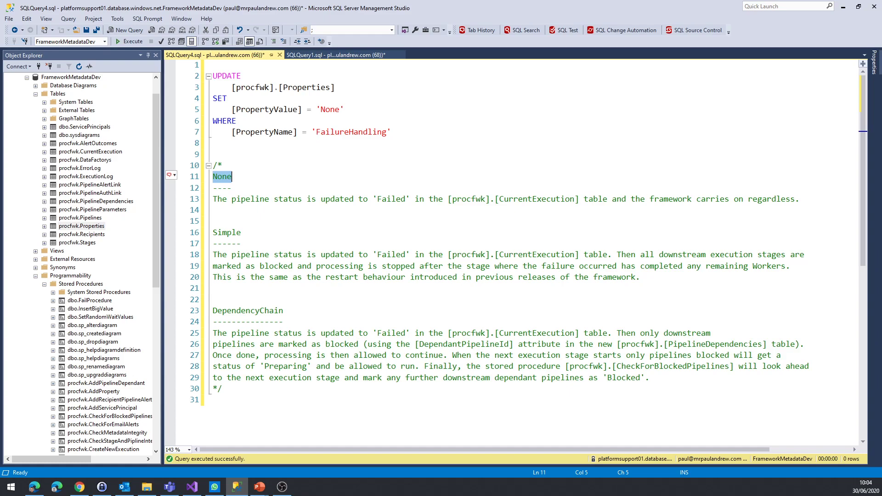
# - Review the description of the None failure handling mode, highlighting its 'Failed' status and the CurrentExecution table name
pyautogui.hotkey('alt', 'Tab')
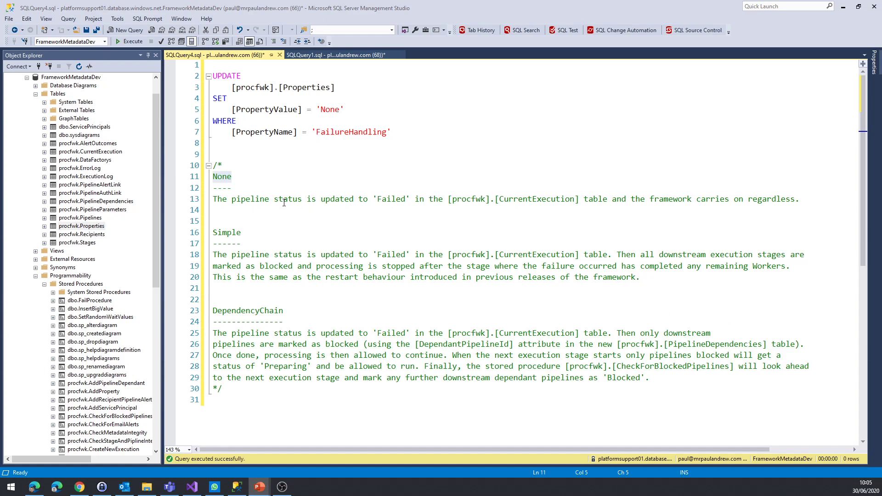
pyautogui.doubleClick(384, 199)
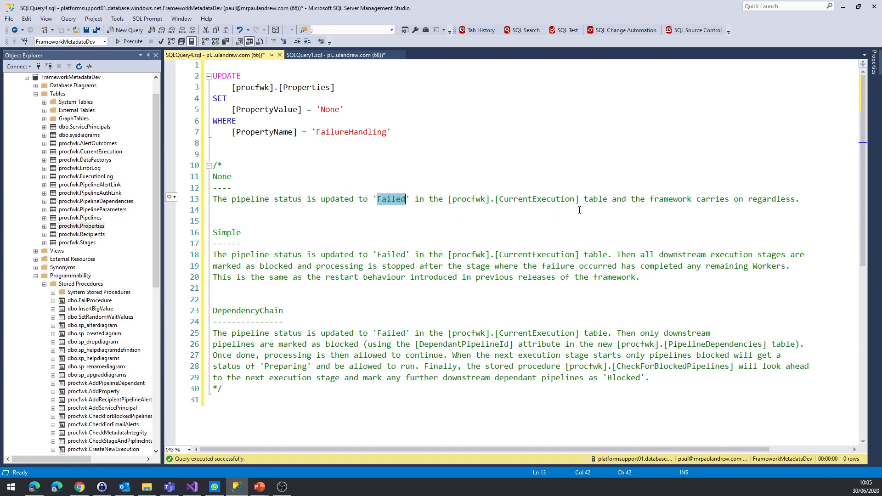
pyautogui.doubleClick(546, 200)
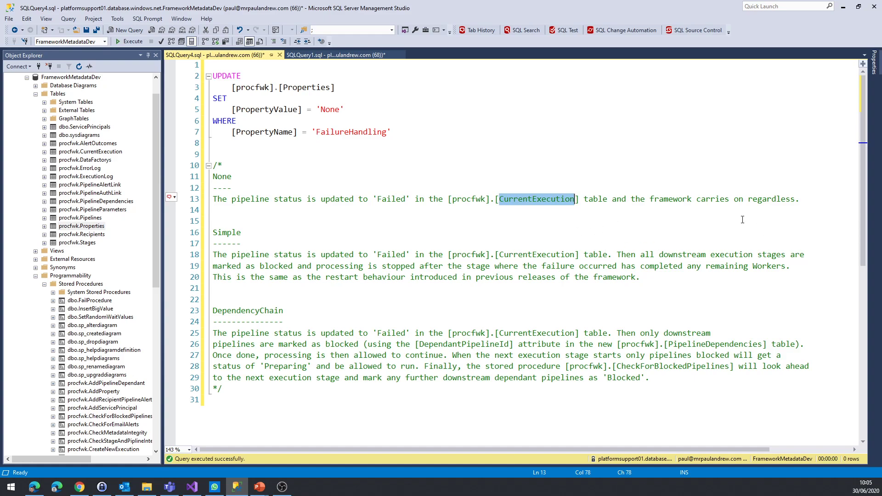
pyautogui.click(349, 167)
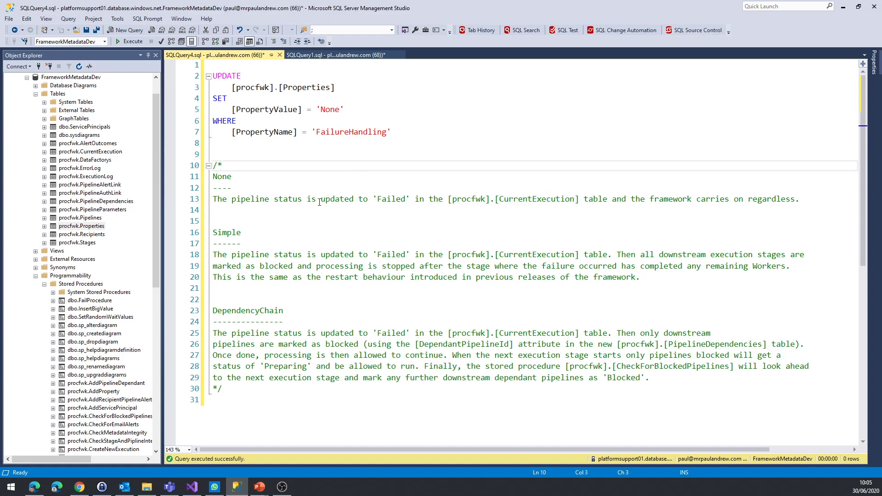
# - Examine the CurrentExecution query results, comparing the Intentional Error row with the other stage 1 pipelines and the pipelines in stages 2 to 4
pyautogui.click(353, 57)
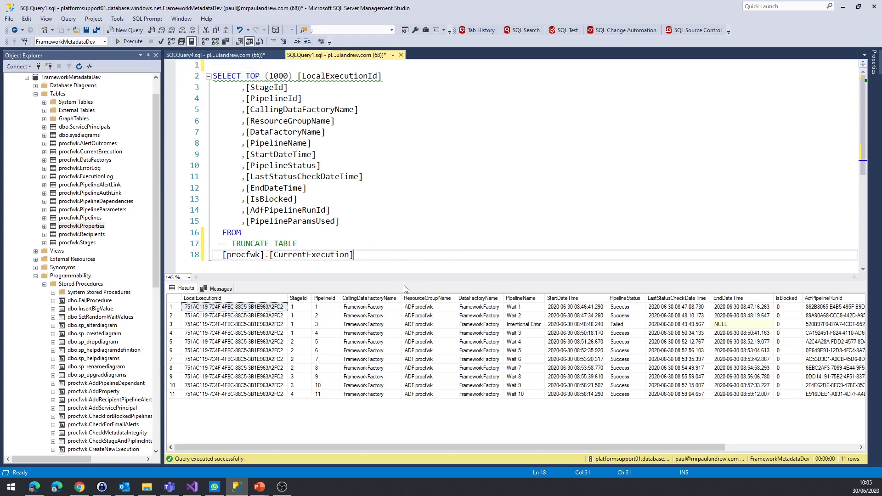
pyautogui.click(531, 325)
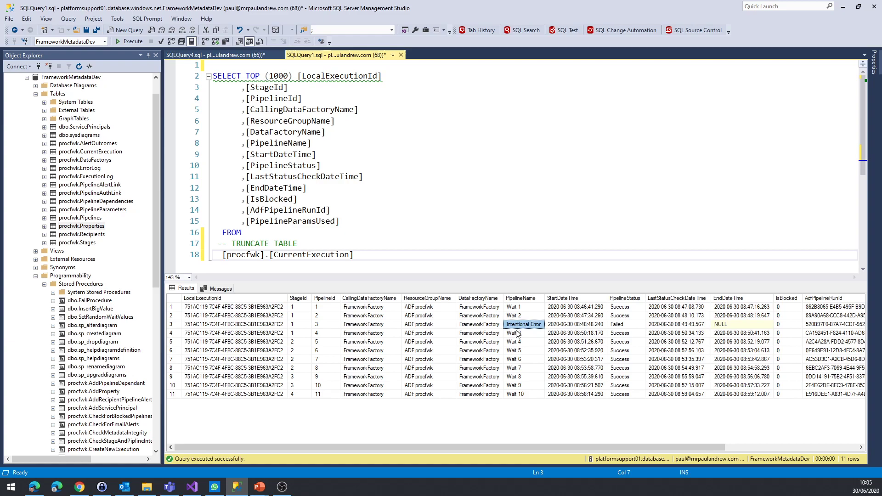
pyautogui.moveTo(650, 327); pyautogui.dragTo(750, 327)
pyautogui.hotkey('shift', 'Home')
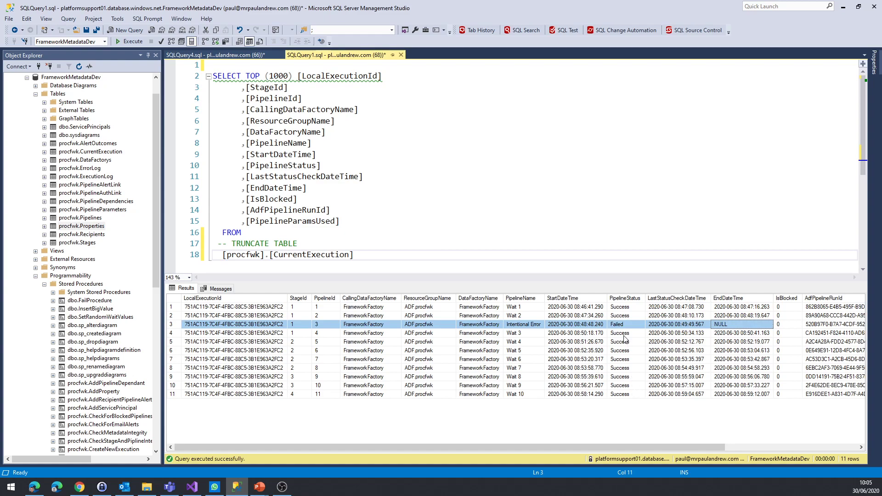
pyautogui.moveTo(299, 333); pyautogui.dragTo(574, 311)
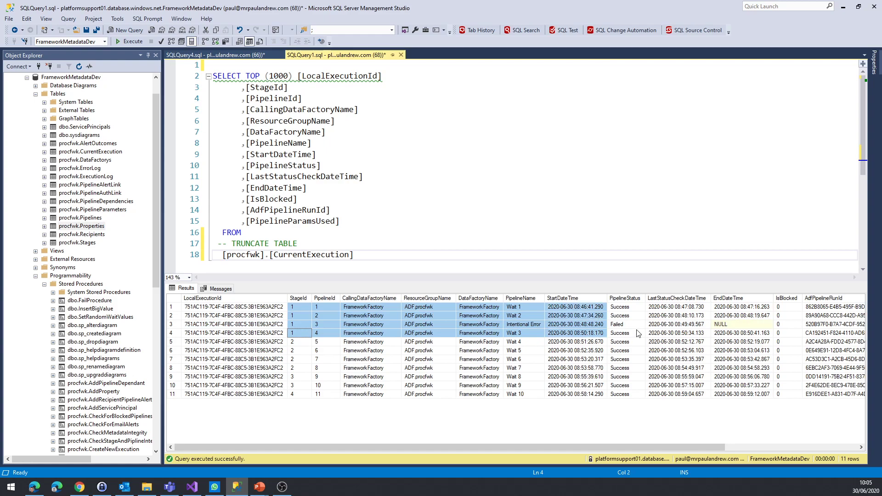
pyautogui.click(301, 343)
pyautogui.moveTo(303, 354); pyautogui.dragTo(632, 397)
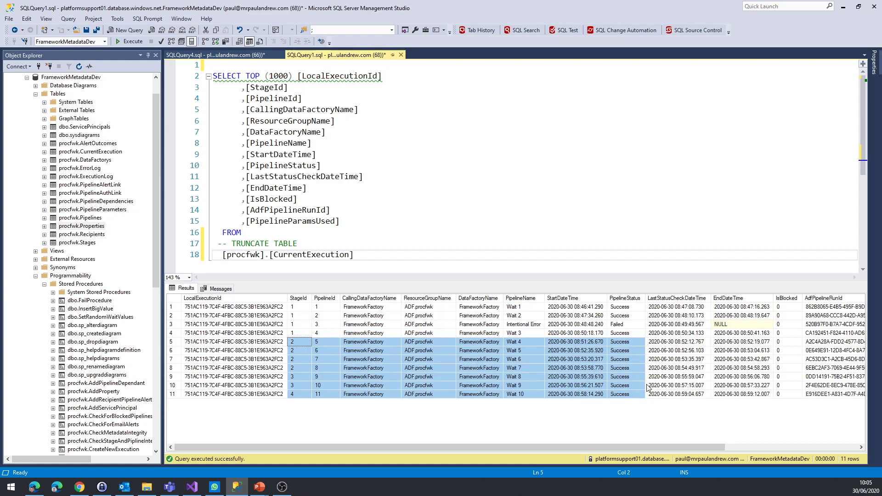
pyautogui.click(368, 255)
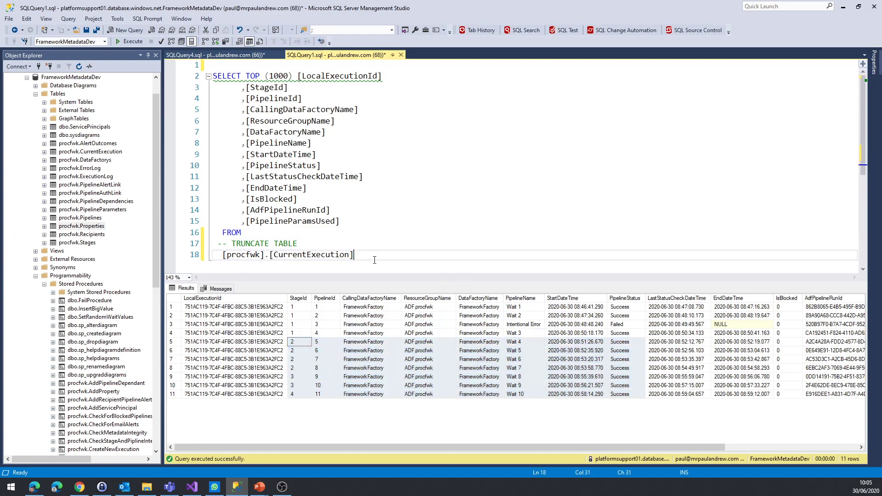
# - Change the PropertyValue in the FailureHandling UPDATE statement to 'Simple', execute that statement and hide the results
pyautogui.click(228, 56)
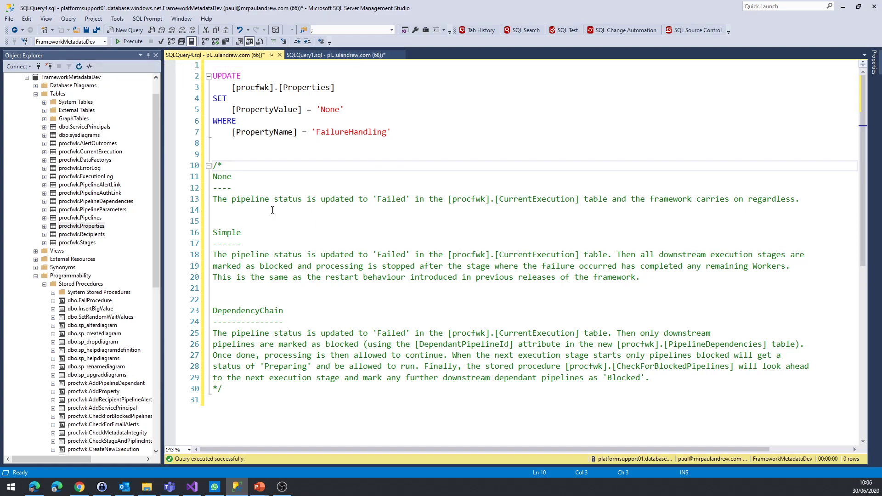
pyautogui.doubleClick(223, 233)
pyautogui.hotkey('ctrl', 'c')
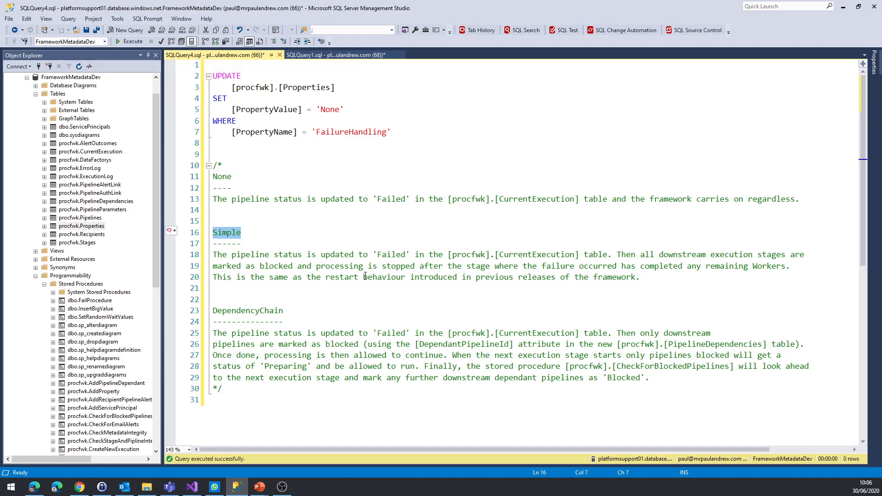
pyautogui.doubleClick(328, 109)
pyautogui.hotkey('ctrl', 'v')
pyautogui.moveTo(392, 133); pyautogui.dragTo(213, 75)
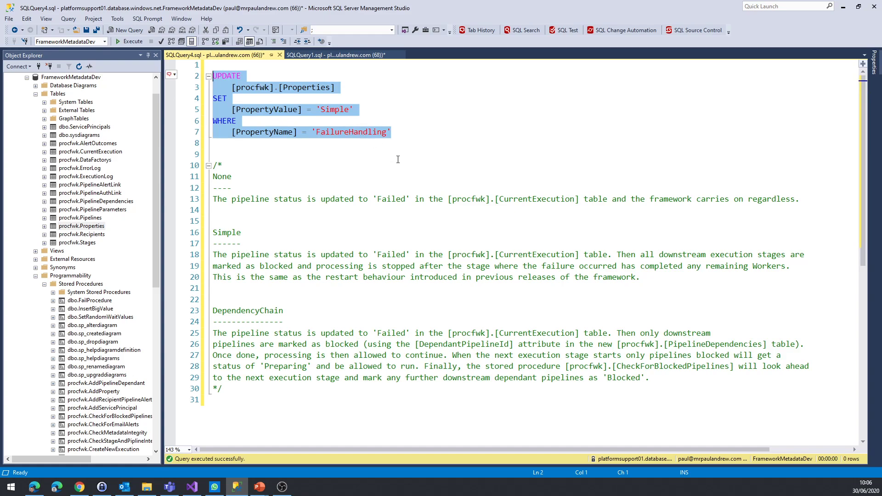
pyautogui.press('F5')
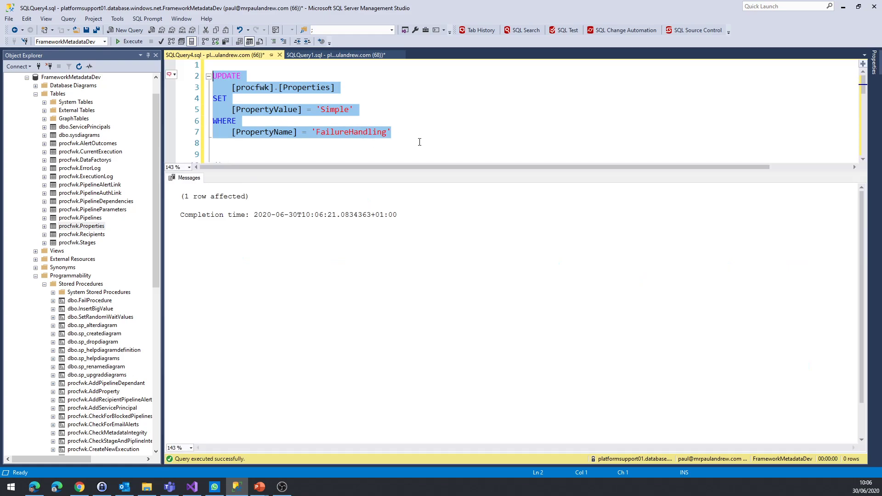
pyautogui.hotkey('ctrl', 'r')
pyautogui.click(433, 137)
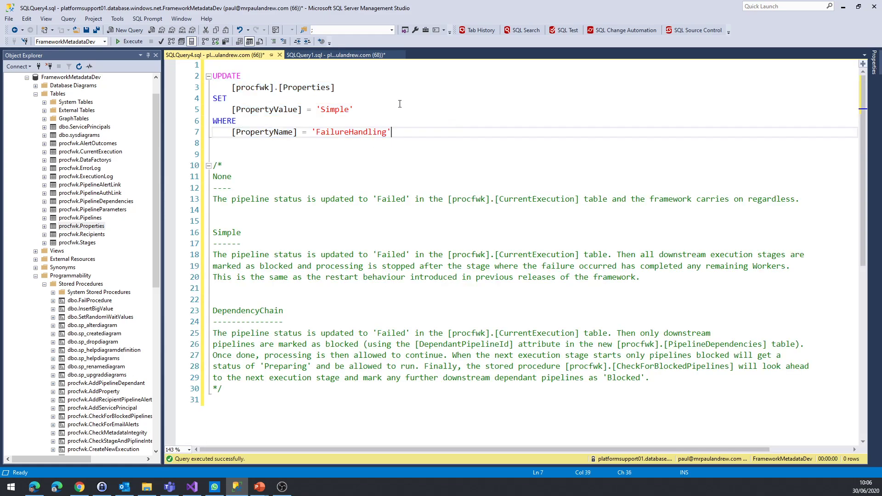
# - Truncate the [procfwk].[CurrentExecution] table using the commented statement in the other query, and rerun the SELECT on it
pyautogui.hotkey('ctrl', 'Tab')
pyautogui.moveTo(230, 248); pyautogui.dragTo(399, 254)
pyautogui.press('F5')
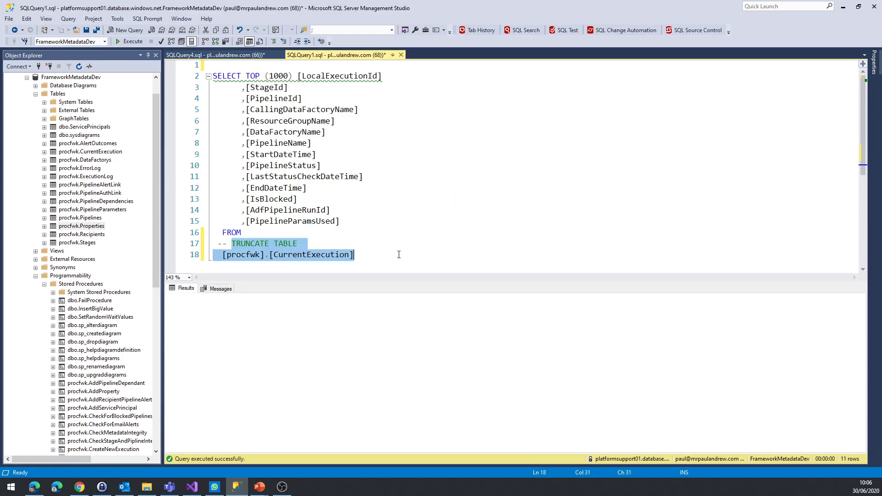
pyautogui.click(369, 226)
pyautogui.press('F5')
pyautogui.click(410, 253)
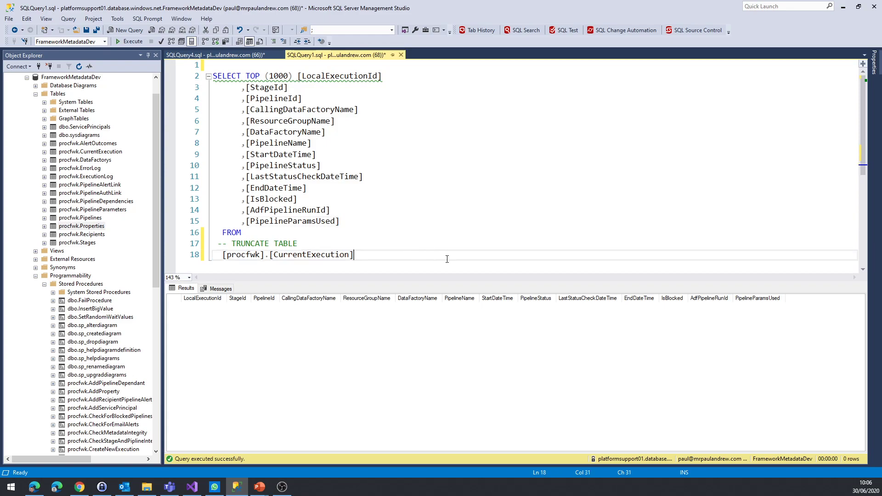
# - Switch to Azure Data Factory in the browser, close the 02-Parent pipeline and refresh the factory
pyautogui.click(36, 489)
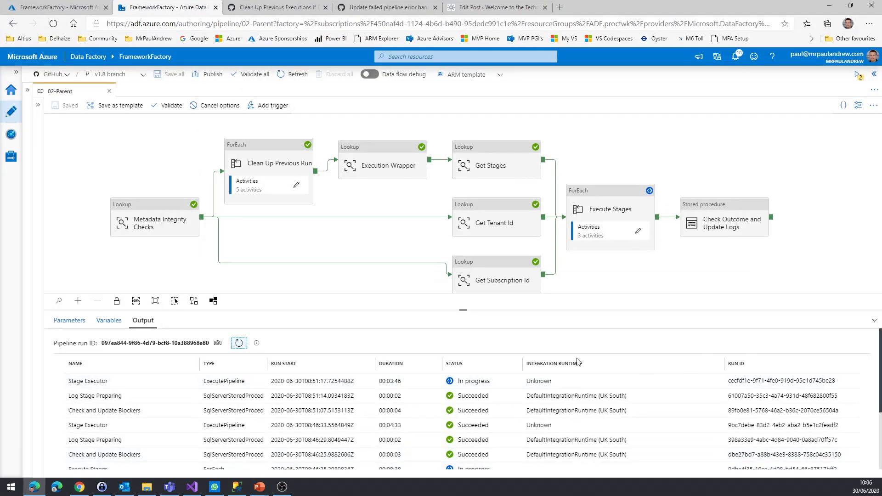
pyautogui.click(111, 93)
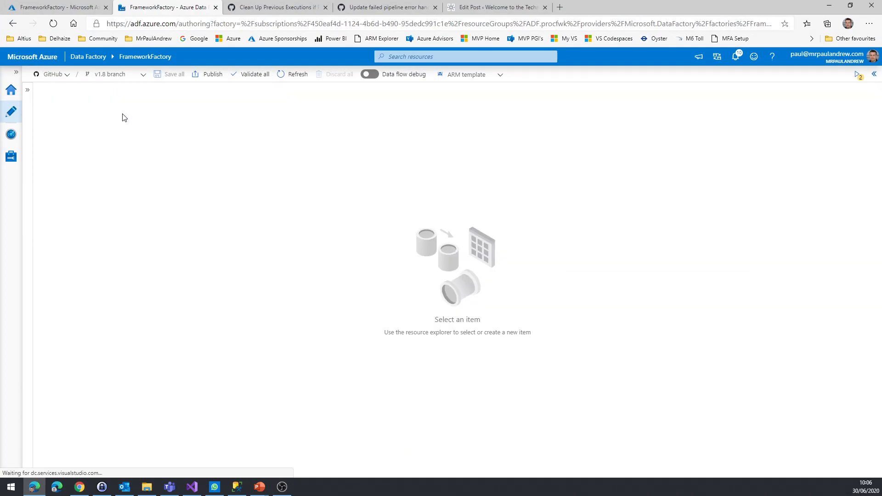
pyautogui.click(294, 75)
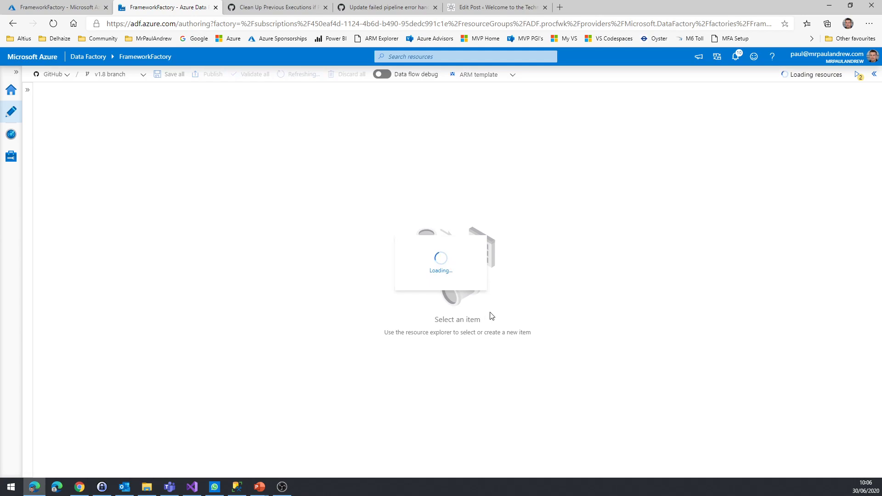
# - Open the 02-Parent pipeline from the _ProcFwk folder and collapse the factory resources and activities lists
pyautogui.click(10, 115)
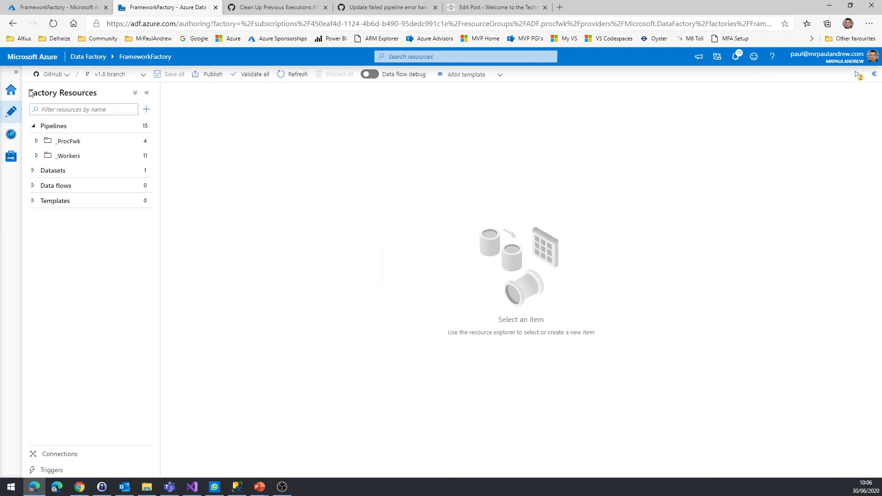
pyautogui.click(38, 142)
pyautogui.click(70, 172)
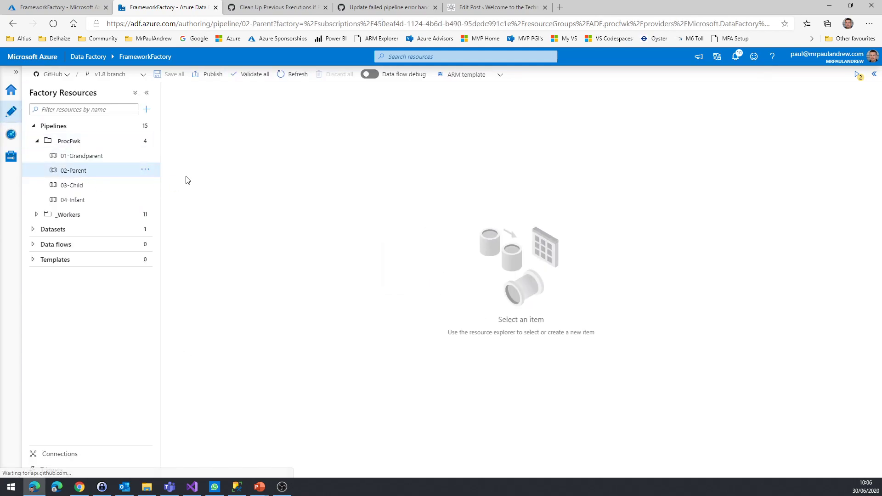
pyautogui.click(148, 93)
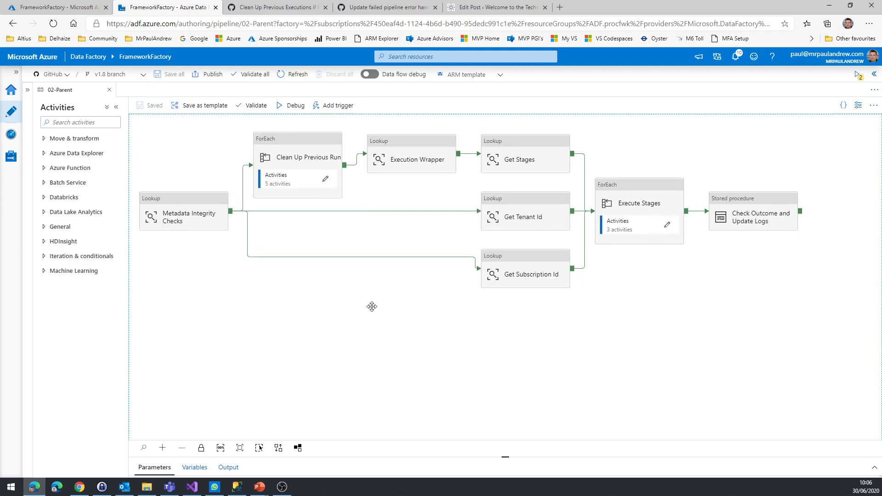
pyautogui.click(115, 109)
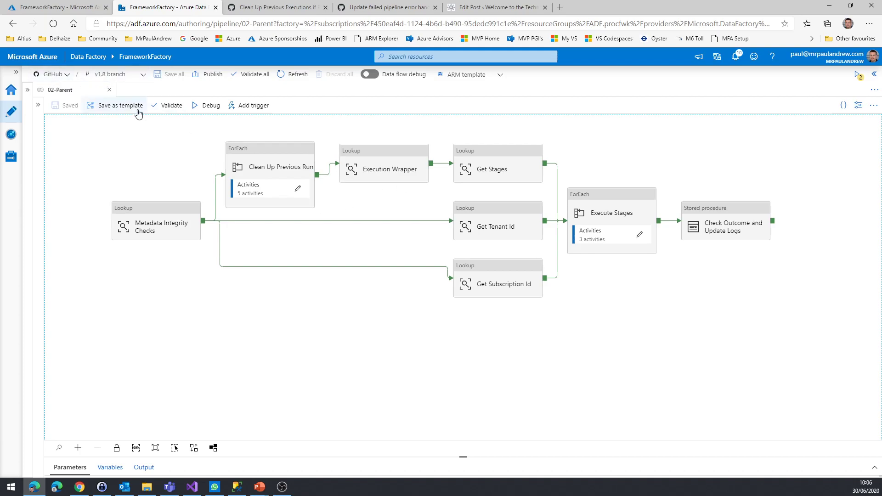
# - Start a debug run of the 02-Parent pipeline and refresh its enlarged output list to follow the activity statuses
pyautogui.click(202, 105)
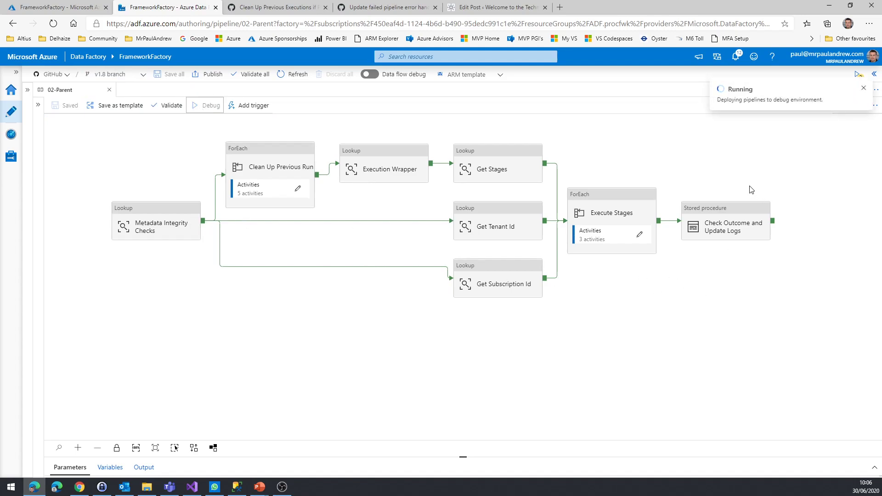
pyautogui.moveTo(718, 99); pyautogui.dragTo(765, 134)
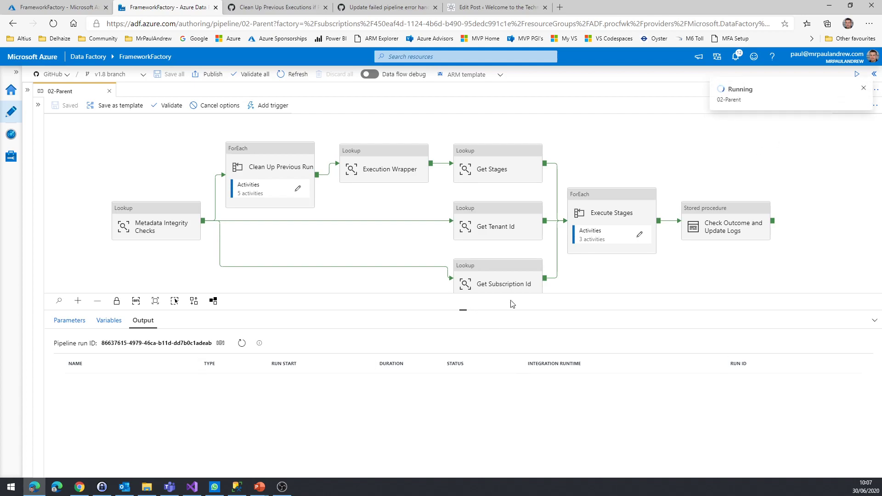
pyautogui.moveTo(608, 275); pyautogui.dragTo(602, 269)
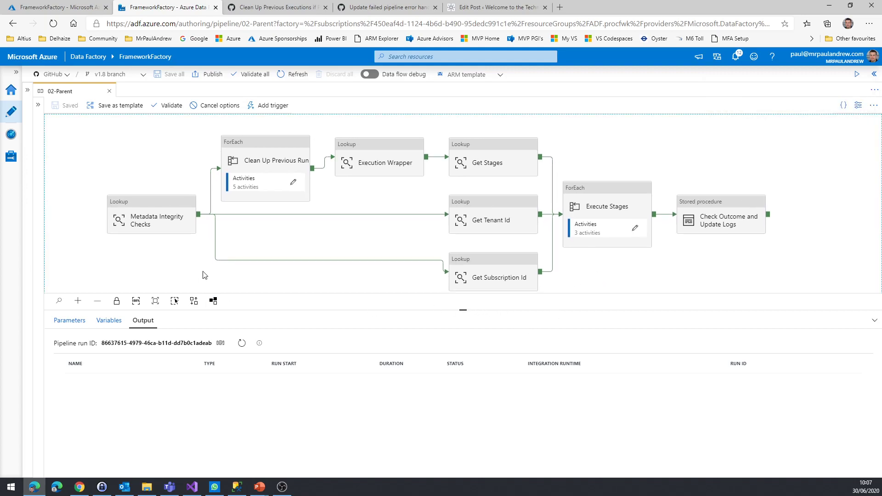
pyautogui.click(242, 344)
pyautogui.moveTo(463, 310); pyautogui.dragTo(463, 208)
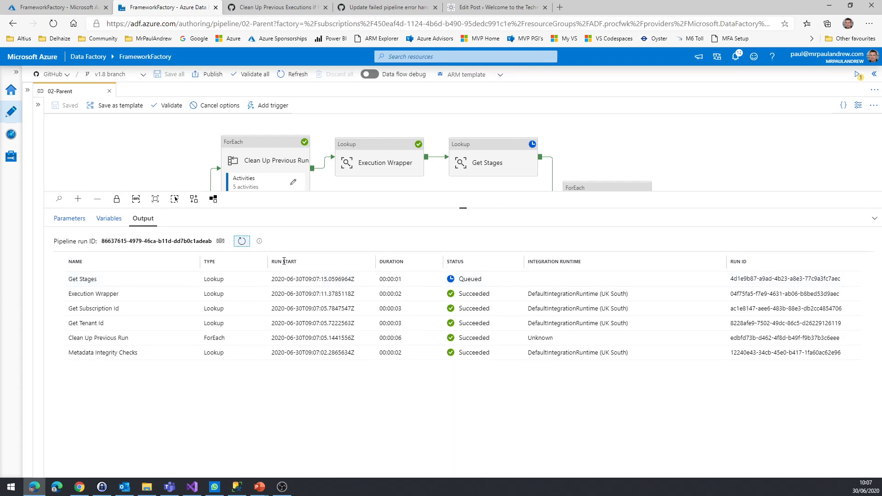
pyautogui.click(243, 242)
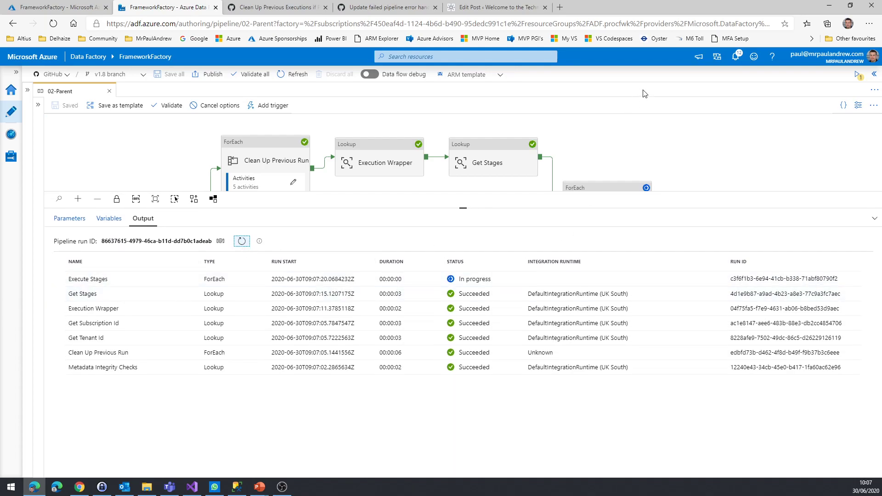
# - Return to SQL Server Management Studio and rerun the CurrentExecution query repeatedly to check the PipelineStatus of the stage 1 pipelines
pyautogui.click(830, 5)
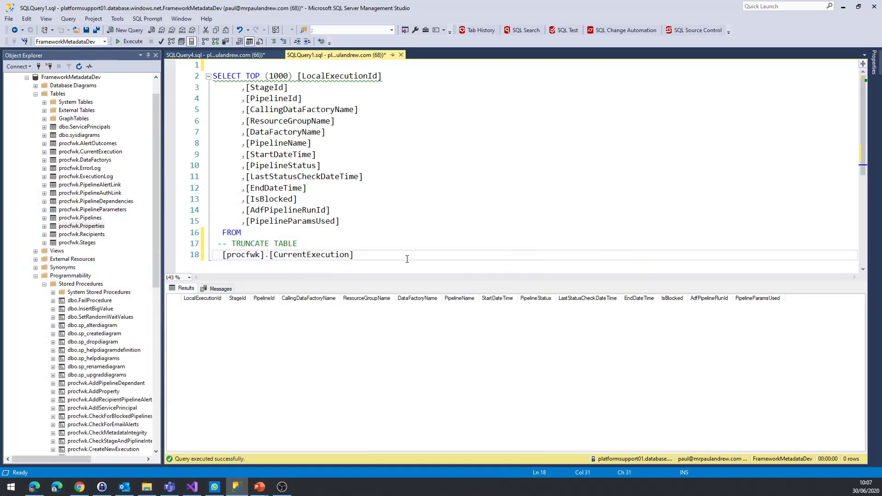
pyautogui.press('F5')
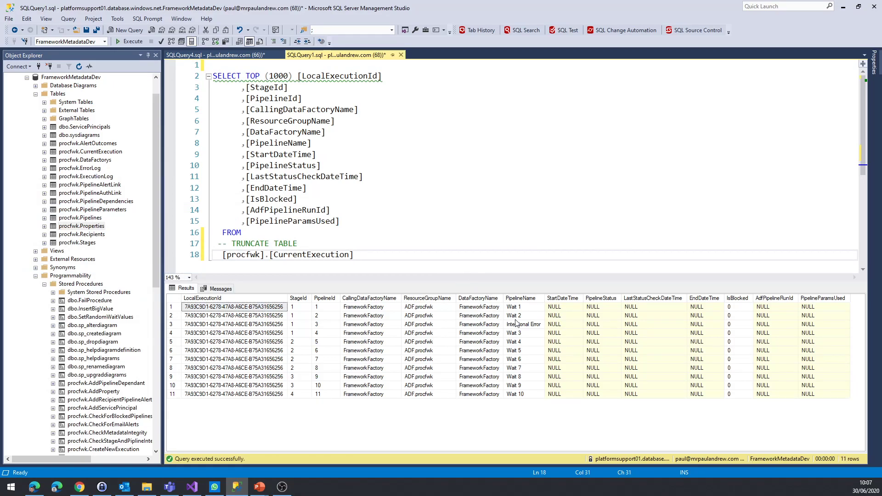
pyautogui.press('F5')
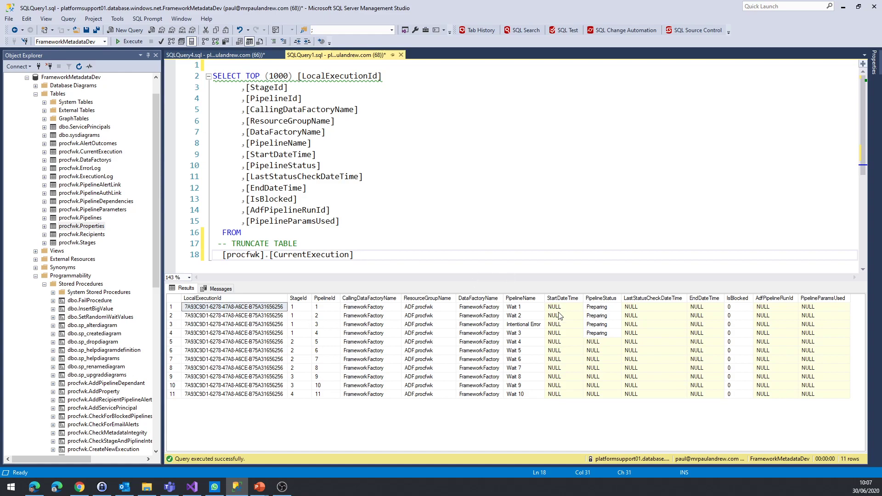
pyautogui.moveTo(612, 308); pyautogui.dragTo(605, 335)
pyautogui.press('F5')
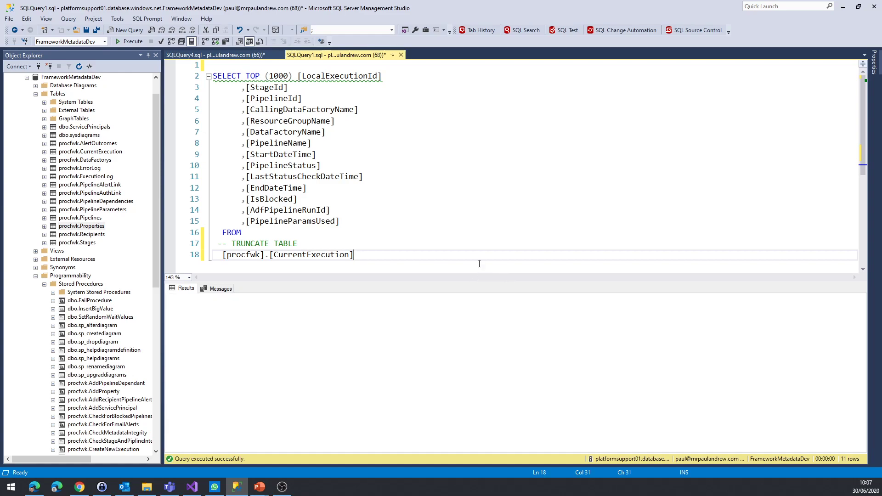
pyautogui.press('F5')
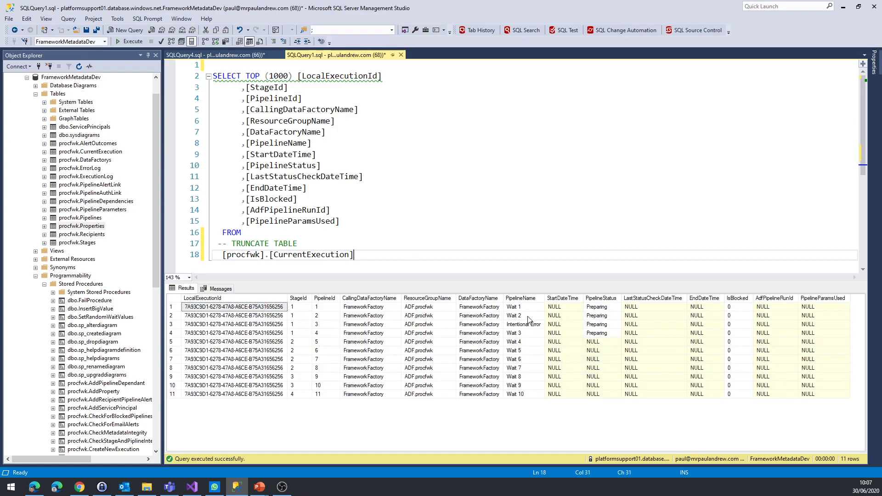
pyautogui.moveTo(418, 306); pyautogui.dragTo(608, 312)
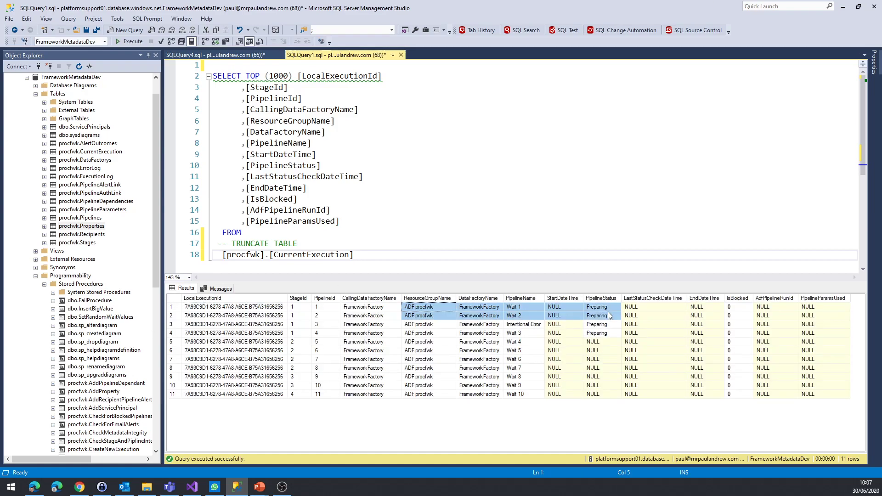
# - Rerun the CurrentExecution query to check the start time and status of the Wait 1 pipeline
pyautogui.click(490, 260)
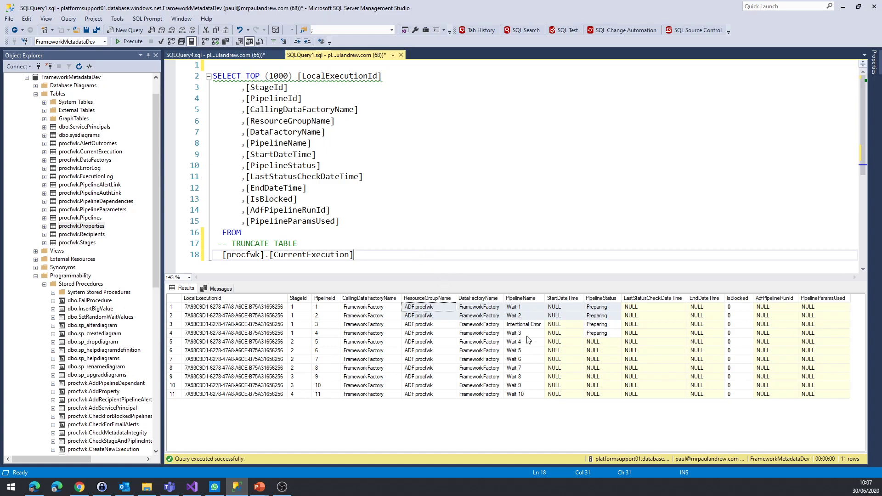
pyautogui.press('F5')
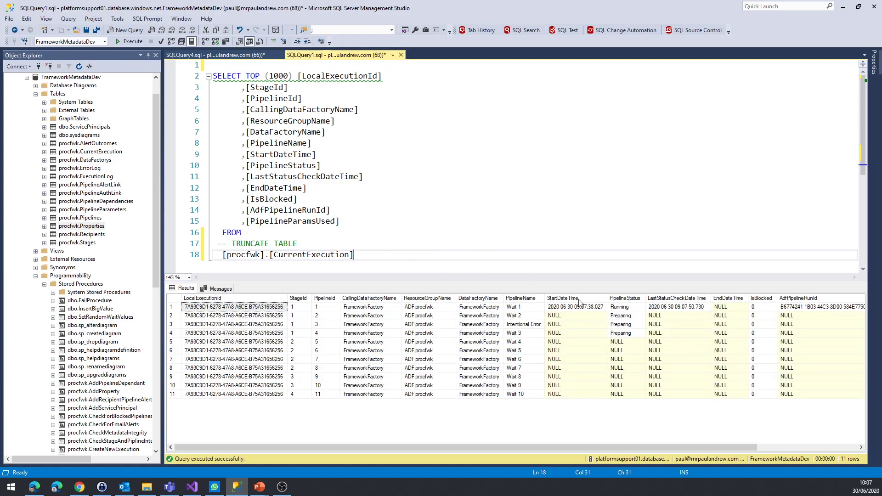
# - Switch to the FailureHandling update script and review the comment describing how the Simple mode treats failed pipelines and downstream stages
pyautogui.click(232, 55)
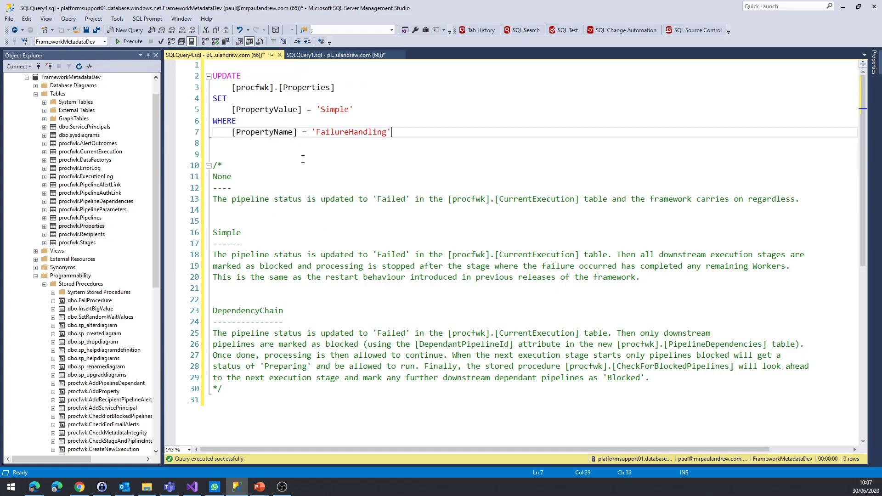
pyautogui.doubleClick(222, 235)
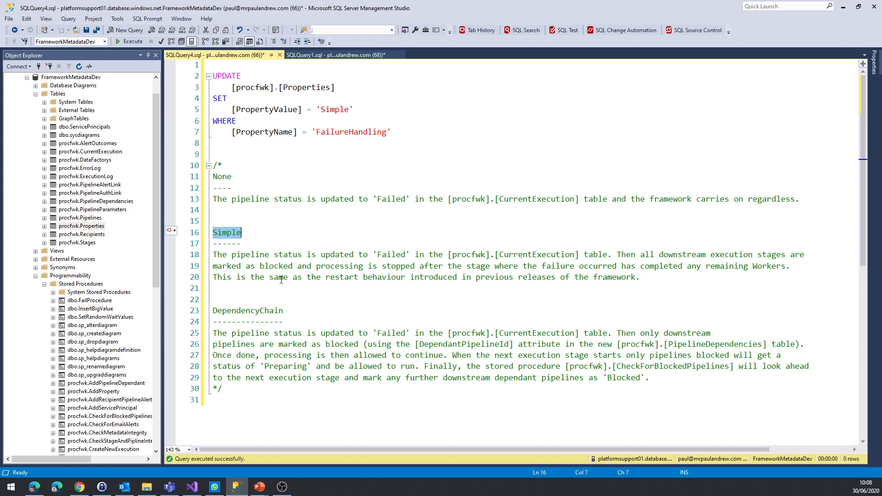
pyautogui.doubleClick(384, 254)
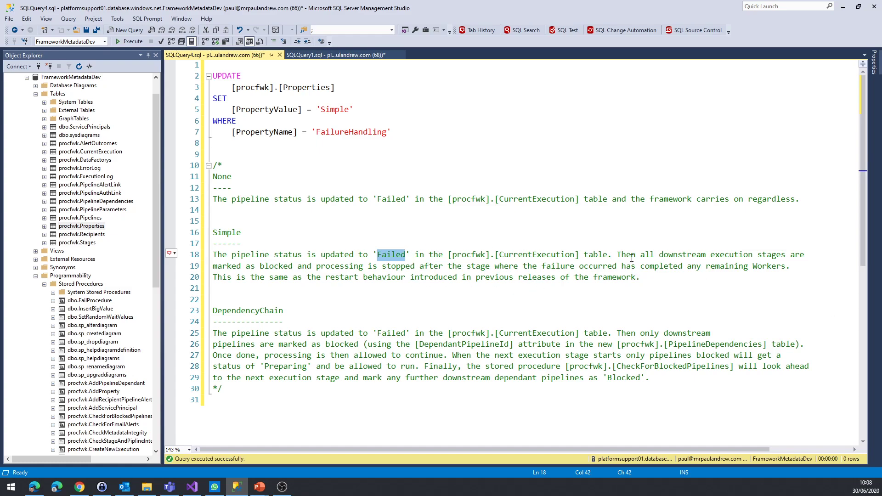
pyautogui.moveTo(620, 255); pyautogui.dragTo(461, 266)
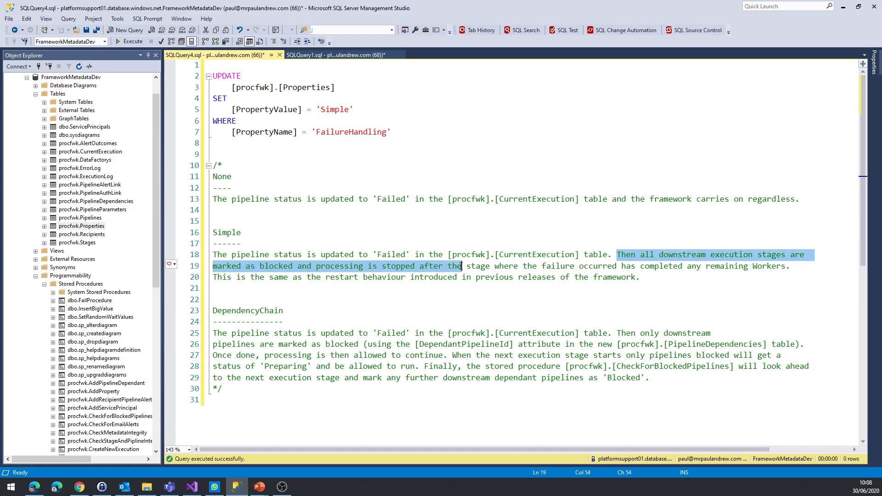
pyautogui.click(524, 268)
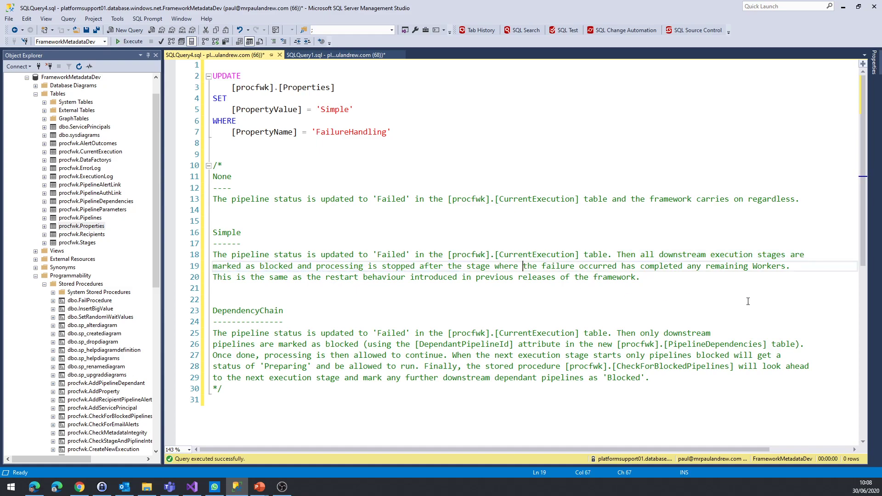
# - Return to the CurrentExecution query, rerun it several times and highlight the Intentional Error row from its name to its status
pyautogui.click(333, 56)
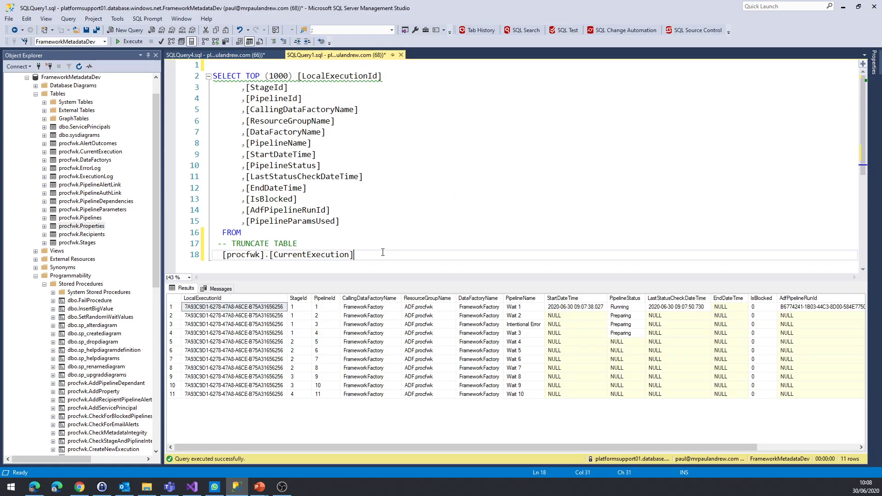
pyautogui.press('F5')
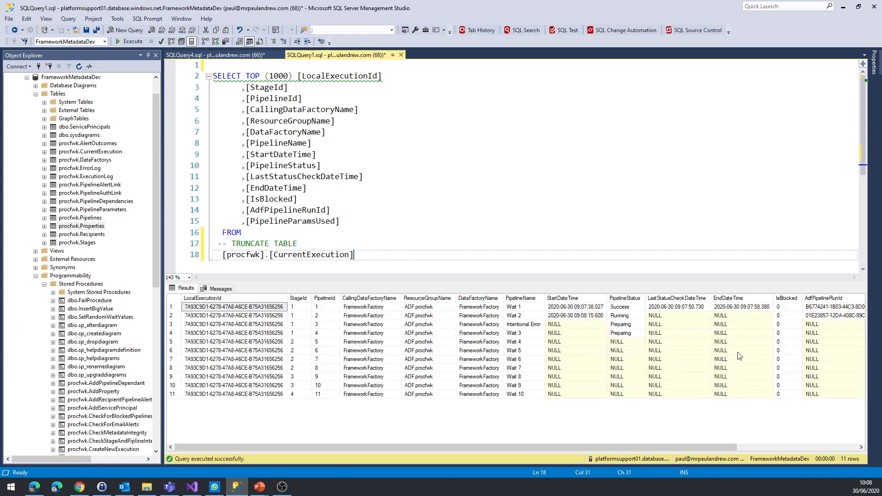
pyautogui.press('F5')
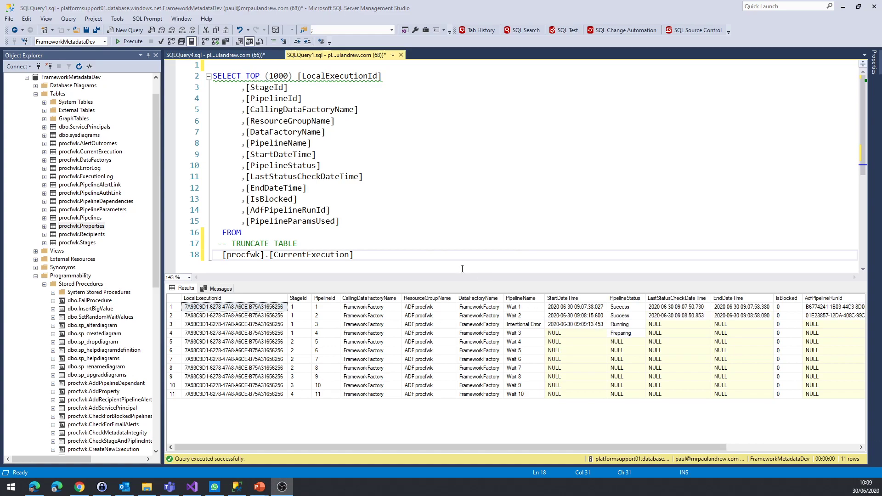
pyautogui.click(448, 268)
pyautogui.press('F5')
pyautogui.moveTo(510, 326); pyautogui.dragTo(639, 332)
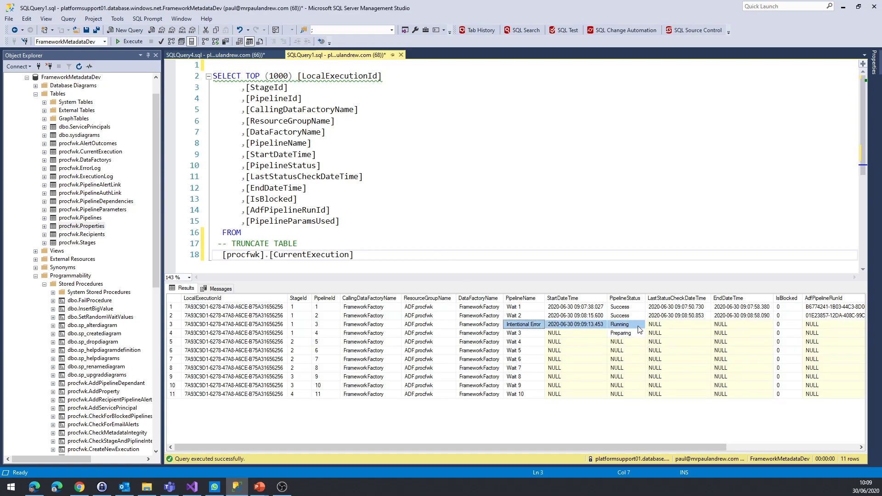
# - Rerun the CurrentExecution query to follow the Intentional Error pipeline and point out the dbo.FailProcedure stored procedure
pyautogui.click(436, 254)
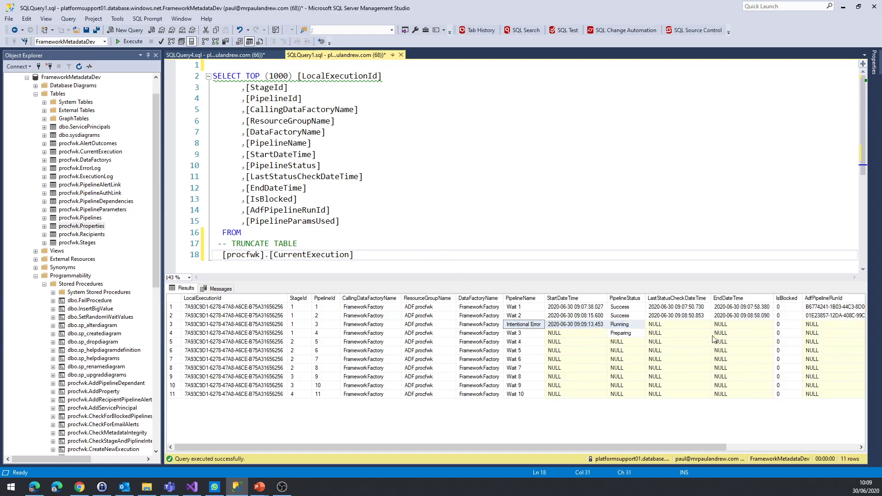
pyautogui.press('F5')
pyautogui.press('F5')
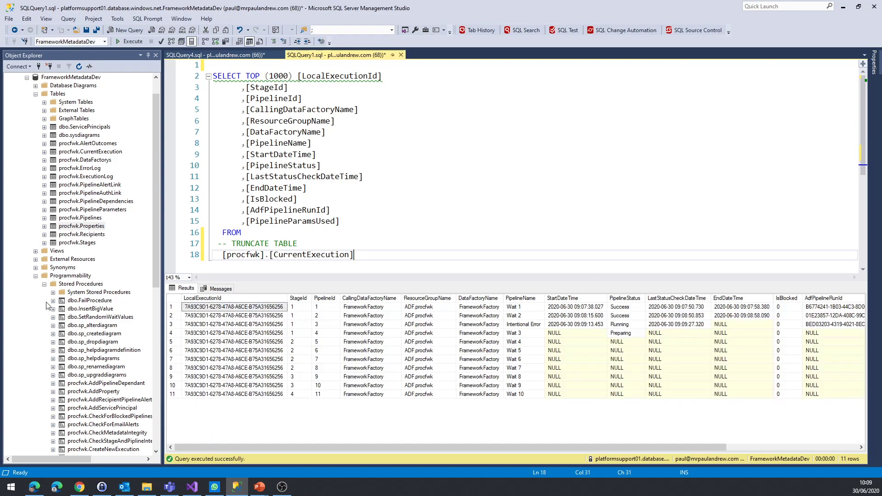
pyautogui.click(91, 301)
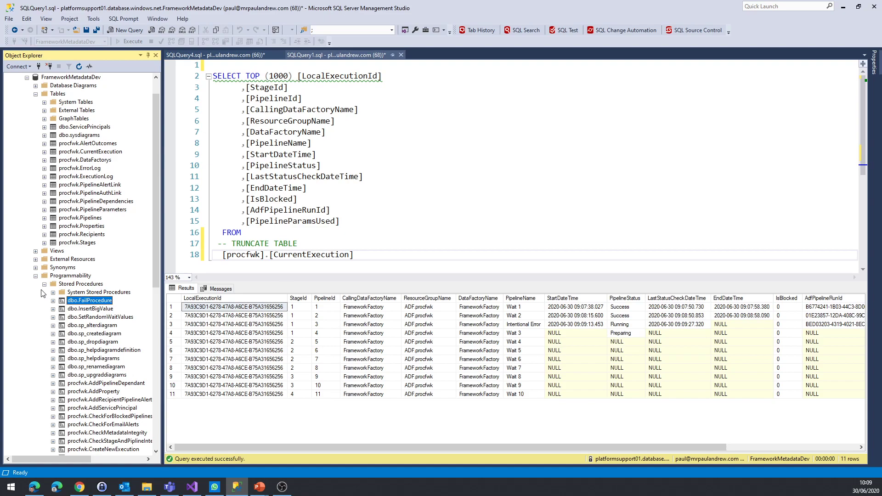
pyautogui.click(390, 258)
pyautogui.press('F5')
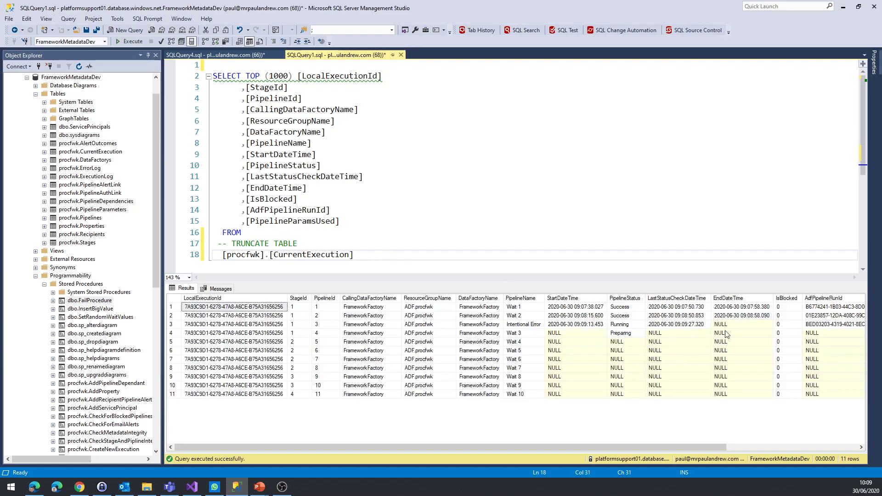
# - Keep refreshing the CurrentExecution results and highlight the Intentional Error pipeline's PipelineStatus and LastStatusCheckDateTime
pyautogui.press('F5')
pyautogui.press('F5')
pyautogui.press('F5')
pyautogui.press('F5')
pyautogui.press('F5')
pyautogui.press('F5')
pyautogui.click(637, 325)
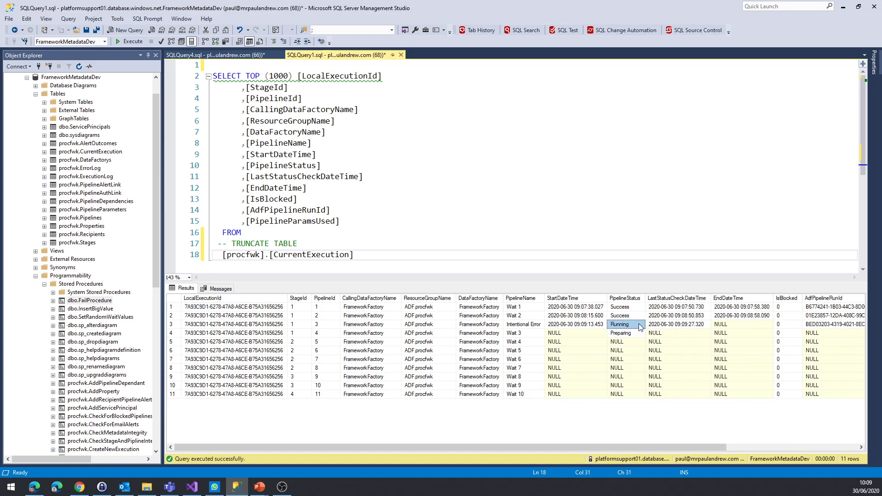
pyautogui.moveTo(637, 325); pyautogui.dragTo(677, 327)
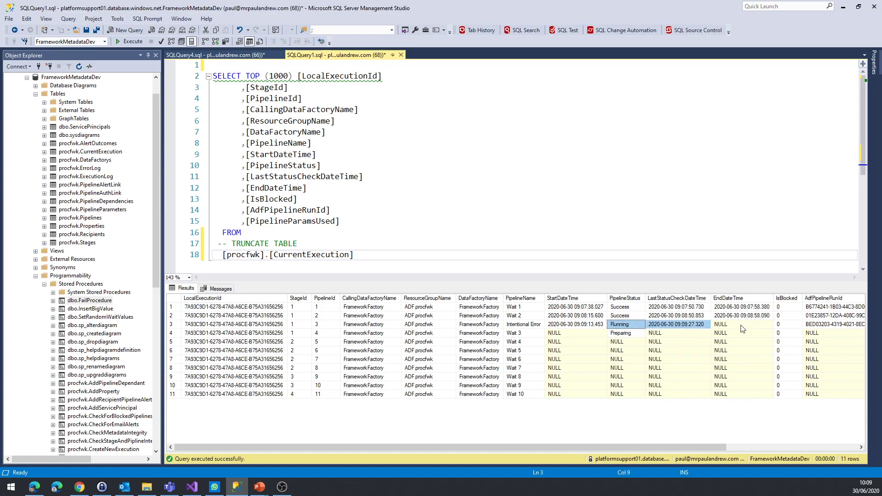
# - Rerun the CurrentExecution query until the Intentional Error pipeline is no longer running and select its PipelineStatus cell
pyautogui.click(401, 254)
pyautogui.press('F5')
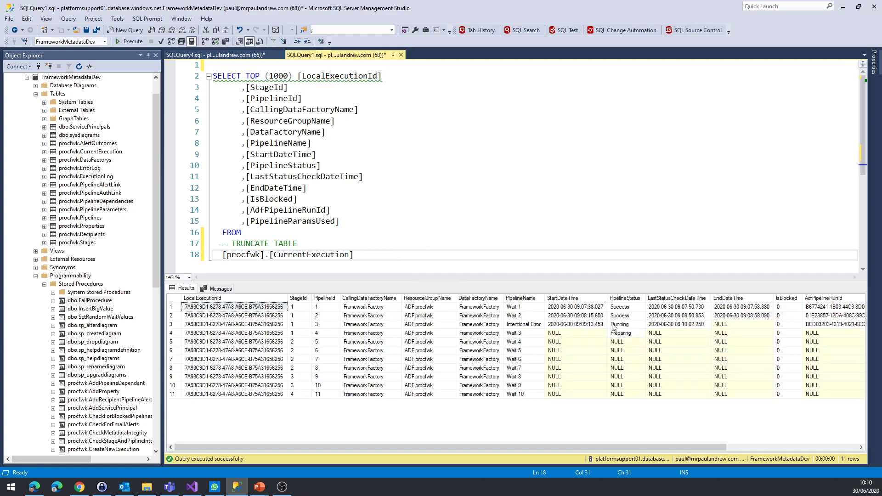
pyautogui.press('F5')
pyautogui.press('F5')
pyautogui.press('F5')
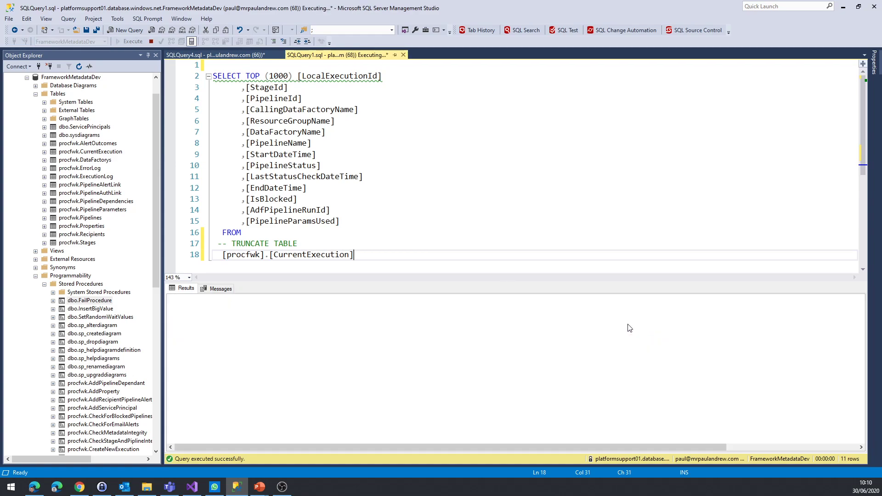
pyautogui.click(630, 324)
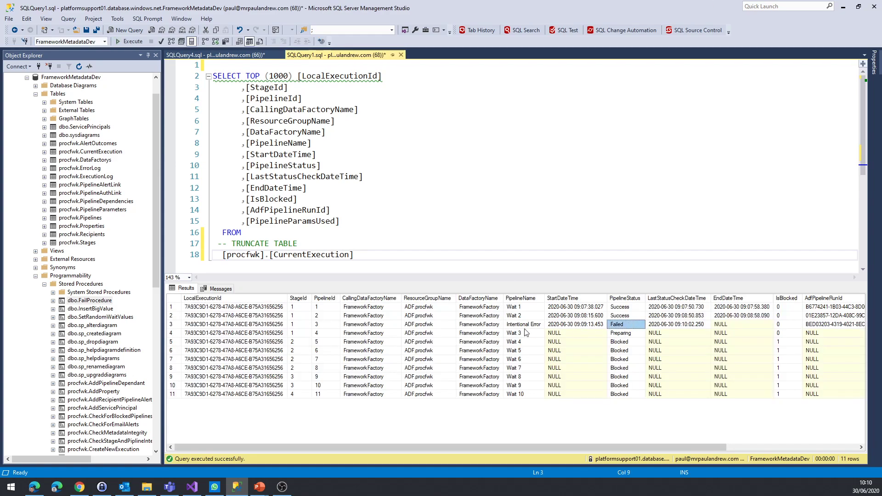
# - Highlight the Intentional Error row's name and status, then all the downstream rows of stages 2 to 4 through IsBlocked
pyautogui.moveTo(520, 326); pyautogui.dragTo(623, 326)
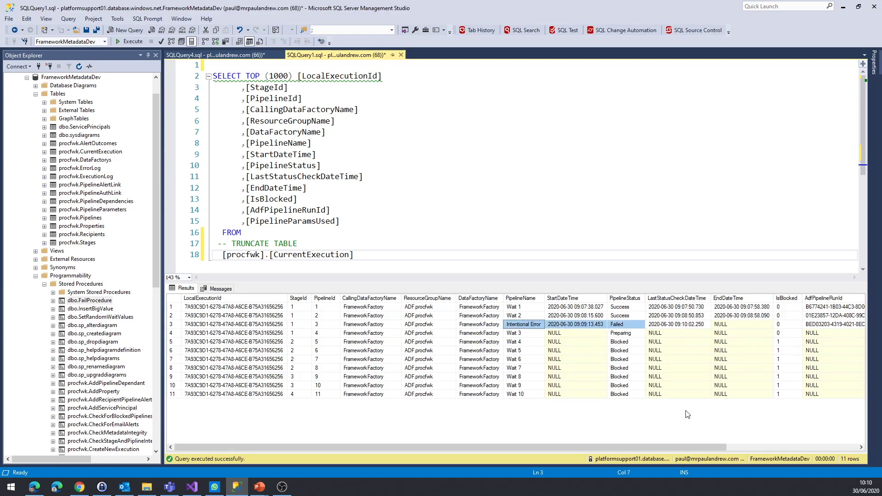
pyautogui.click(626, 344)
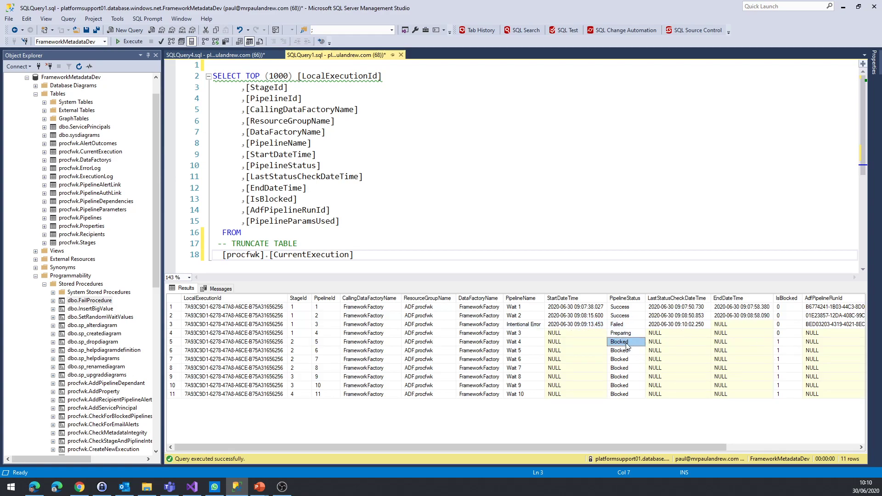
pyautogui.moveTo(294, 344); pyautogui.dragTo(801, 401)
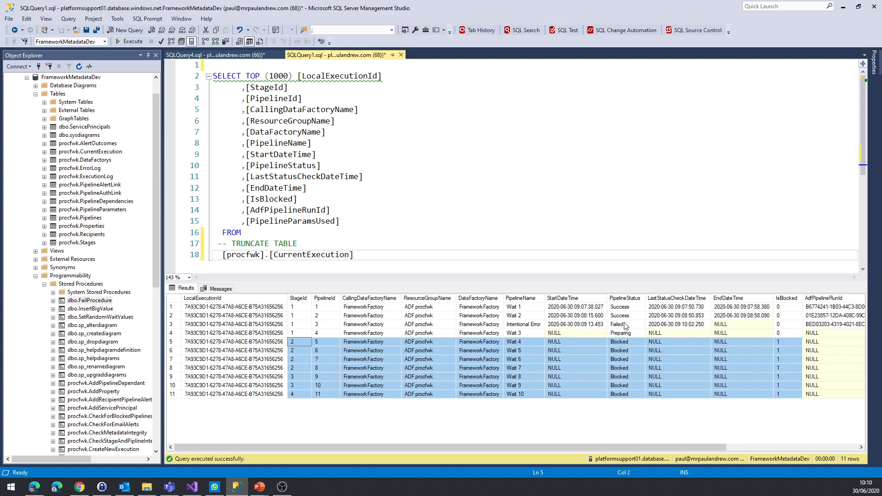
# - Rerun the CurrentExecution query and highlight the stage 1 rows, then only the row of the remaining Wait 3 pipeline
pyautogui.click(574, 228)
pyautogui.press('F5')
pyautogui.moveTo(628, 335); pyautogui.dragTo(302, 307)
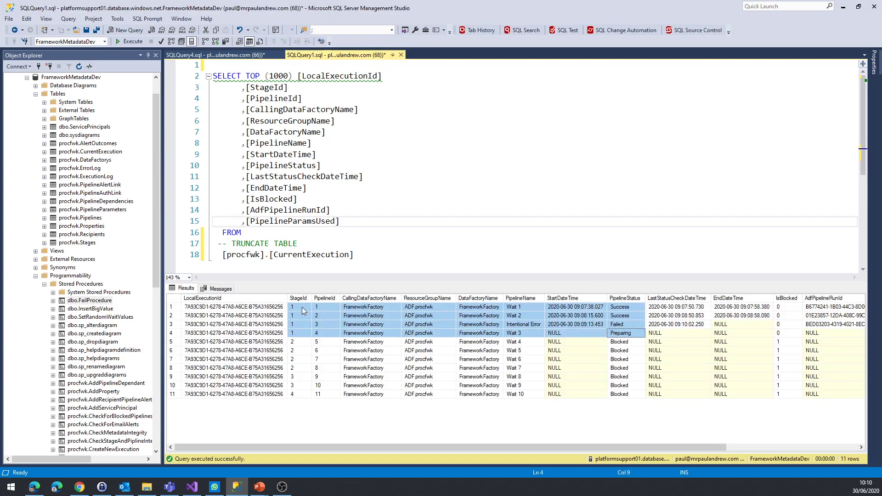
pyautogui.click(611, 336)
pyautogui.click(534, 336)
pyautogui.moveTo(620, 335); pyautogui.dragTo(302, 335)
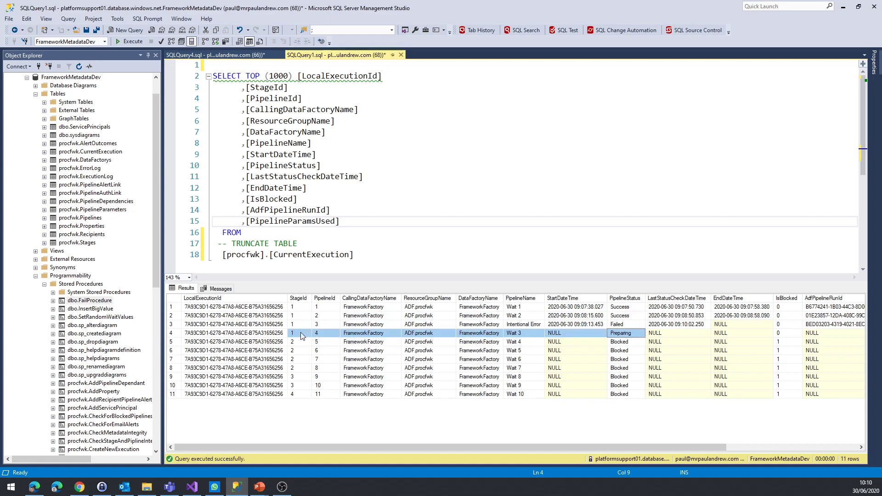
# - Rerun the CurrentExecution query repeatedly until the Wait 3 pipeline completes, checking its row and PipelineStatus
pyautogui.click(409, 255)
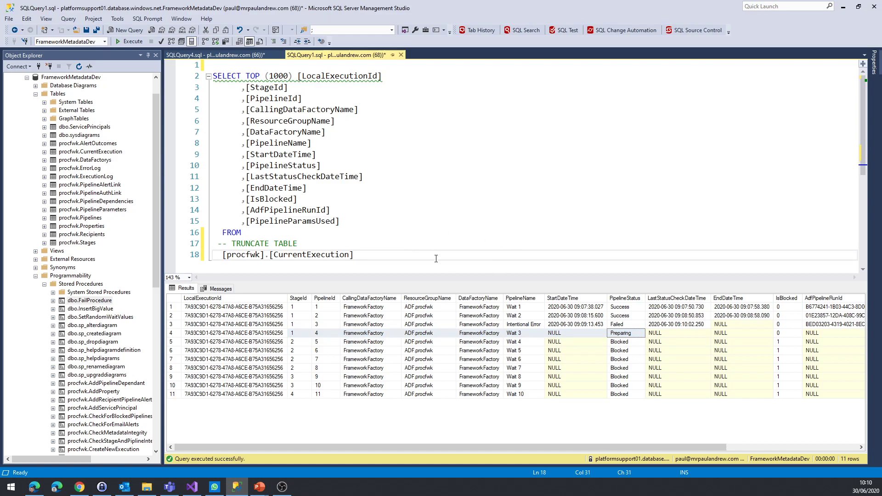
pyautogui.press('F5')
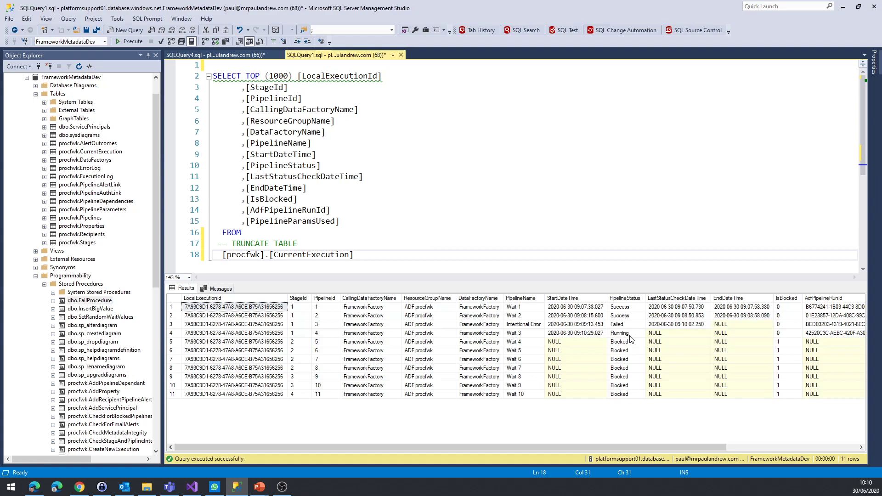
pyautogui.moveTo(631, 336); pyautogui.dragTo(384, 337)
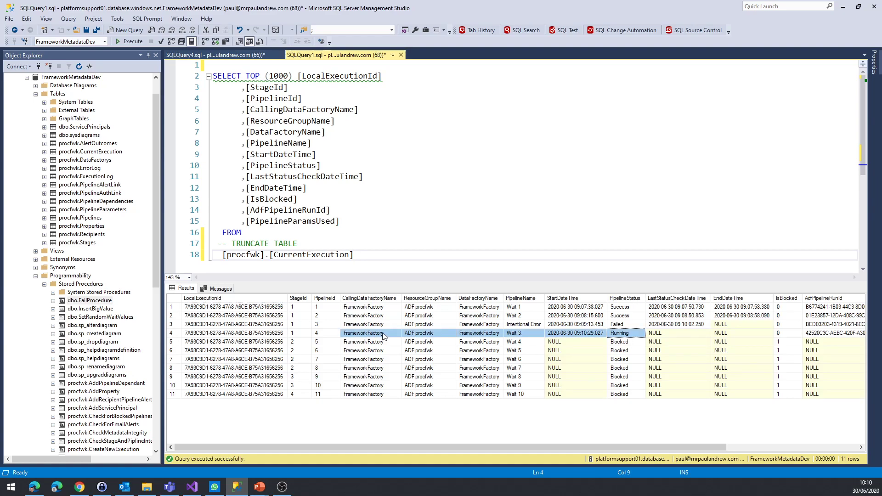
pyautogui.click(395, 257)
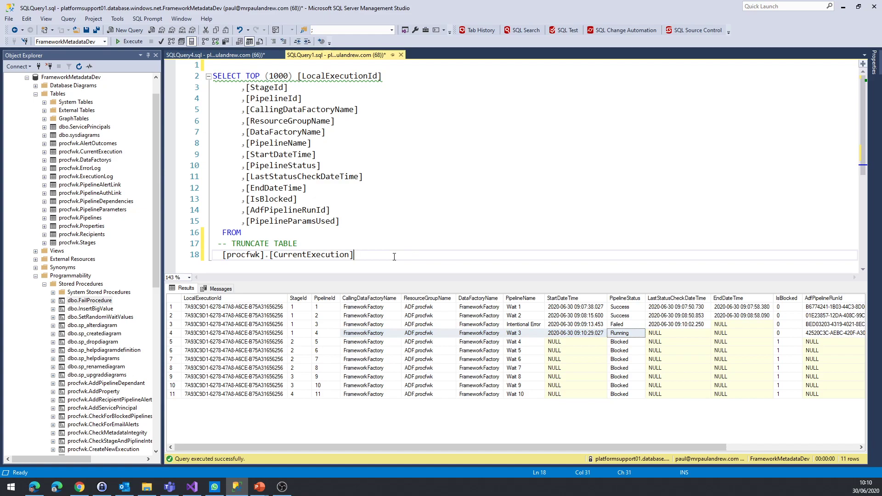
pyautogui.press('F5')
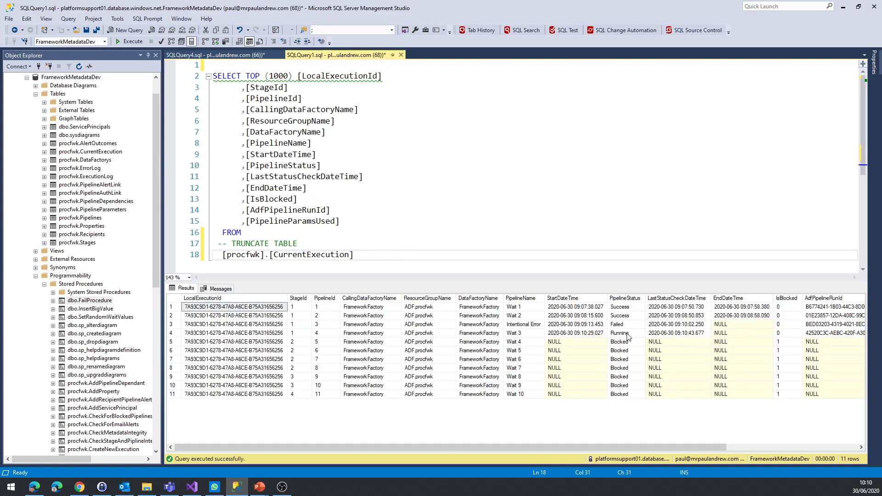
pyautogui.press('F5')
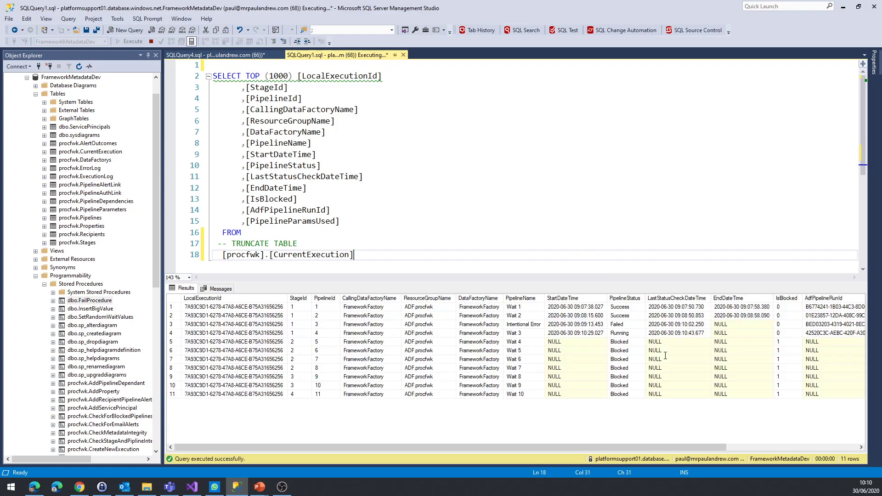
pyautogui.press('F5')
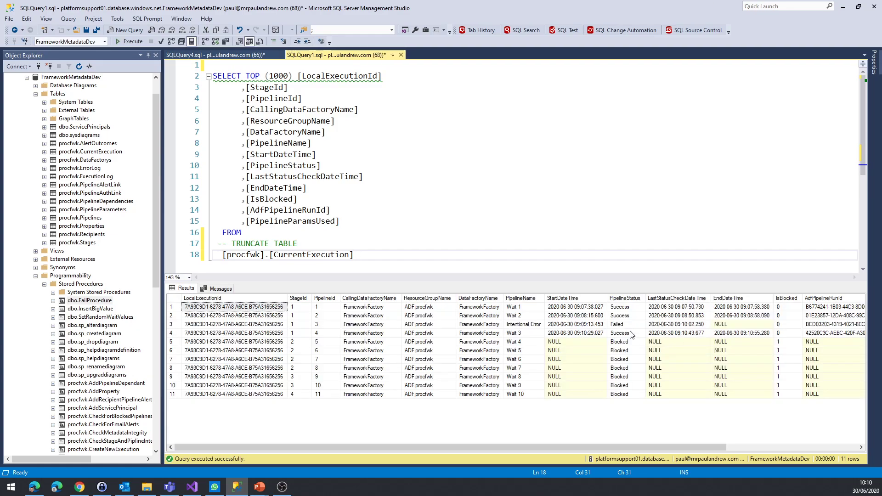
pyautogui.click(631, 332)
# - Highlight all stage 1 rows from StageId to PipelineStatus, then single out the Intentional Error pipeline's status
pyautogui.click(533, 233)
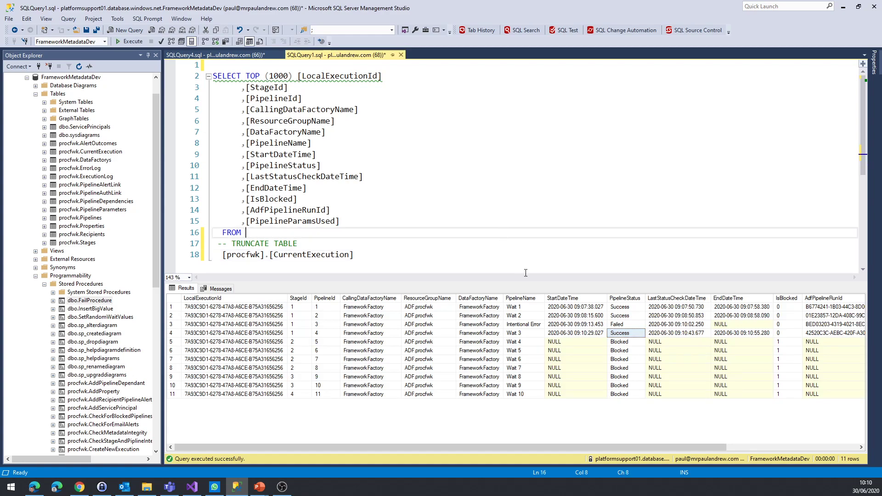
pyautogui.moveTo(303, 312); pyautogui.dragTo(631, 337)
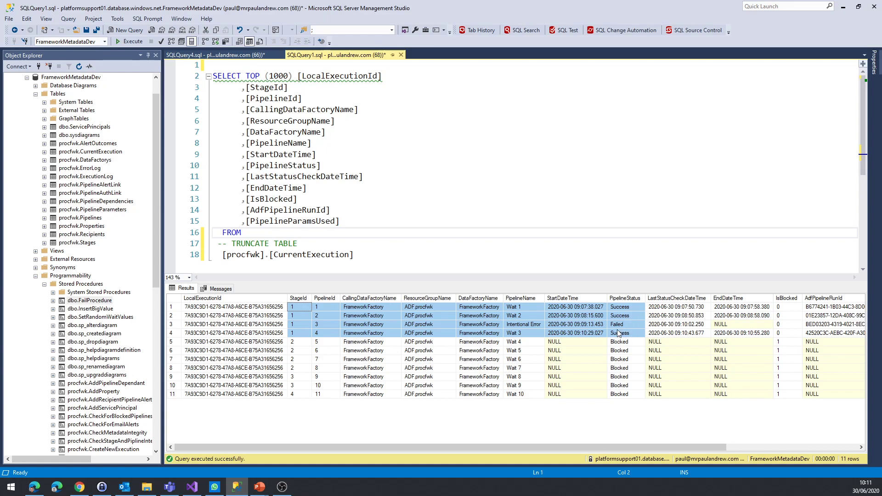
pyautogui.click(630, 324)
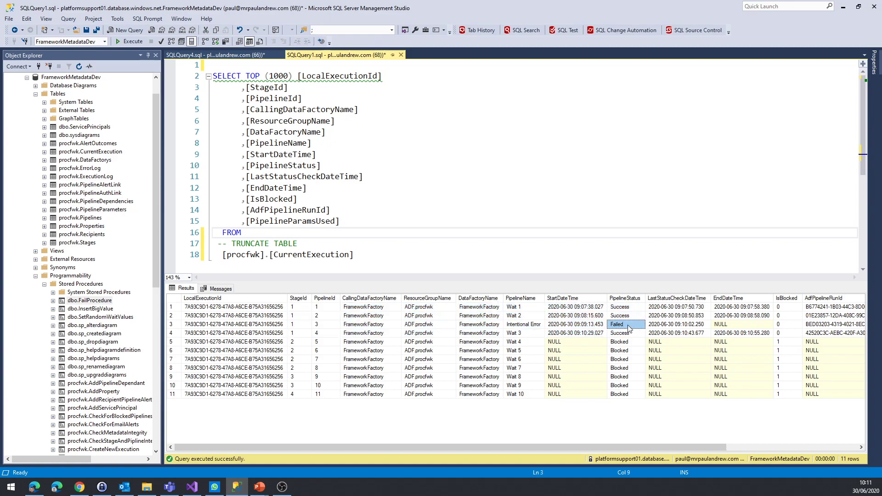
# - Highlight the stage 2 to 4 rows from StageId to StartDateTime, and rerun the CurrentExecution query
pyautogui.moveTo(294, 342); pyautogui.dragTo(560, 398)
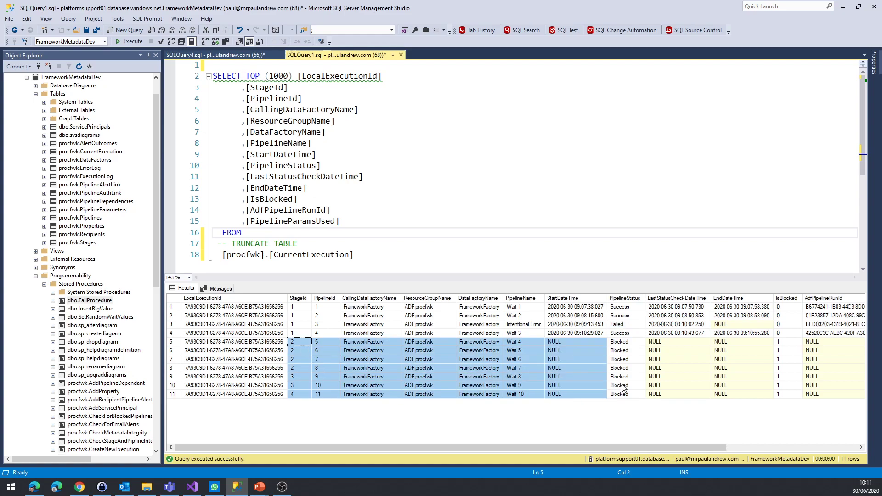
pyautogui.click(507, 232)
pyautogui.press('F5')
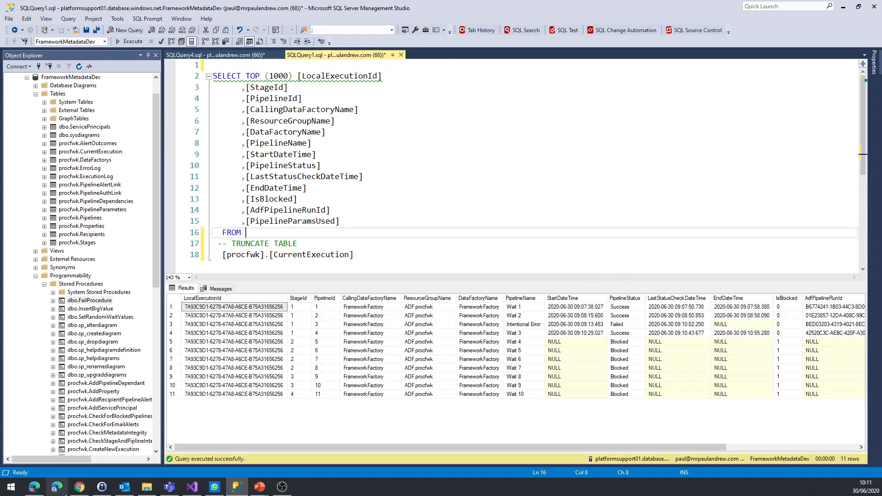
# - Switch to Azure Data Factory, refresh the 02-Parent run output, and give the pipeline canvas more room above it
pyautogui.moveTo(42, 490)
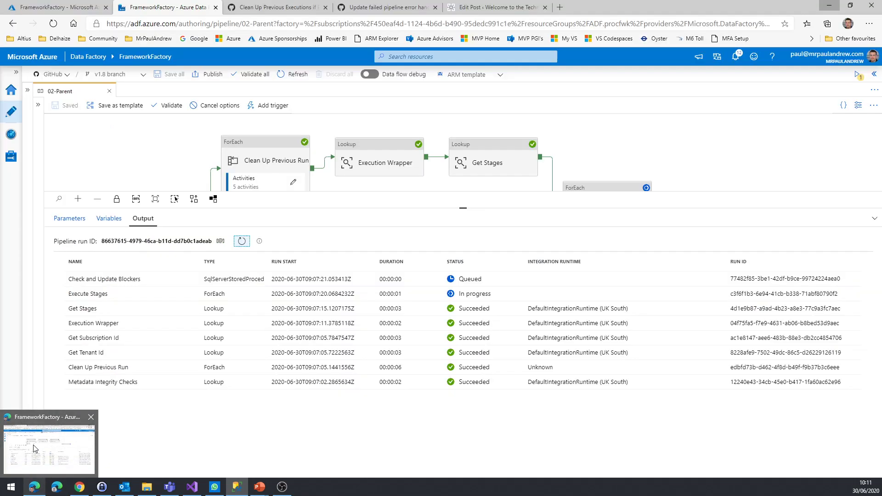
pyautogui.click(48, 441)
pyautogui.click(242, 241)
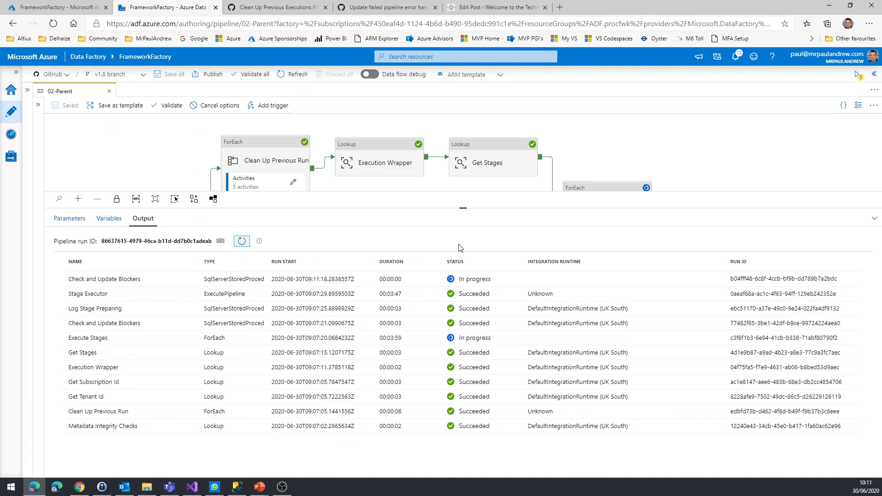
pyautogui.moveTo(463, 218); pyautogui.dragTo(462, 245)
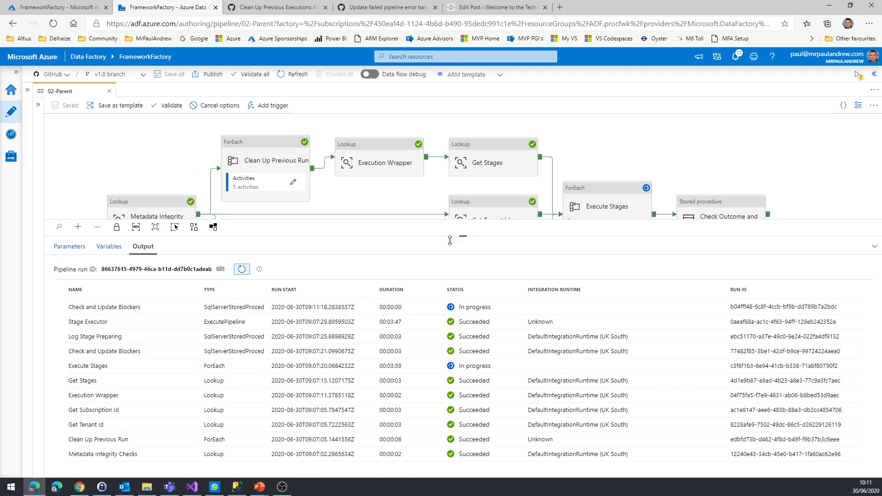
# - Refresh the 02-Parent run output until Execute Stages finishes, checking the Check and Update Blockers activities and enlarging the canvas
pyautogui.click(241, 269)
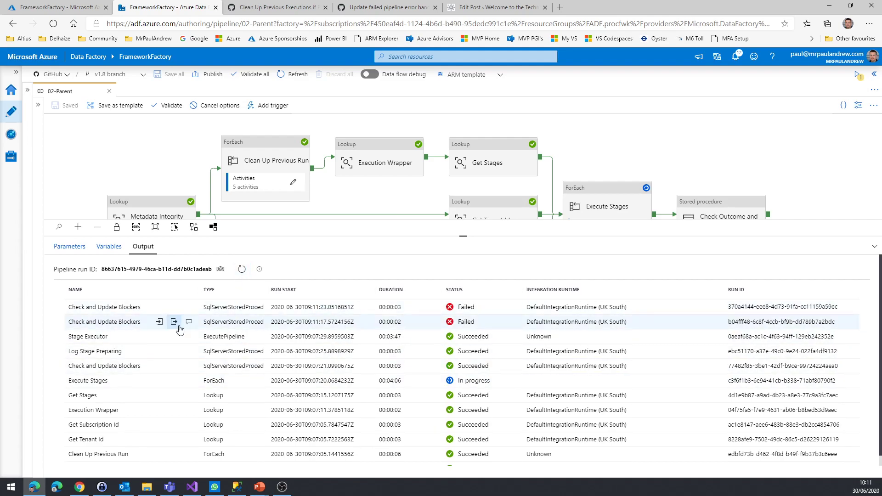
pyautogui.click(242, 269)
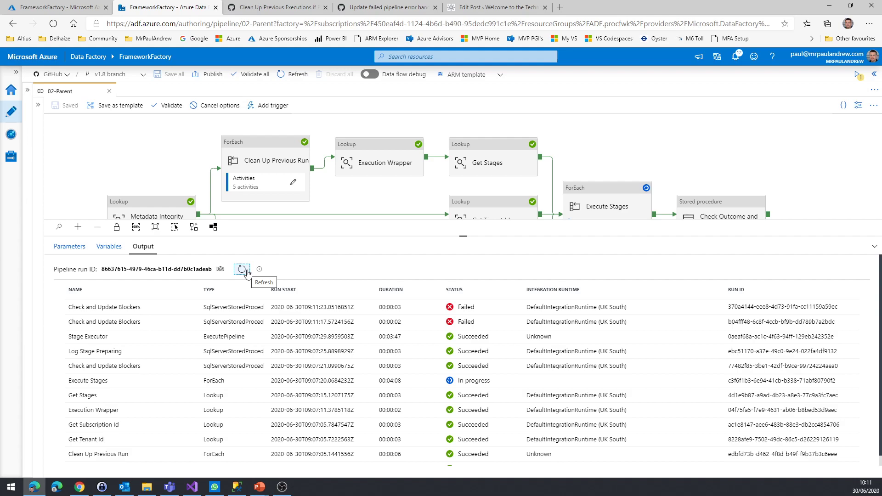
pyautogui.click(242, 269)
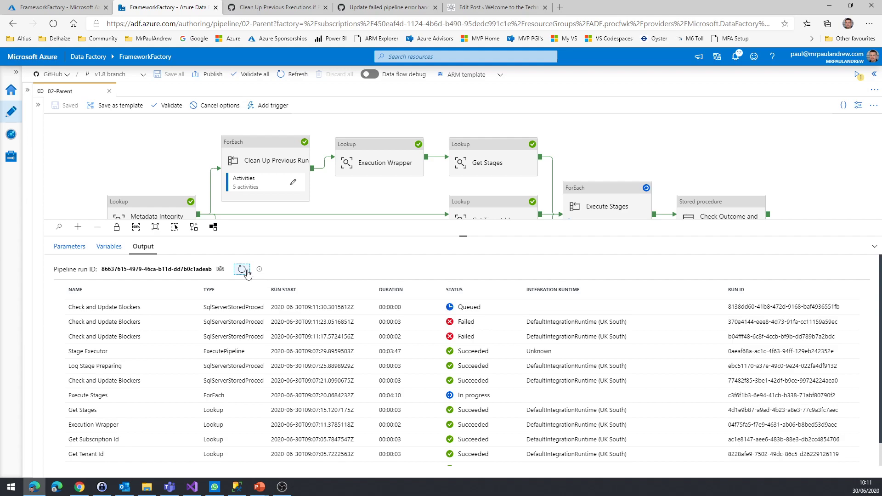
pyautogui.click(242, 269)
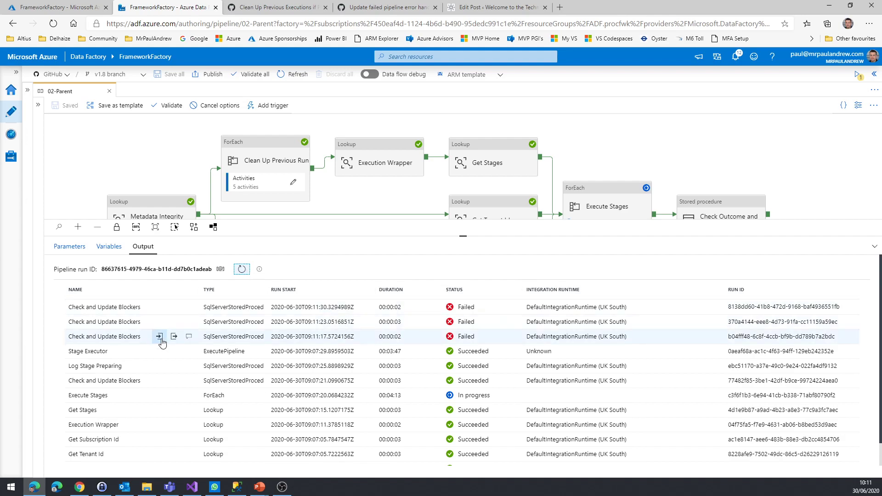
pyautogui.moveTo(162, 313)
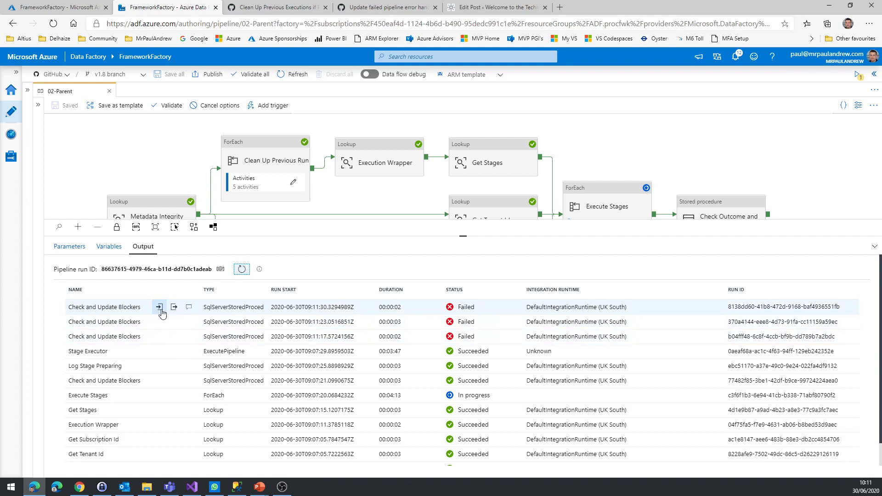
pyautogui.click(240, 270)
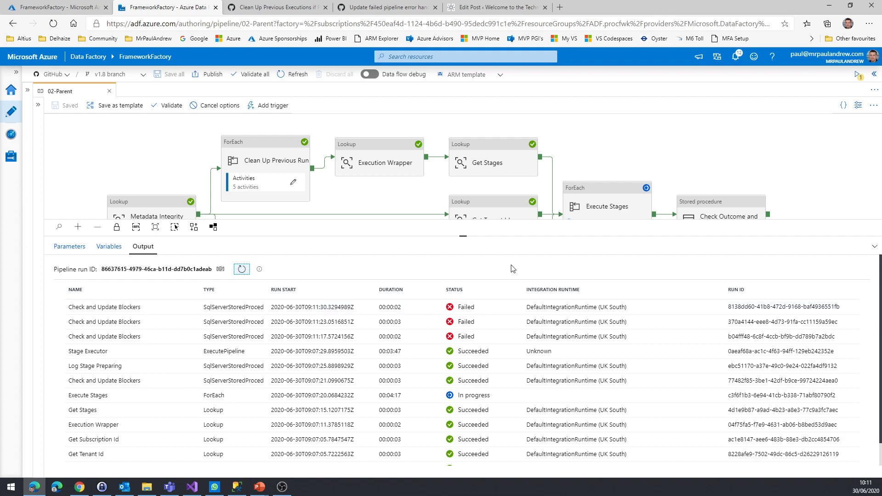
pyautogui.moveTo(465, 237); pyautogui.dragTo(466, 294)
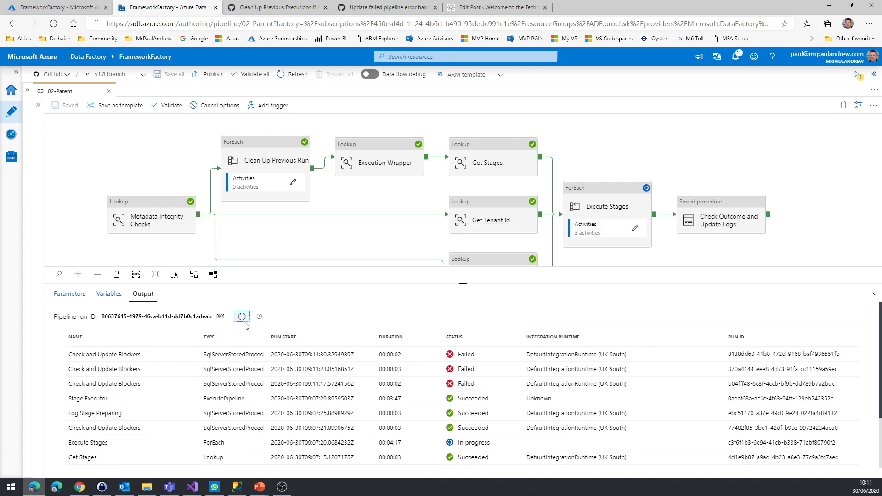
pyautogui.click(240, 321)
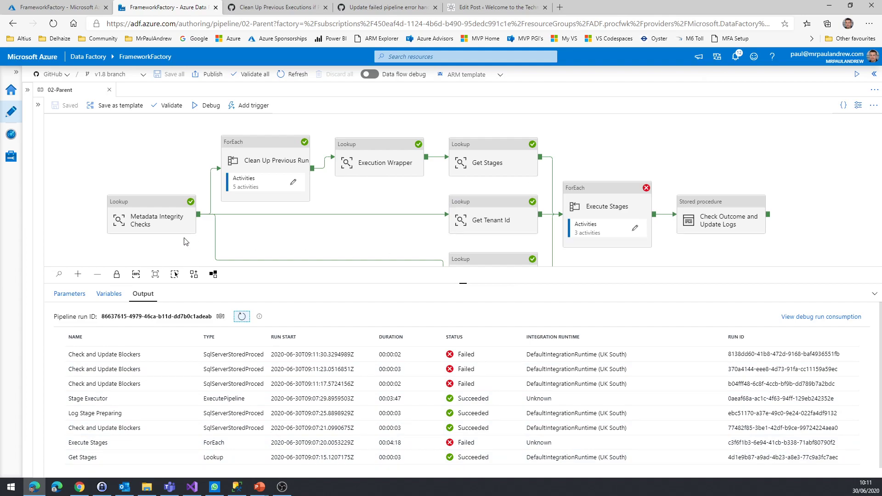
# - Return to SQL Server Management Studio, highlight the Simple heading in the failure handling notes, and go back to the CurrentExecution query
pyautogui.click(823, 6)
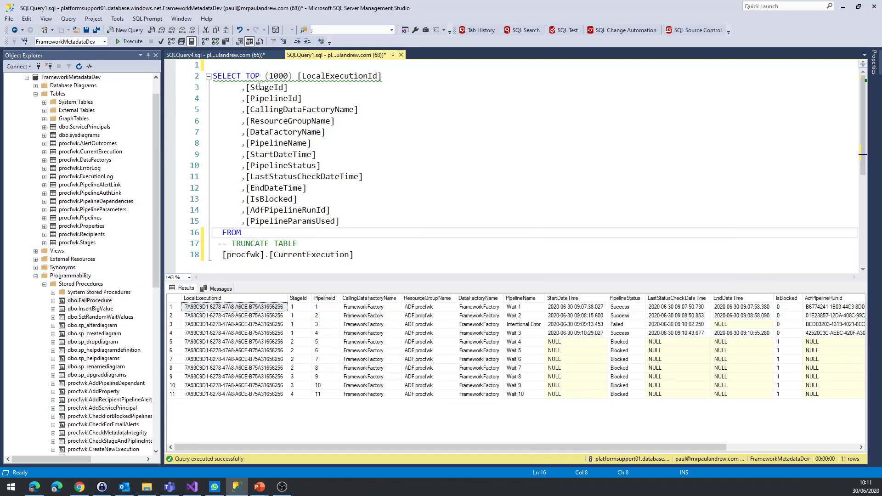
pyautogui.click(242, 55)
pyautogui.doubleClick(225, 232)
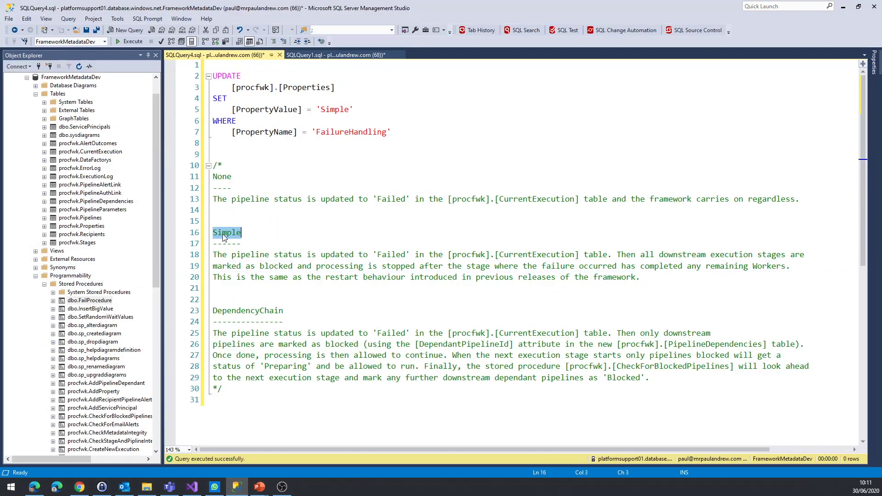
pyautogui.click(326, 55)
pyautogui.click(449, 257)
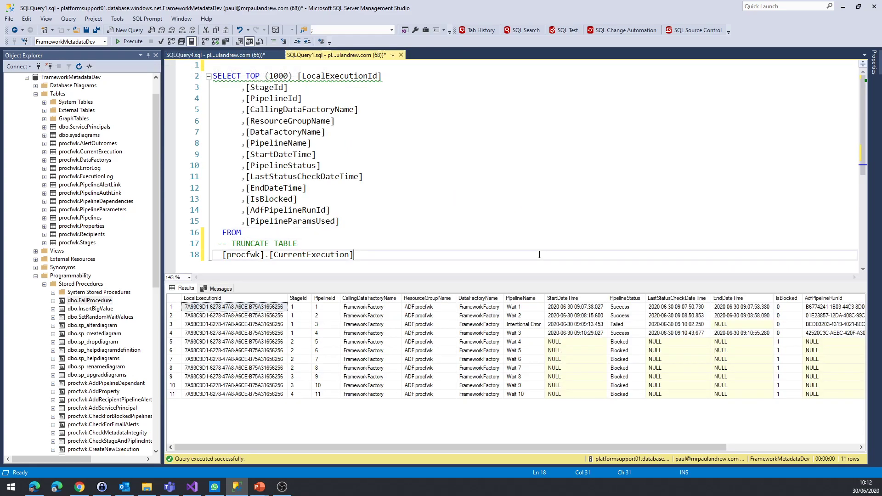
# - In the Properties UPDATE script, replace the PropertyValue with DependencyChain copied from the notes, keeping FailureHandling as the PropertyName
pyautogui.click(238, 56)
pyautogui.click(312, 233)
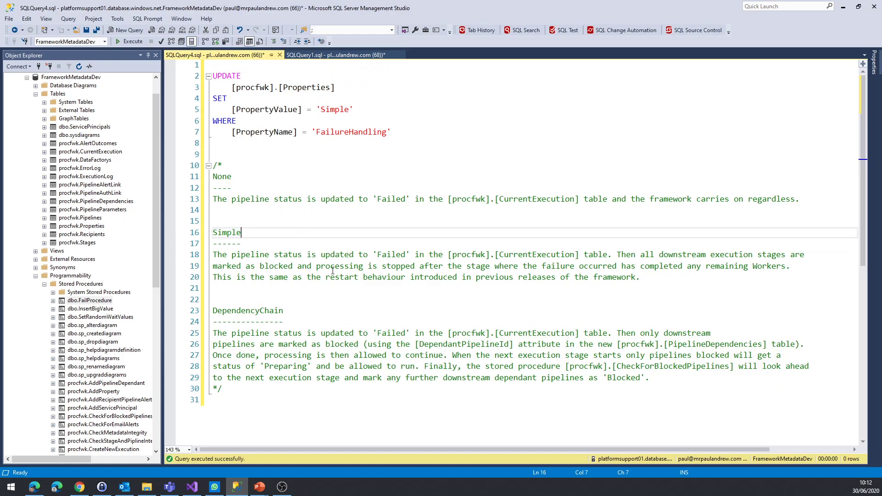
pyautogui.doubleClick(240, 311)
pyautogui.hotkey('ctrl', 'c')
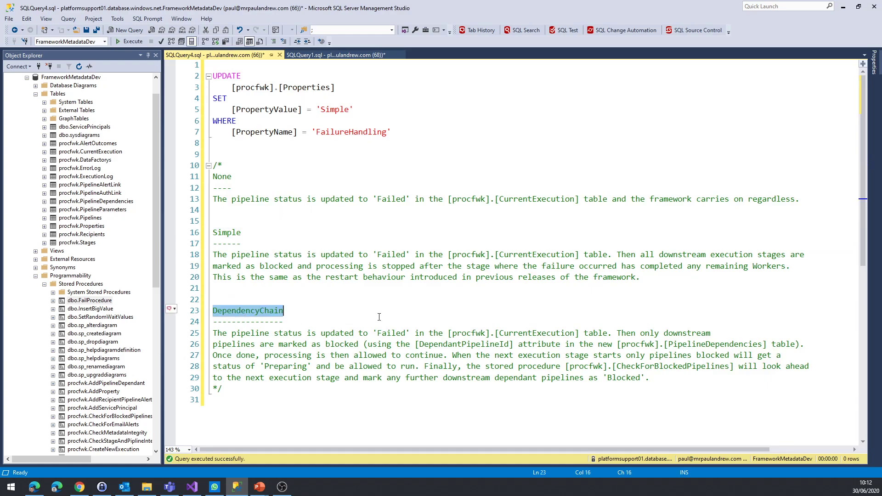
pyautogui.doubleClick(345, 132)
pyautogui.hotkey('ctrl', 'v')
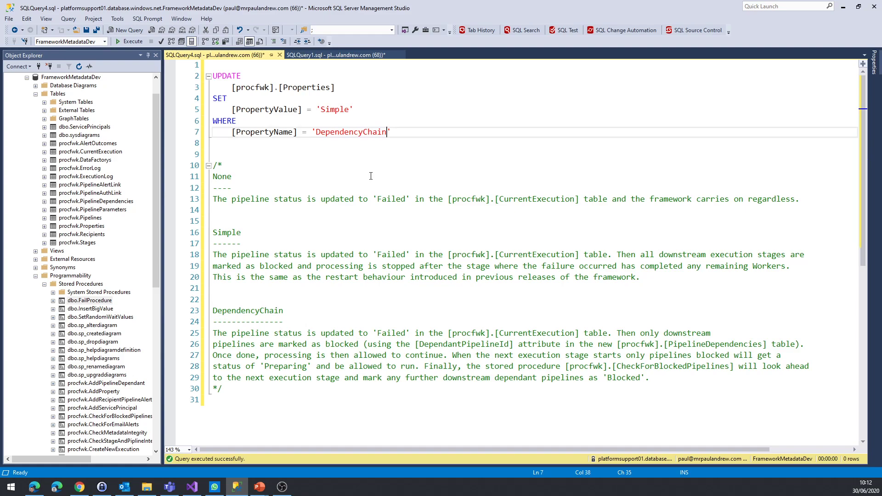
pyautogui.hotkey('ctrl', 'z')
pyautogui.doubleClick(335, 109)
pyautogui.hotkey('ctrl', 'v')
# - Execute only the UPDATE statement that sets FailureHandling to DependencyChain, and hide the results
pyautogui.moveTo(391, 133); pyautogui.dragTo(209, 76)
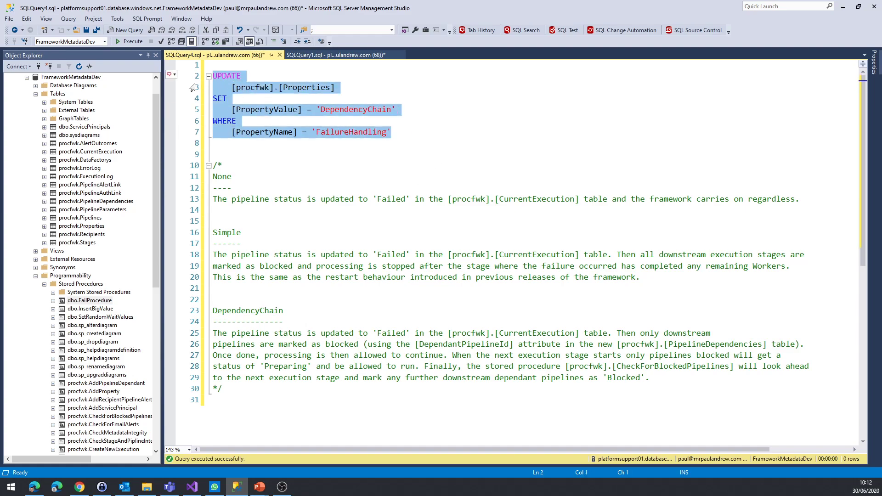
pyautogui.press('F5')
pyautogui.hotkey('ctrl', 'r')
pyautogui.click(417, 146)
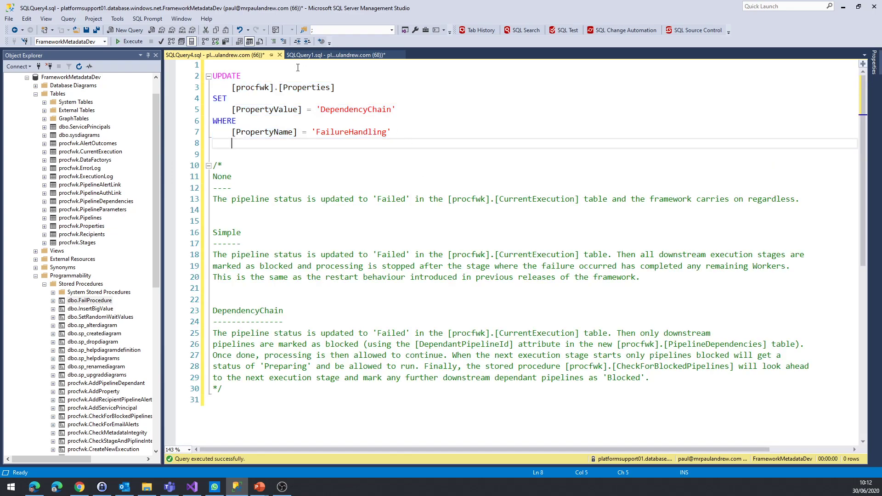
# - Truncate the procfwk.CurrentExecution table using the commented-out statement, and rerun the full SELECT query on it
pyautogui.click(305, 55)
pyautogui.moveTo(231, 244); pyautogui.dragTo(374, 254)
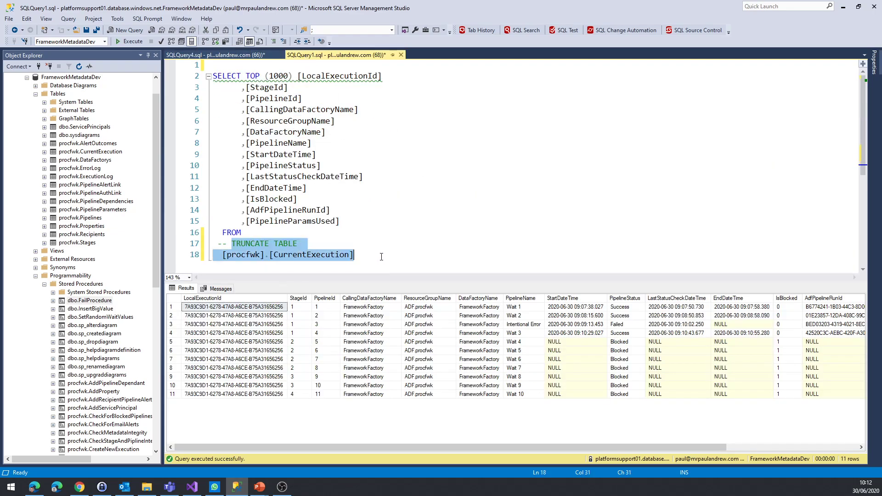
pyautogui.press('F5')
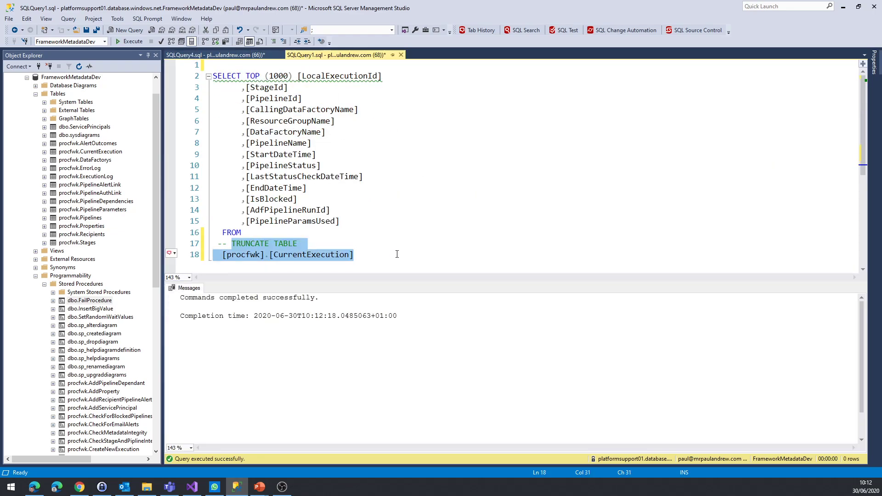
pyautogui.click(397, 253)
pyautogui.press('F5')
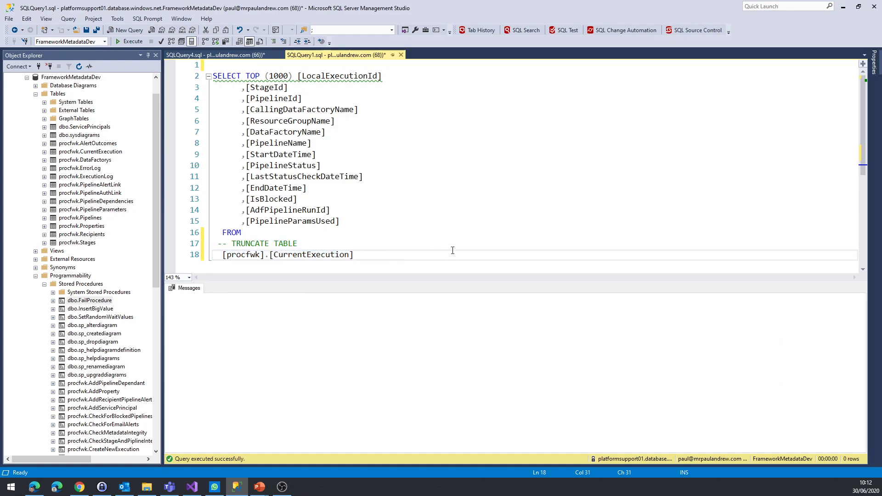
# - Switch to Azure Data Factory, close the 02-Parent pipeline, refresh the factory, and reopen 02-Parent from the _ProcFwk folder
pyautogui.click(40, 493)
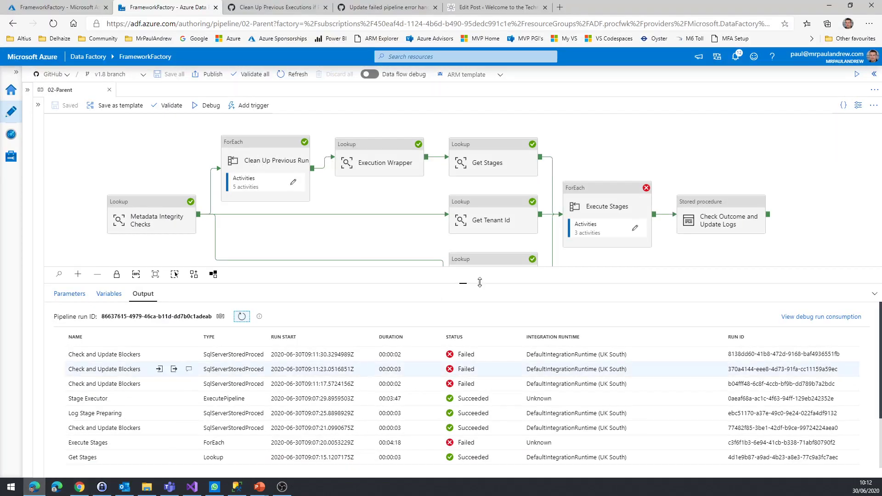
pyautogui.click(110, 91)
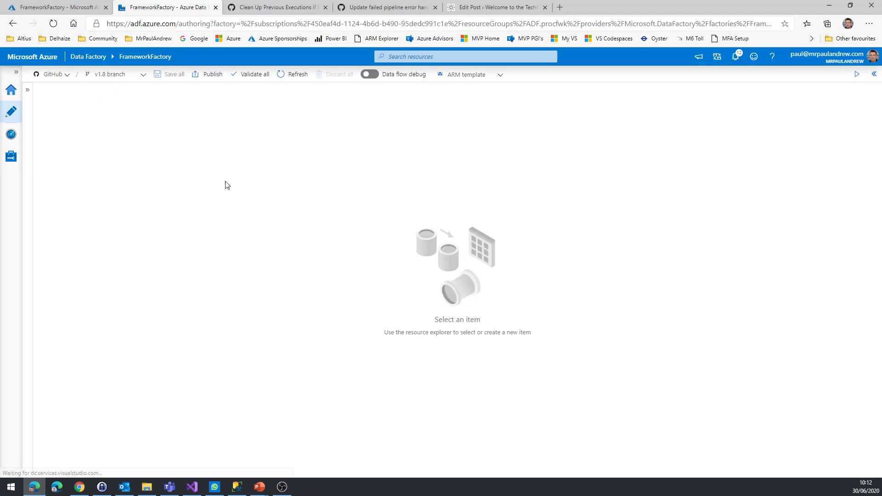
pyautogui.click(283, 77)
pyautogui.click(27, 90)
pyautogui.click(48, 141)
pyautogui.click(73, 170)
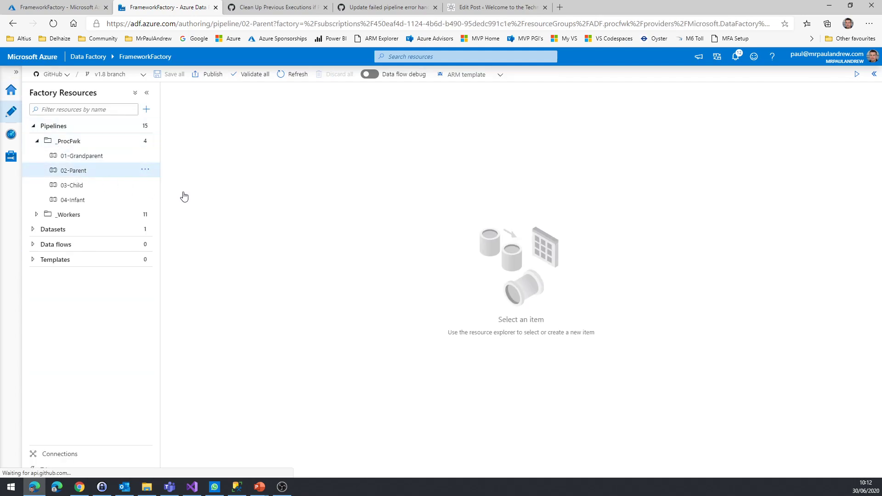
# - Collapse the resource and activity lists, start a debug run of the 02-Parent pipeline, and enlarge the area below the canvas
pyautogui.click(147, 93)
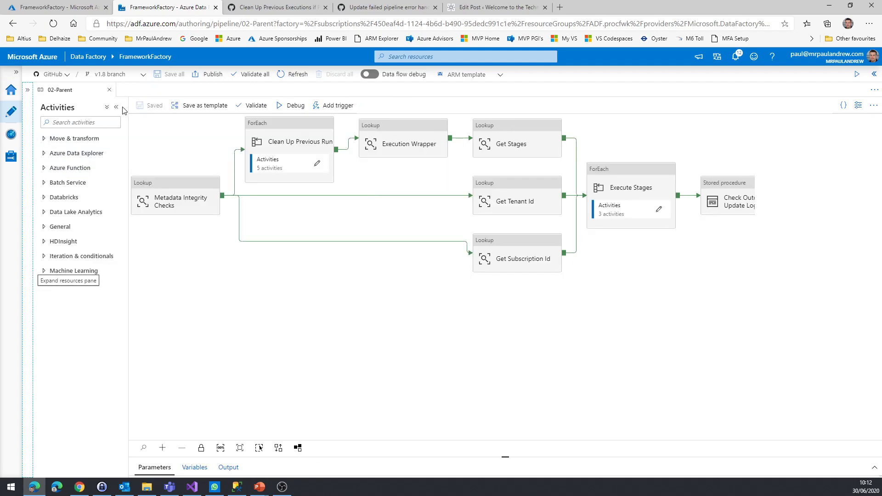
pyautogui.click(125, 107)
pyautogui.moveTo(311, 324); pyautogui.dragTo(365, 337)
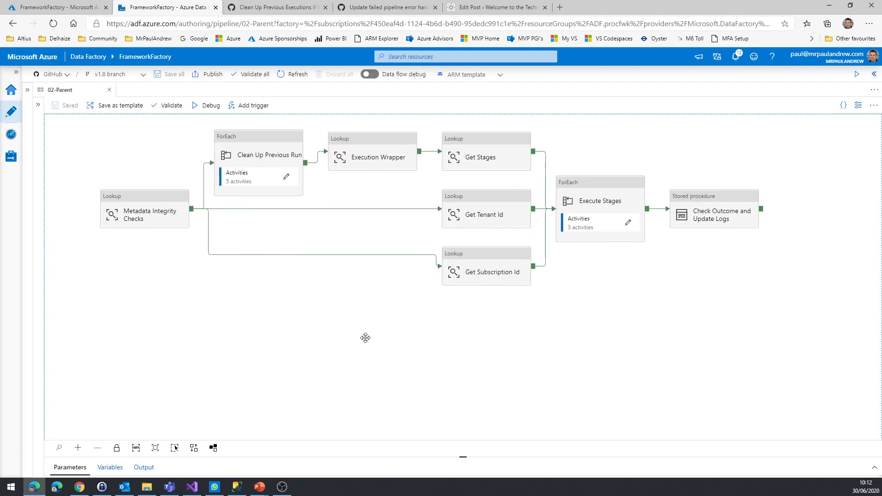
pyautogui.click(211, 106)
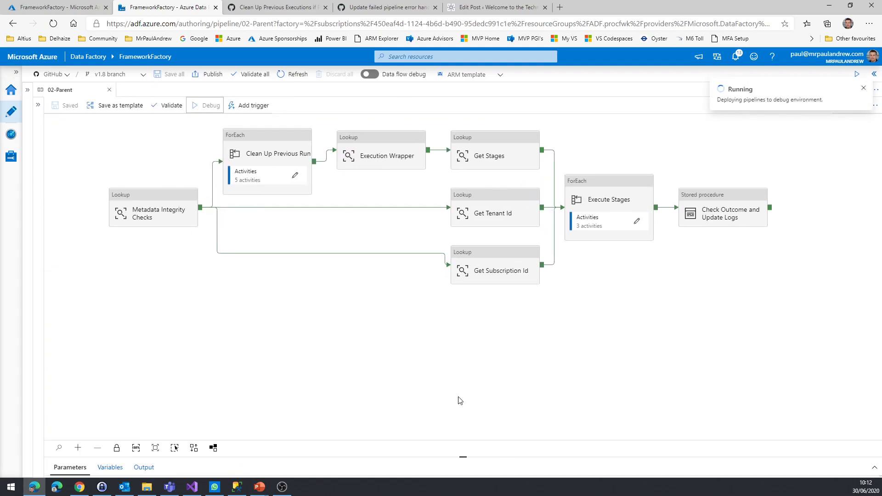
pyautogui.moveTo(467, 457); pyautogui.dragTo(473, 360)
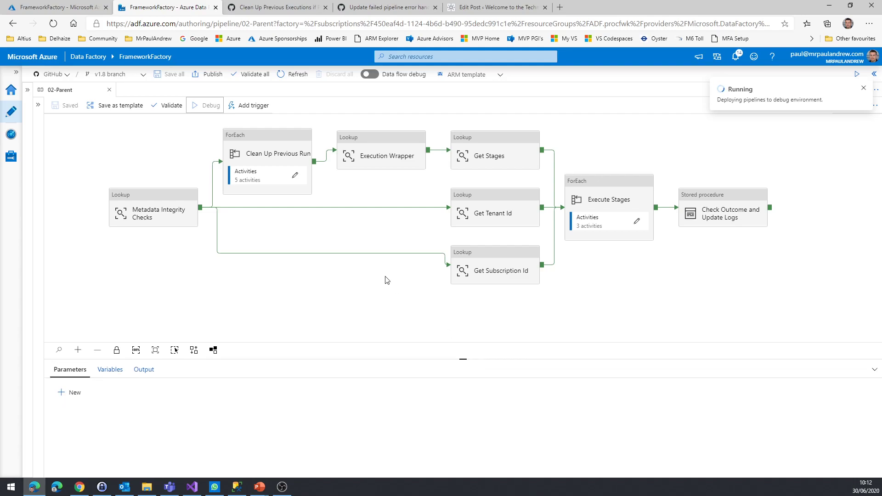
# - Return to SQL Server Management Studio and highlight the words pipeline and Failed in the DependencyChain description
pyautogui.click(829, 5)
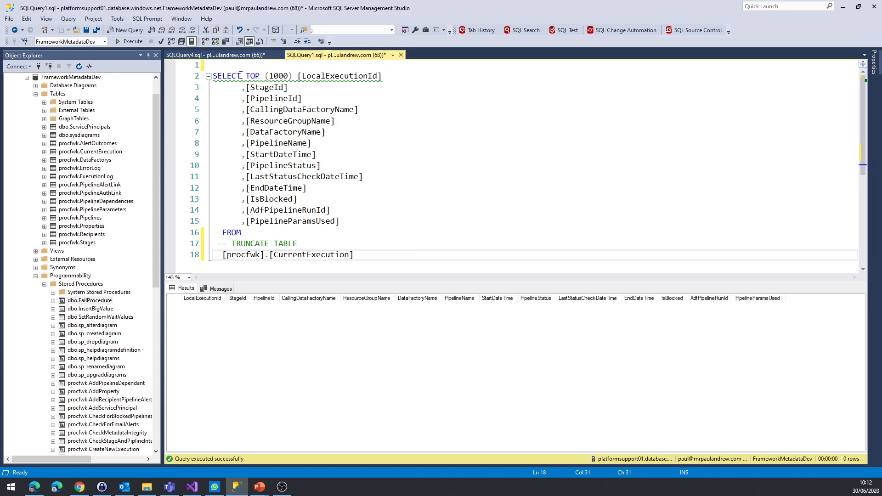
pyautogui.click(226, 55)
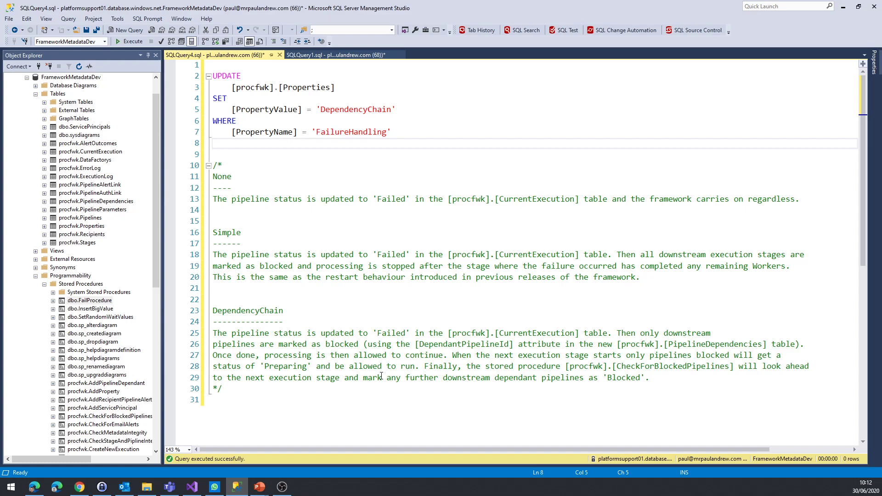
pyautogui.doubleClick(248, 334)
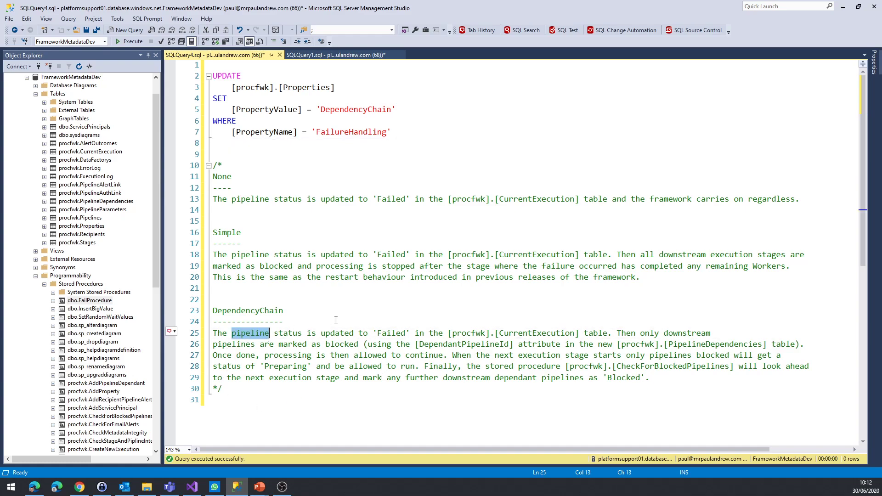
pyautogui.doubleClick(388, 334)
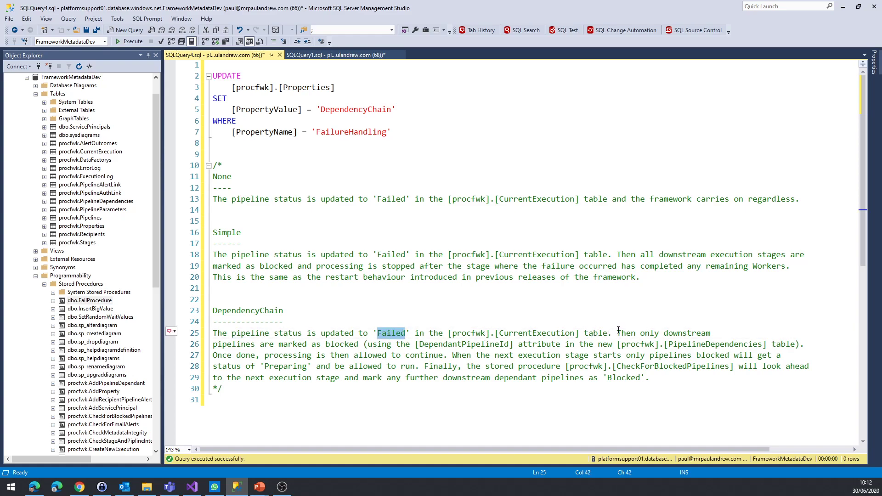
# - Highlight the DependencyChain wording on blocked downstream pipelines, PipelineDependencies and CheckForBlockedPipelines, comparing it with the downstream execution stages wording under Simple
pyautogui.moveTo(639, 333); pyautogui.dragTo(359, 347)
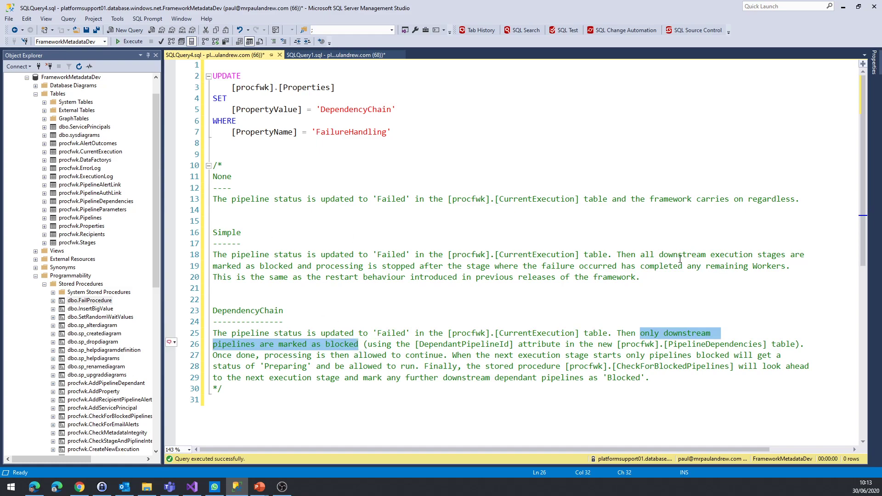
pyautogui.moveTo(683, 256); pyautogui.dragTo(781, 258)
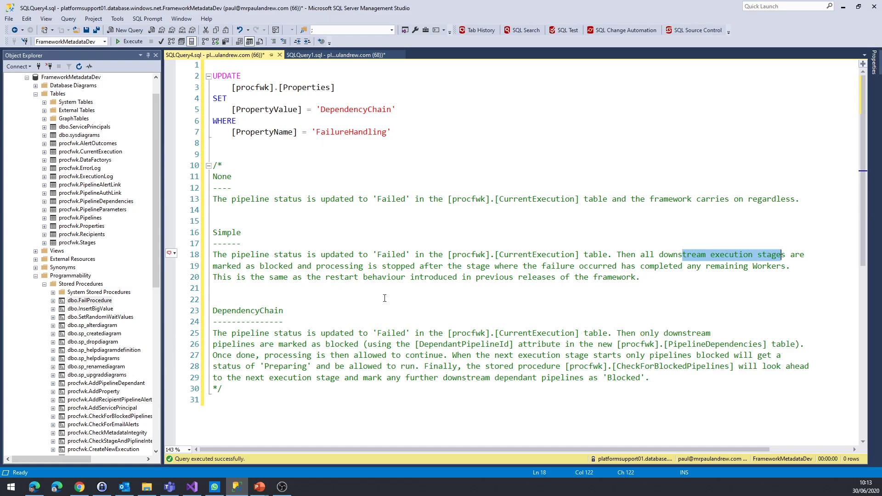
pyautogui.moveTo(645, 334); pyautogui.dragTo(358, 344)
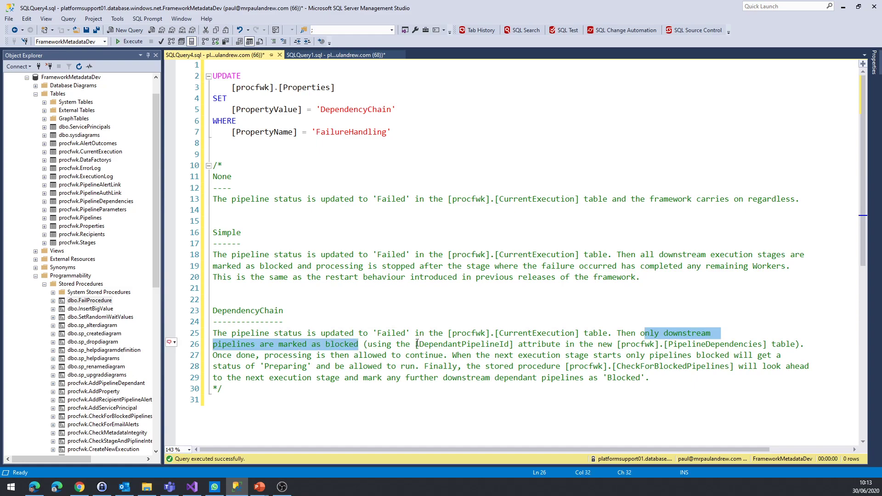
pyautogui.moveTo(617, 345); pyautogui.dragTo(769, 346)
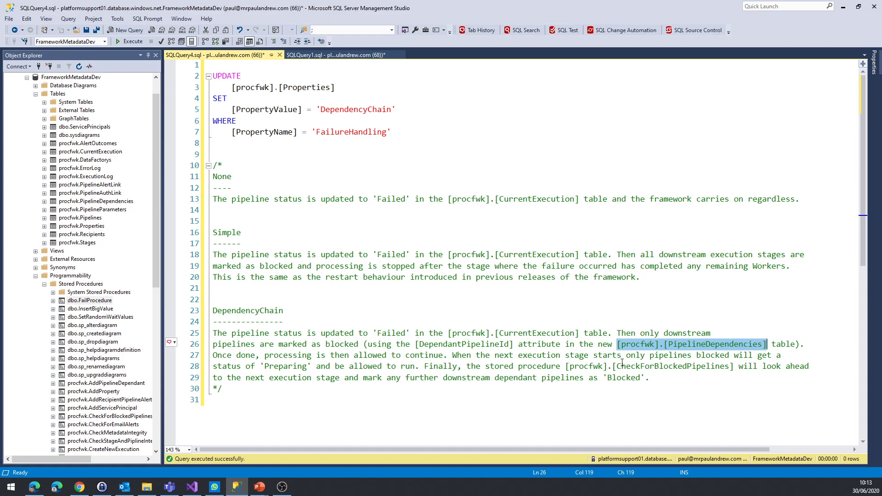
pyautogui.moveTo(738, 367); pyautogui.dragTo(571, 369)
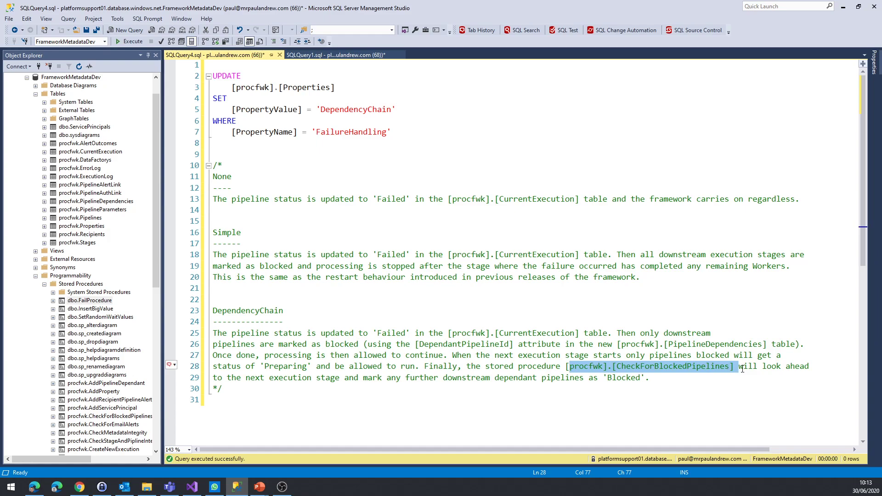
pyautogui.click(763, 365)
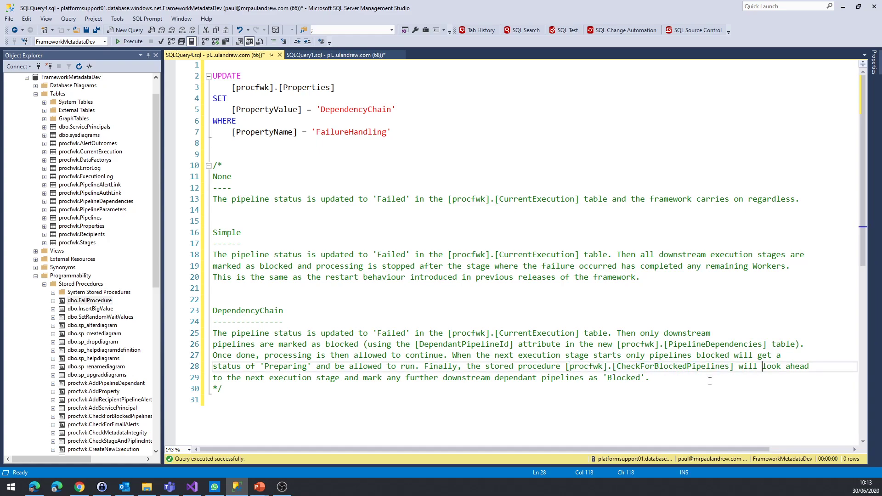
# - Highlight the DependencyChain heading and the complete None and Simple descriptions in the failure handling comment, then clear the selection
pyautogui.doubleClick(281, 312)
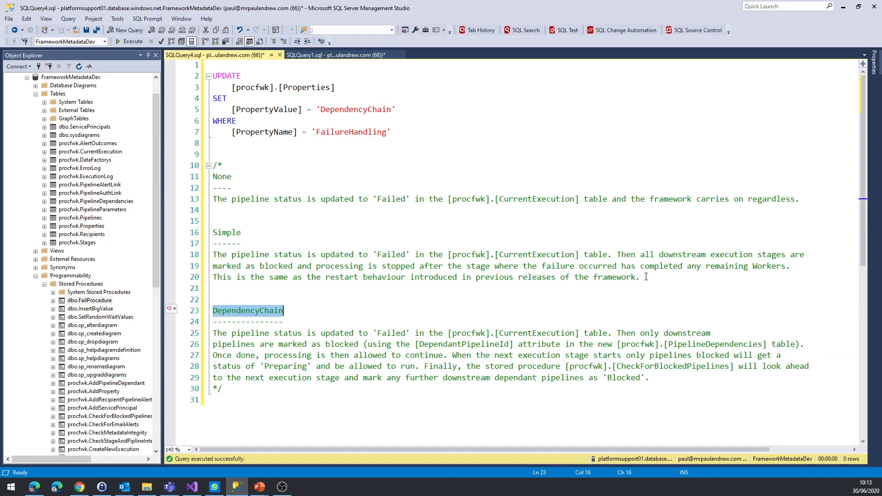
pyautogui.moveTo(646, 276); pyautogui.dragTo(213, 177)
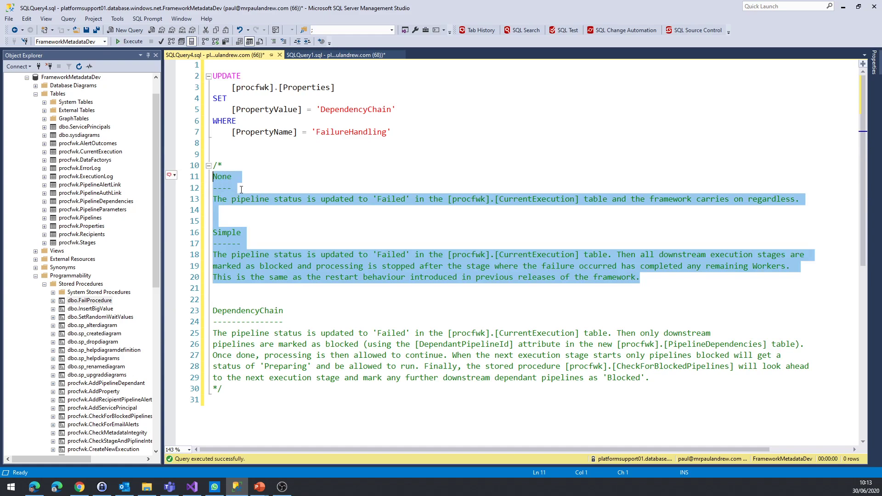
pyautogui.click(269, 231)
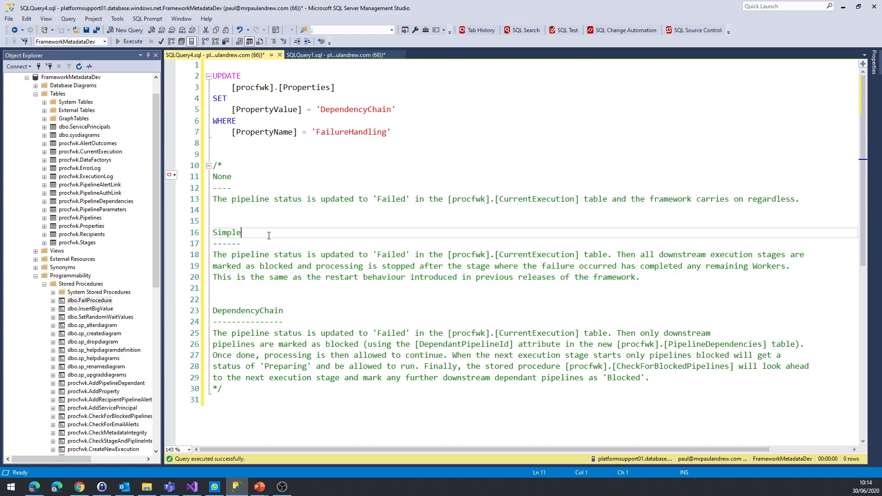
pyautogui.doubleClick(232, 312)
pyautogui.click(314, 321)
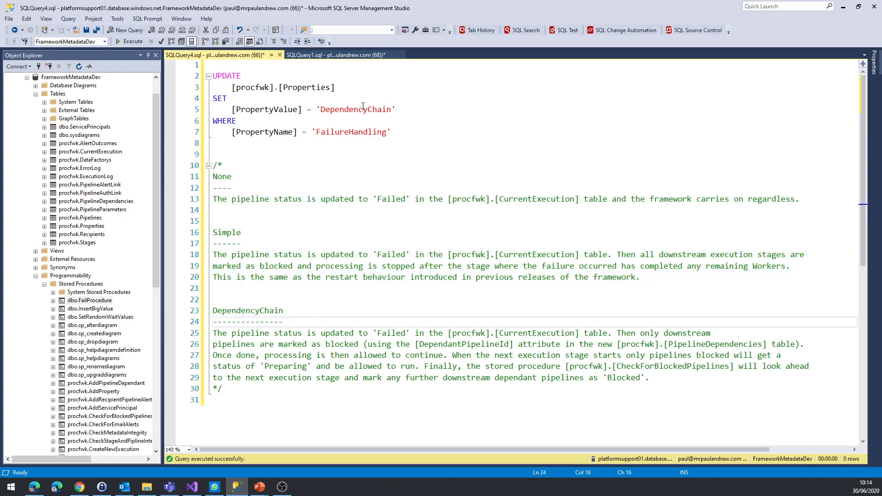
# - Rerun the SELECT query on procfwk.CurrentExecution and highlight the stage 1 pipeline names, the last pipelines, Wait 4 and Wait 2
pyautogui.click(329, 56)
pyautogui.click(418, 205)
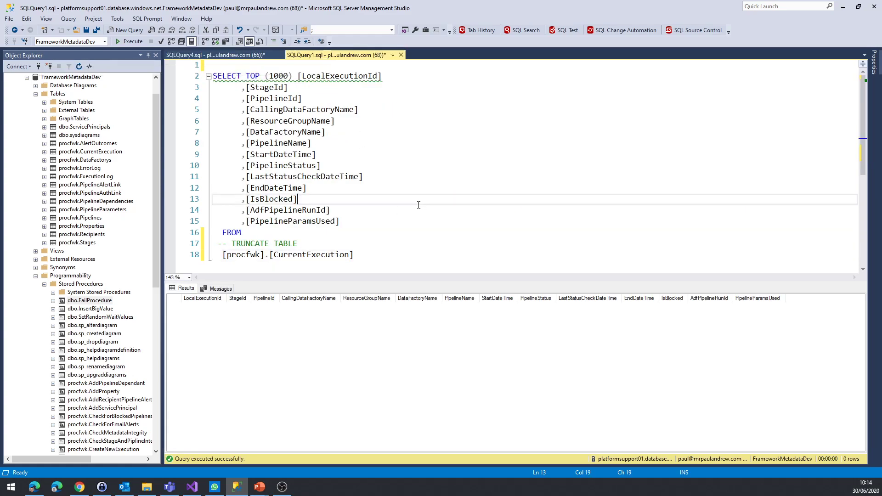
pyautogui.press('F5')
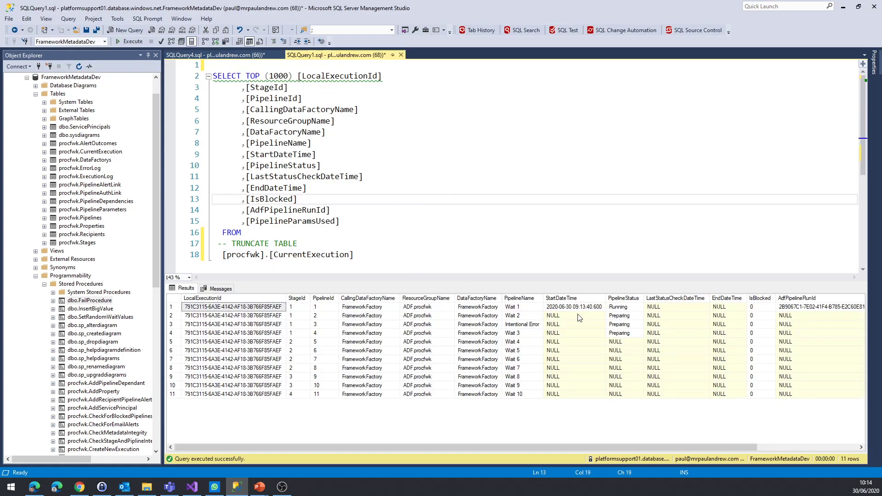
pyautogui.moveTo(522, 307); pyautogui.dragTo(521, 333)
pyautogui.moveTo(523, 377); pyautogui.dragTo(521, 394)
pyautogui.click(520, 341)
pyautogui.click(517, 316)
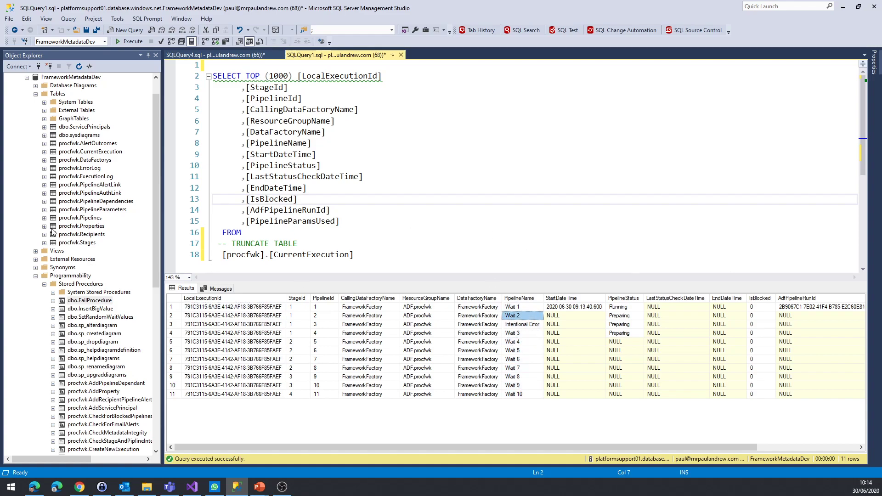
# - Expand the columns of procfwk.PipelineDependencies, query its top 1000 rows, and select the DependantPipelineId in the second result row
pyautogui.click(88, 206)
pyautogui.click(45, 202)
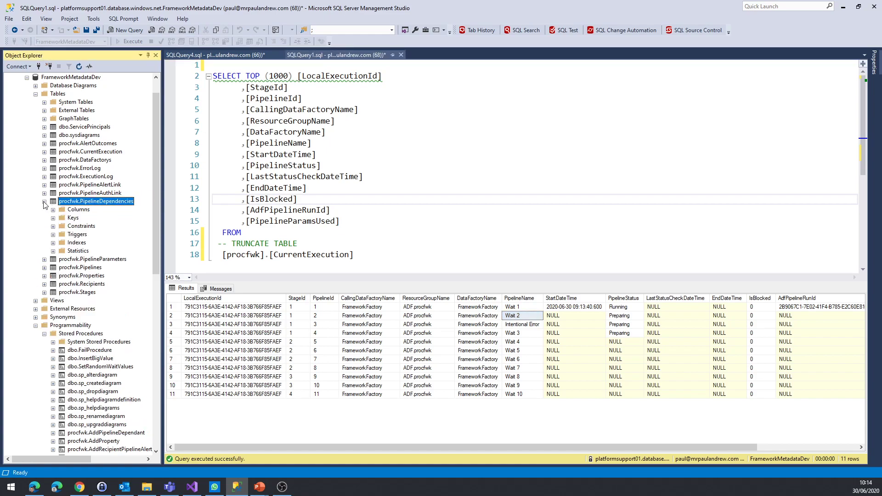
pyautogui.click(52, 210)
pyautogui.moveTo(77, 460); pyautogui.dragTo(86, 459)
pyautogui.rightClick(72, 201)
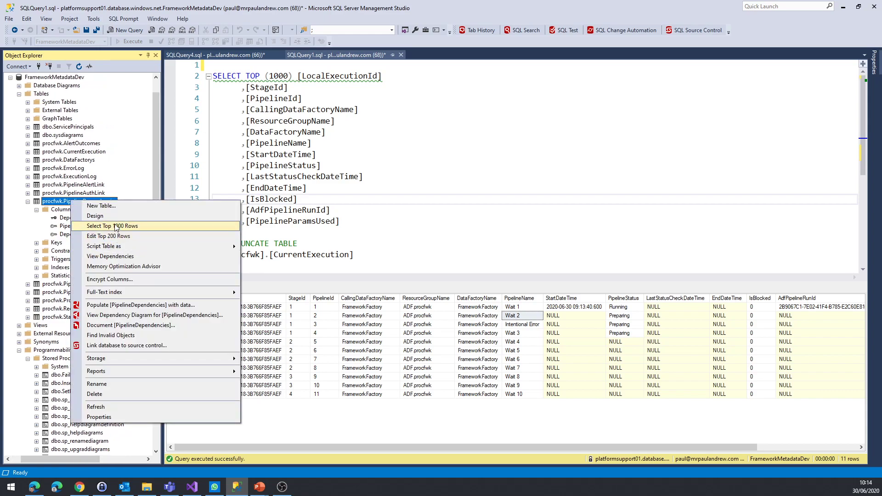
pyautogui.click(818, 282)
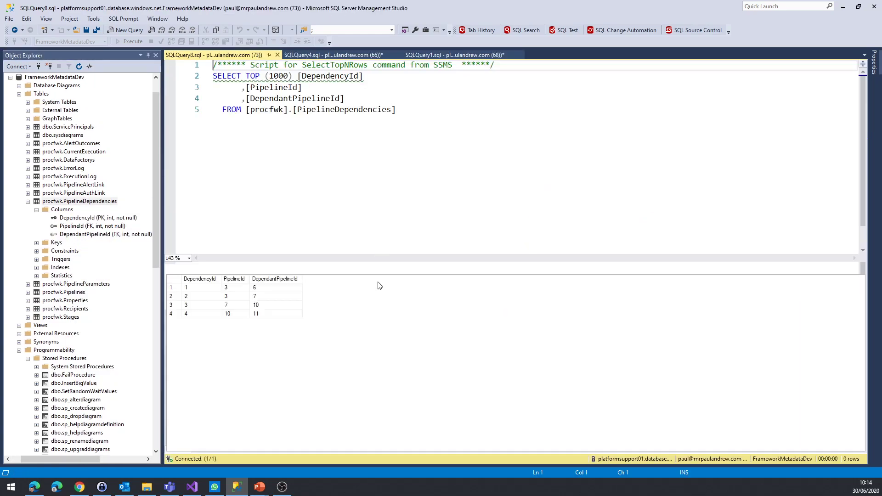
pyautogui.click(290, 289)
pyautogui.click(280, 296)
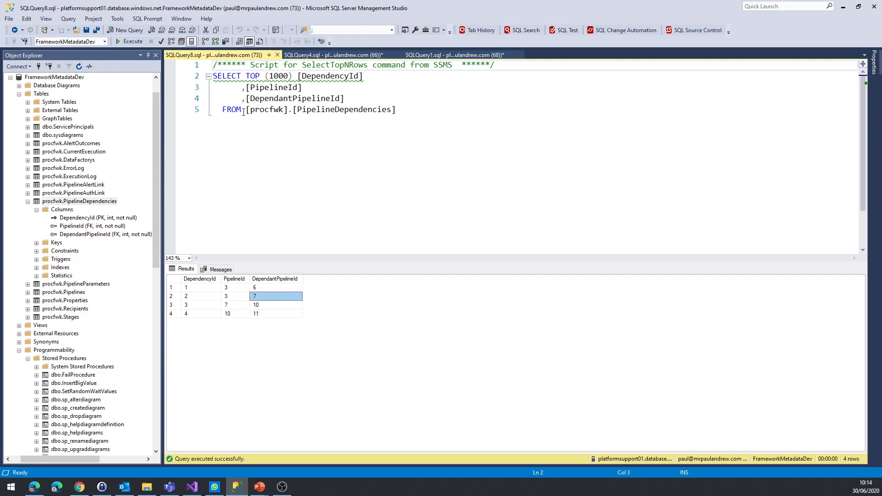
# - Dock the PipelineDependencies query in a narrow pane beside the CurrentExecution query, and rerun the CurrentExecution query
pyautogui.moveTo(239, 59); pyautogui.dragTo(530, 256)
pyautogui.moveTo(515, 208); pyautogui.dragTo(718, 271)
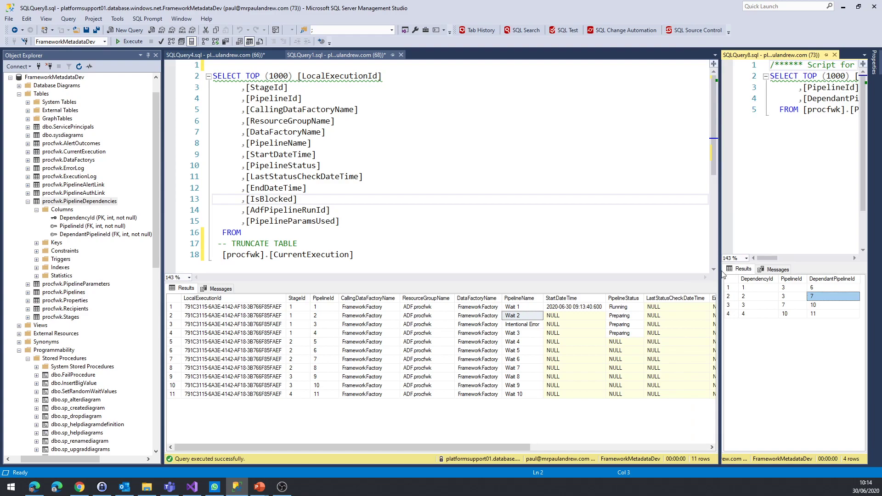
pyautogui.moveTo(719, 241); pyautogui.dragTo(705, 244)
pyautogui.click(527, 258)
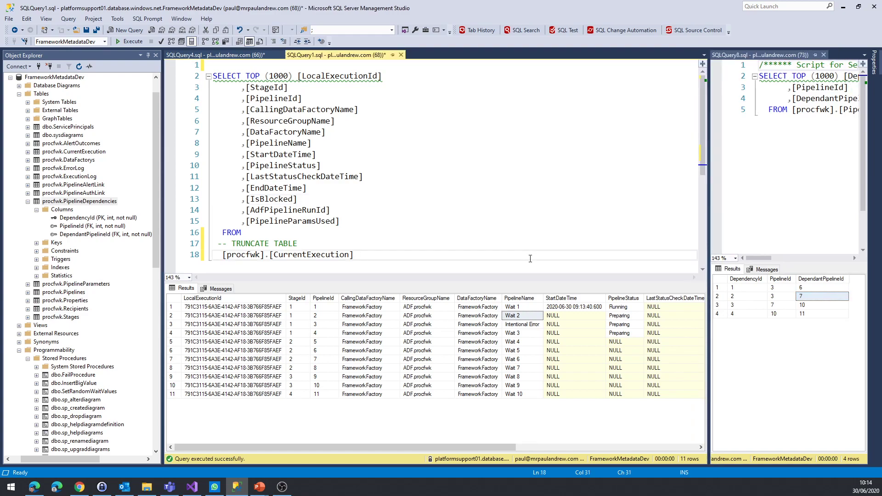
pyautogui.press('F5')
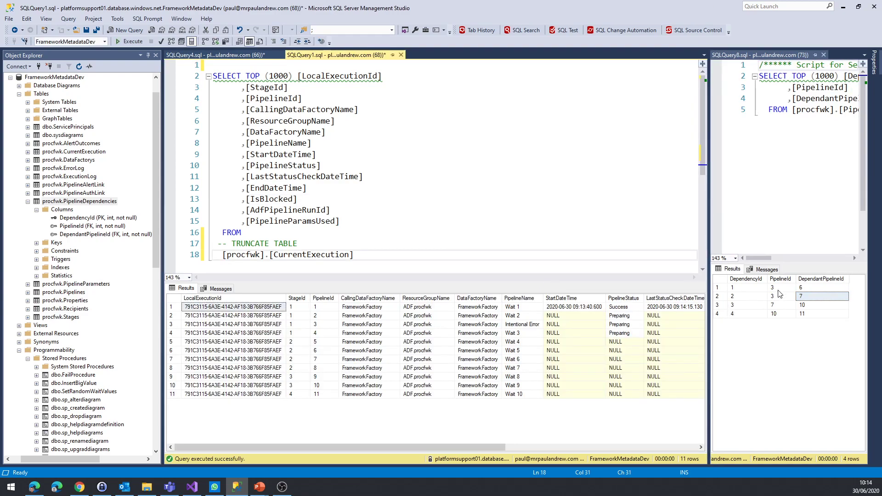
# - Trace PipelineId 3, the Intentional Error pipeline, to its dependants 6 and 7, highlighting their stage 2 rows in the CurrentExecution results
pyautogui.moveTo(782, 288); pyautogui.dragTo(782, 296)
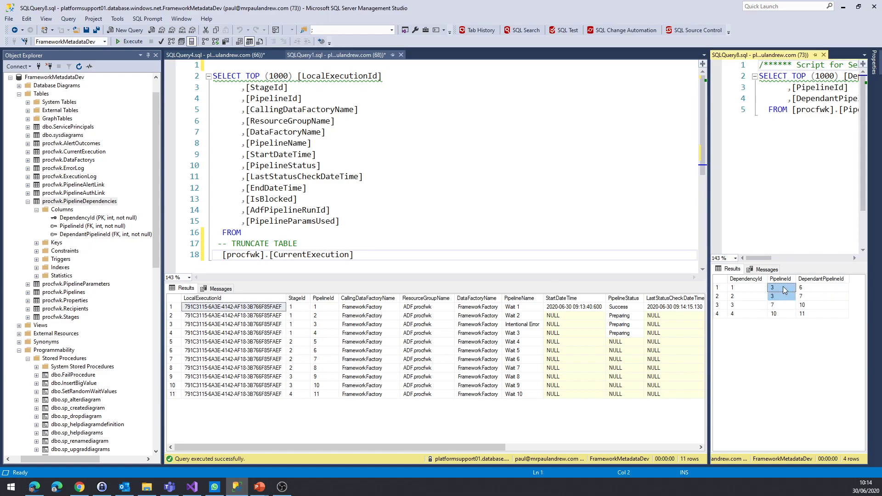
pyautogui.moveTo(319, 326); pyautogui.dragTo(535, 327)
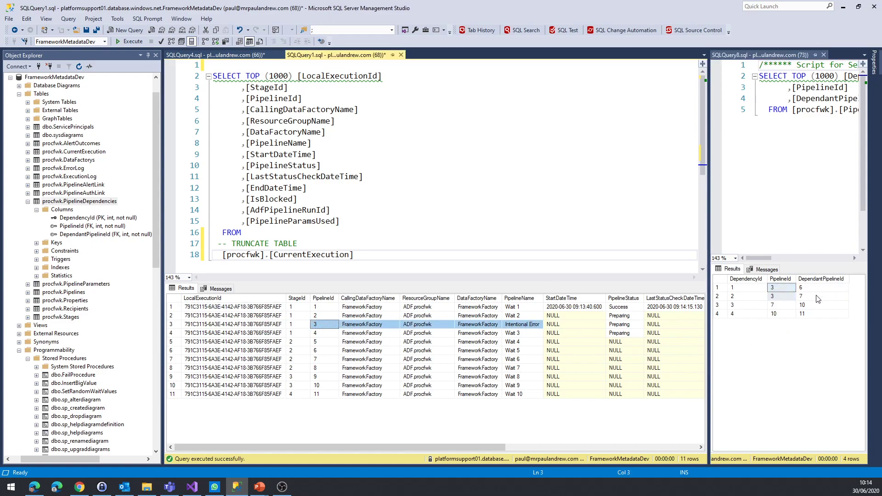
pyautogui.moveTo(817, 290); pyautogui.dragTo(815, 295)
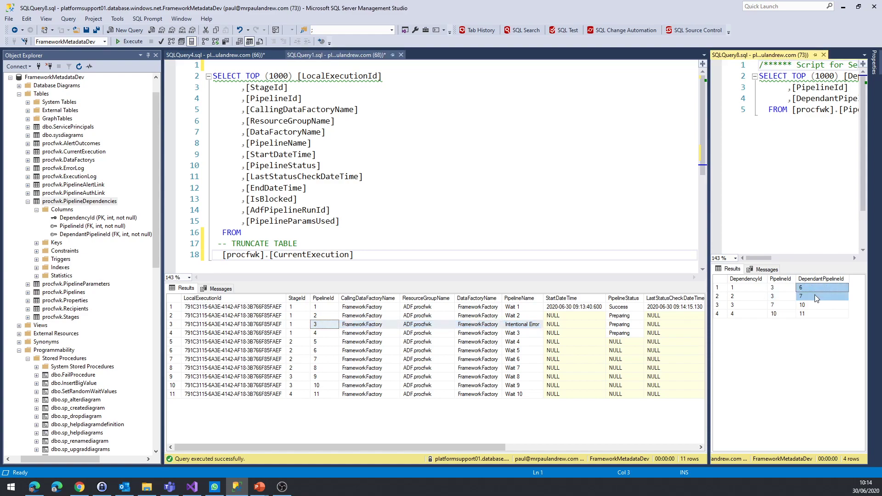
pyautogui.click(777, 291)
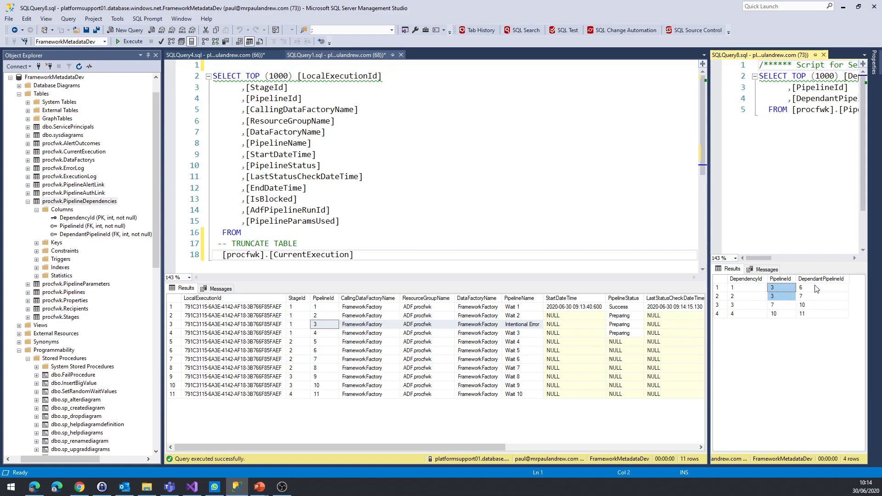
pyautogui.moveTo(816, 288); pyautogui.dragTo(814, 295)
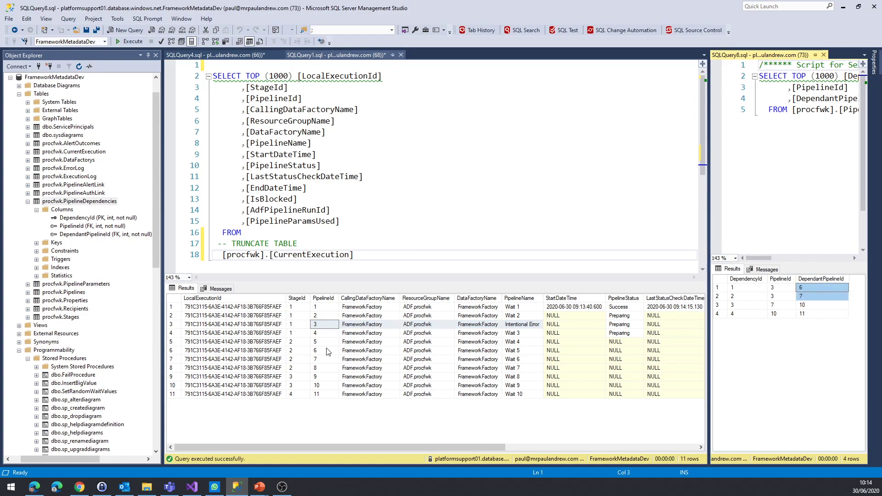
pyautogui.click(293, 358)
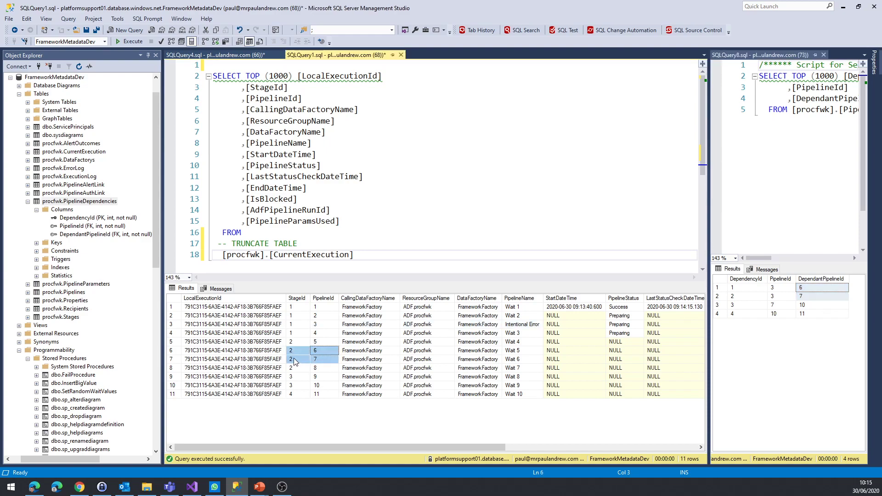
pyautogui.click(300, 351)
pyautogui.moveTo(301, 353); pyautogui.dragTo(620, 361)
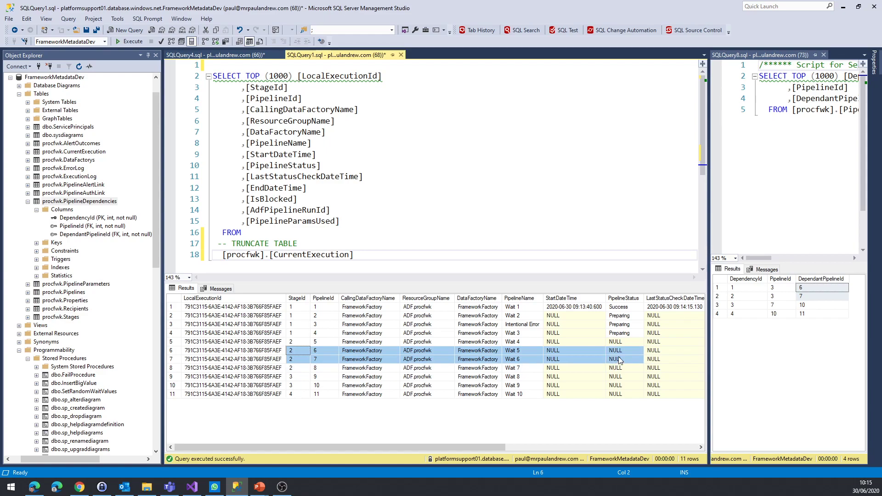
# - Trace PipelineId 7 to its dependant pipeline 10, highlighting the stage 3 row for Wait 9 in the CurrentExecution results
pyautogui.click(779, 306)
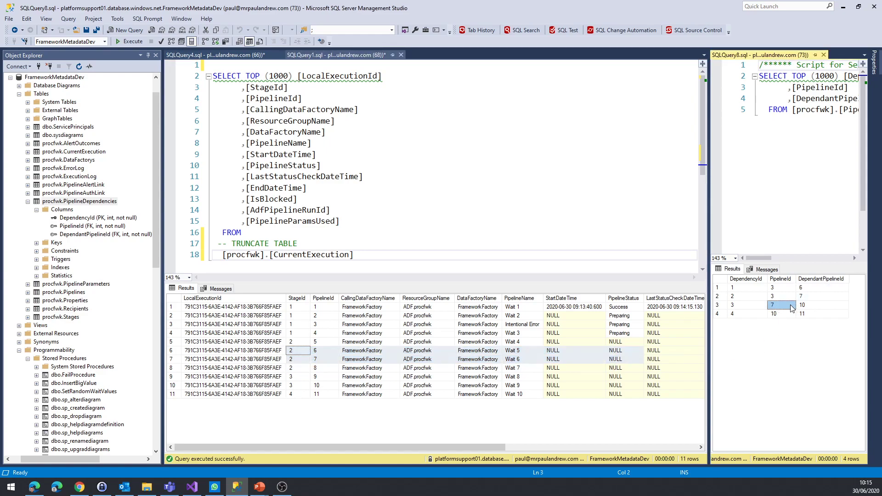
pyautogui.click(823, 307)
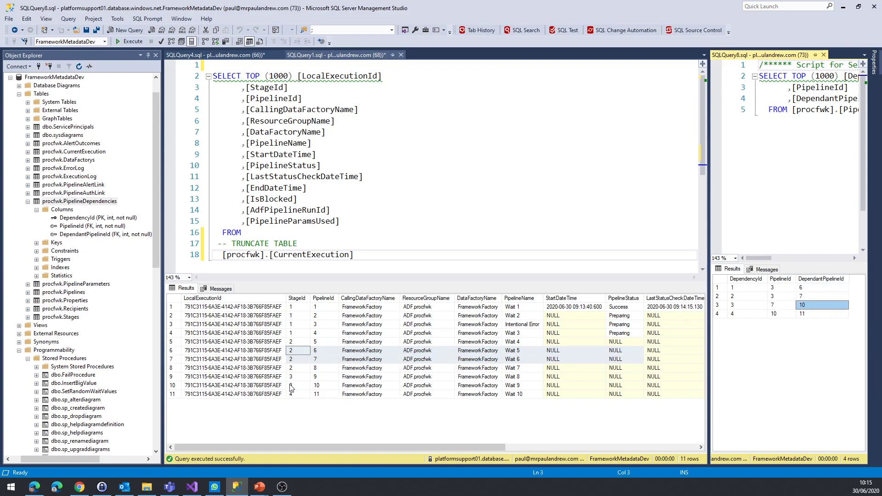
pyautogui.click(315, 387)
pyautogui.moveTo(300, 389); pyautogui.dragTo(521, 391)
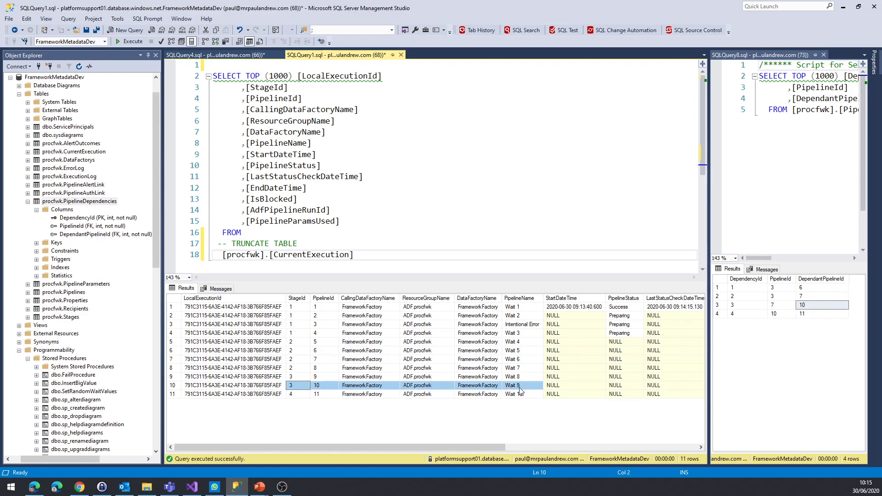
# - Trace PipelineId 10 to its dependant pipeline 11 in PipelineDependencies, and select PipelineId 10 in the CurrentExecution results
pyautogui.click(781, 315)
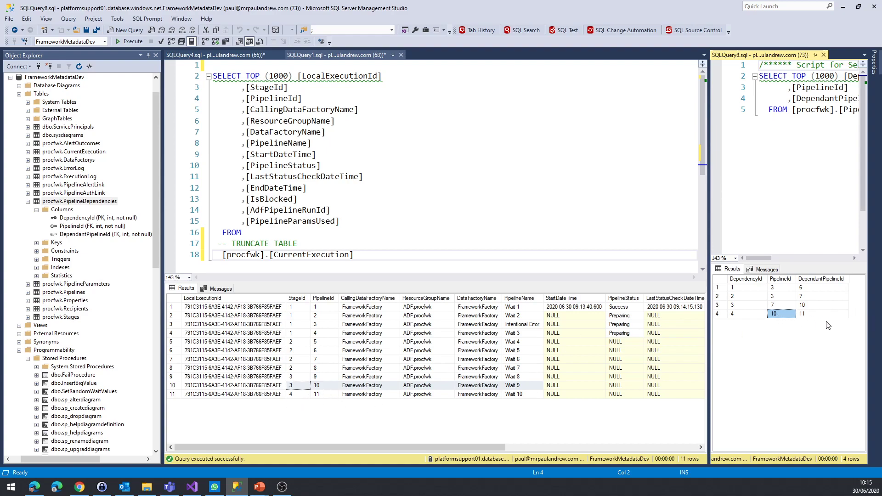
pyautogui.click(813, 316)
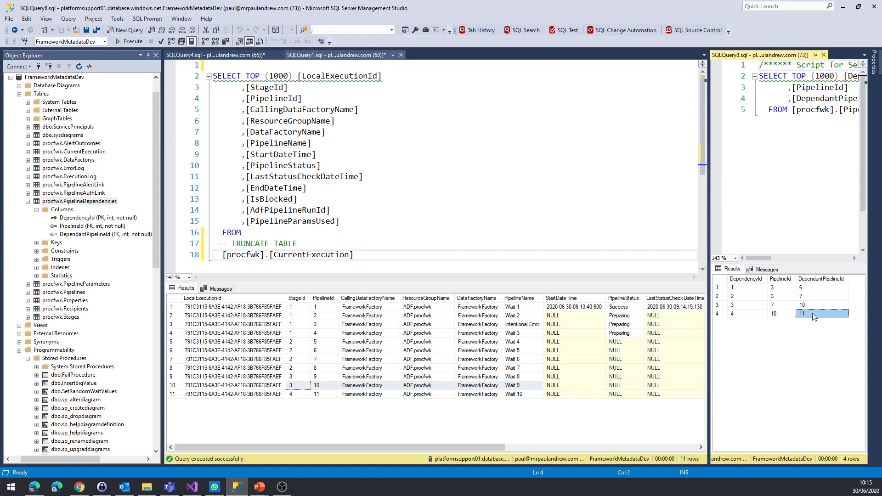
pyautogui.click(783, 316)
pyautogui.click(329, 387)
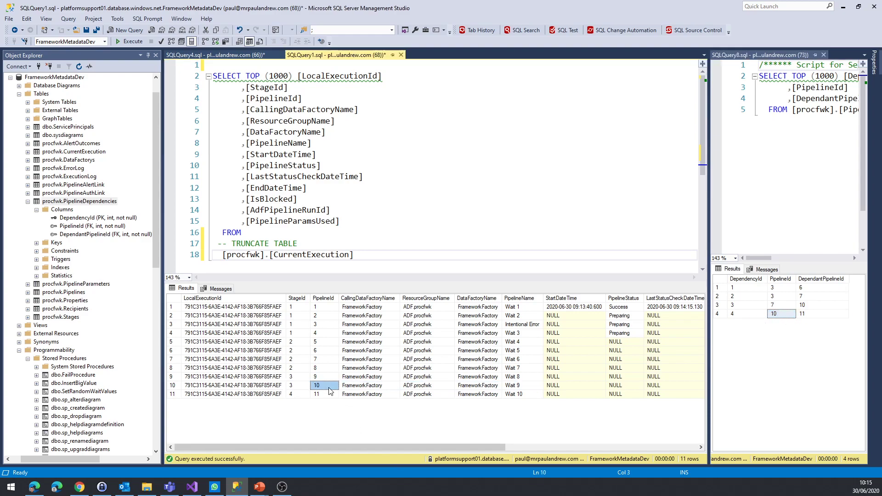
# - Walk through the dependency chain in the CurrentExecution results by selecting PipelineIds 3, 6, 10 and 11 in turn
pyautogui.click(324, 326)
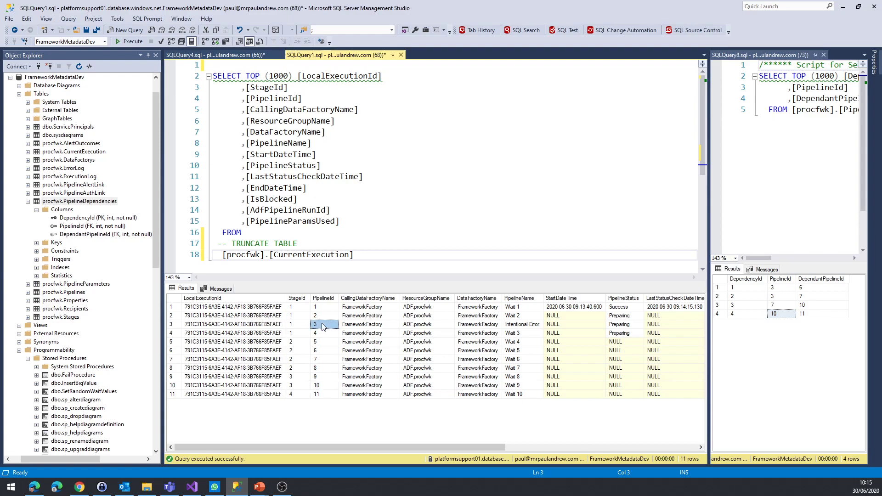
pyautogui.click(320, 351)
pyautogui.click(320, 387)
pyautogui.click(323, 394)
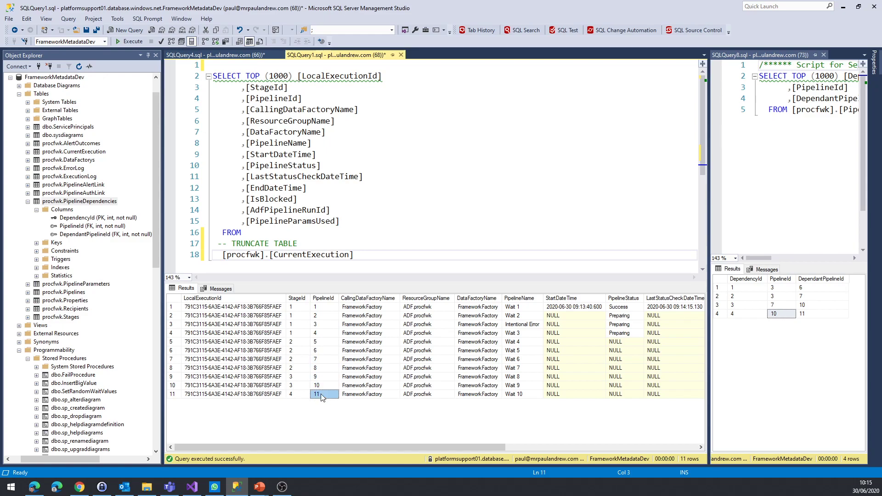
# - Rerun the CurrentExecution query several times, highlighting the Intentional Error row from PipelineName across to its status columns
pyautogui.click(381, 258)
pyautogui.press('F5')
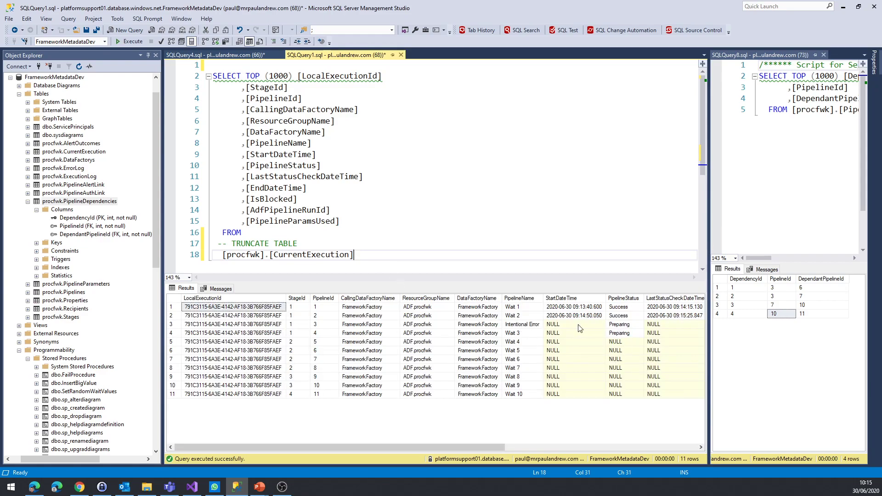
pyautogui.press('F5')
pyautogui.moveTo(535, 324); pyautogui.dragTo(623, 327)
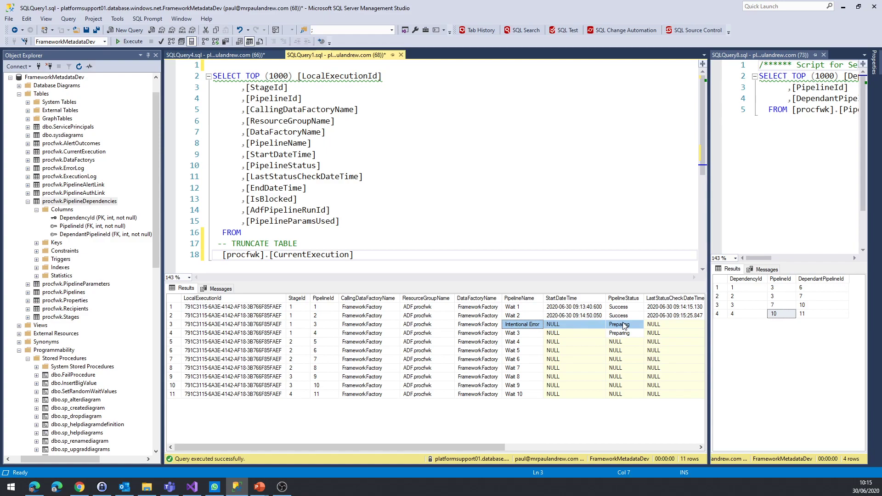
pyautogui.click(360, 254)
pyautogui.press('F5')
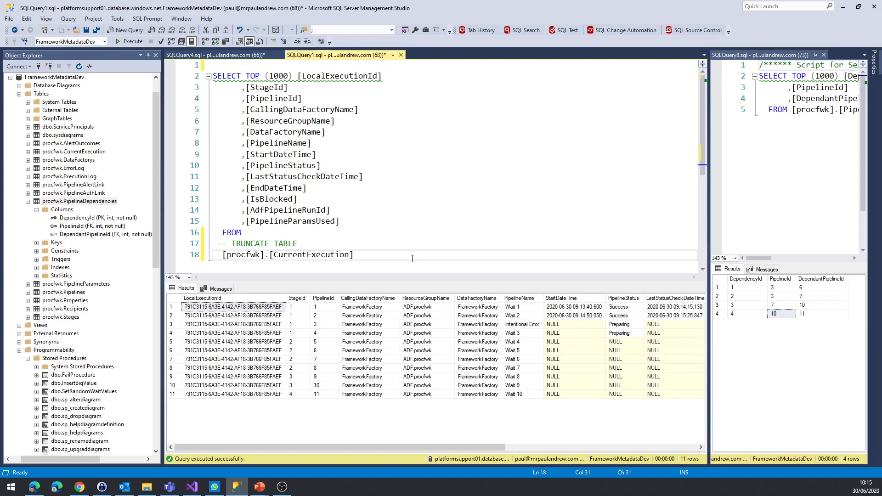
pyautogui.press('F5')
pyautogui.moveTo(521, 325); pyautogui.dragTo(652, 325)
# - Refresh the CurrentExecution results and narrow the Object Explorer pane to show more of the results columns
pyautogui.click(429, 254)
pyautogui.press('F5')
pyautogui.press('F5')
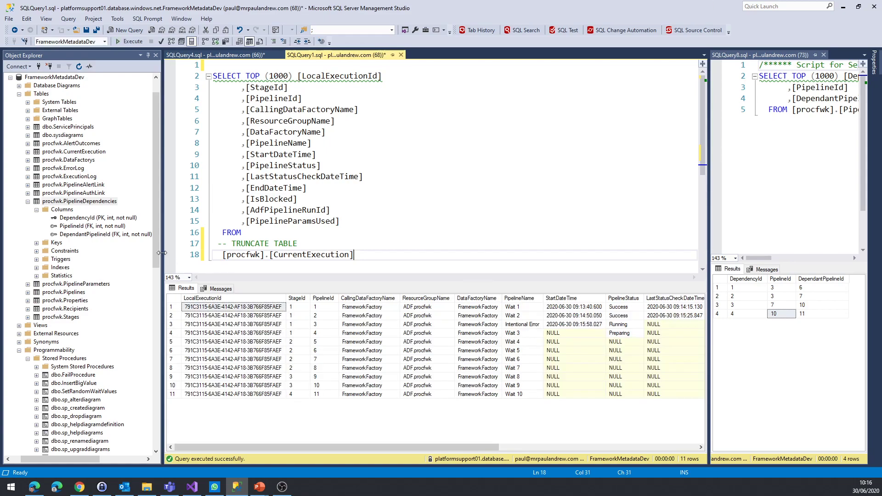
pyautogui.moveTo(164, 252); pyautogui.dragTo(147, 253)
pyautogui.click(358, 253)
pyautogui.press('F5')
pyautogui.press('F5')
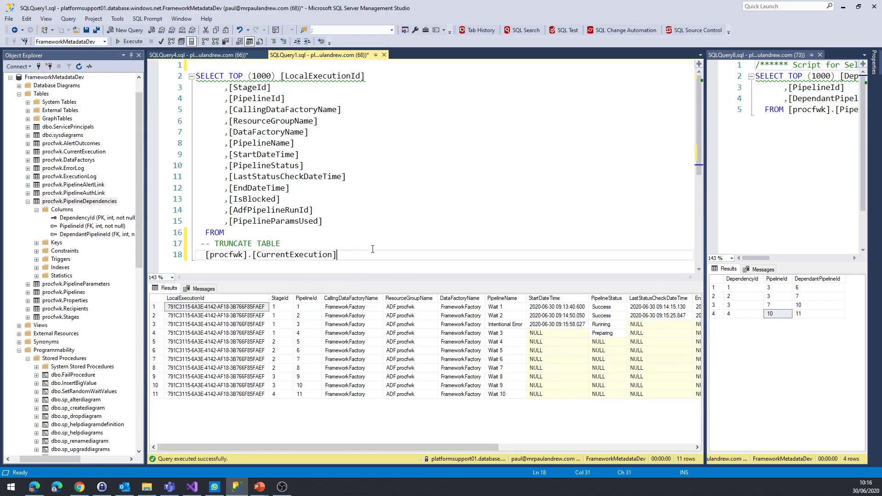
pyautogui.press('F5')
# - Rerun the CurrentExecution query repeatedly to check PipelineStatus for PipelineId 3
pyautogui.click(442, 245)
pyautogui.press('F5')
pyautogui.press('F5')
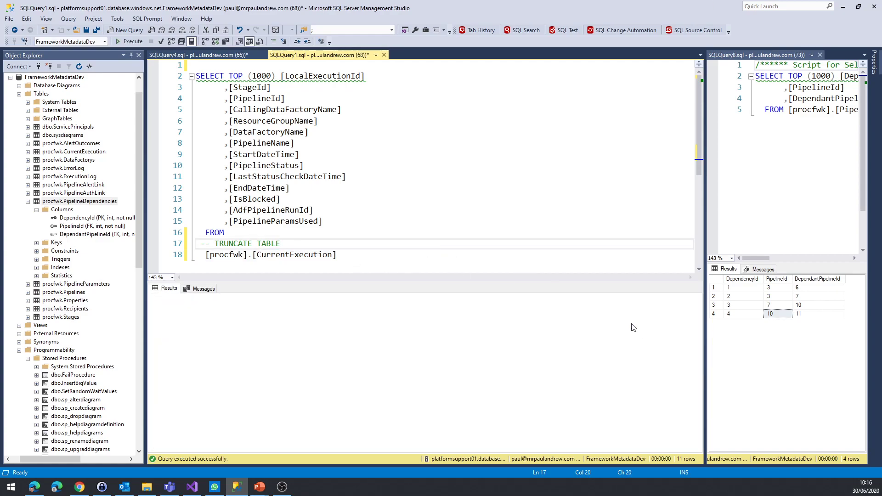
pyautogui.press('F5')
pyautogui.press('F5')
pyautogui.click(350, 252)
pyautogui.press('F5')
pyautogui.press('F5')
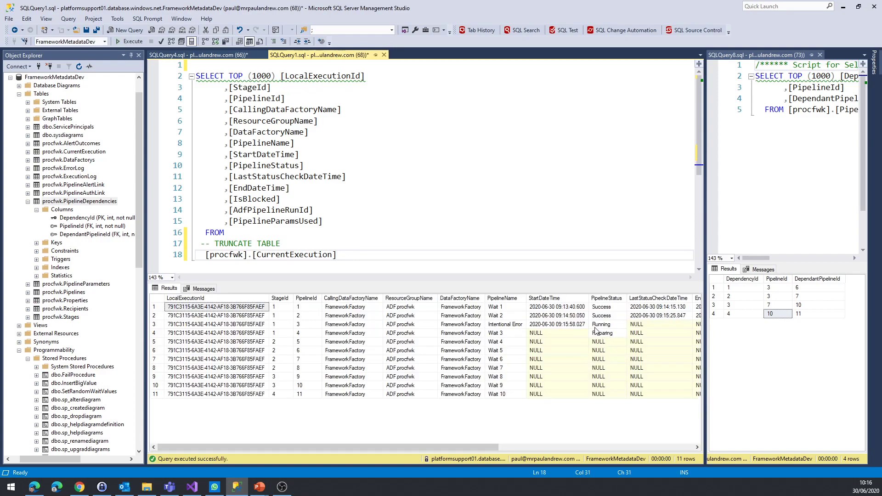
# - Select the Intentional Error row's pipeline name and keep refreshing the CurrentExecution results to monitor its execution
pyautogui.click(519, 325)
pyautogui.click(453, 256)
pyautogui.press('F5')
pyautogui.press('F5')
pyautogui.press('F5')
pyautogui.press('F5')
pyautogui.press('F5')
pyautogui.press('F5')
pyautogui.press('F5')
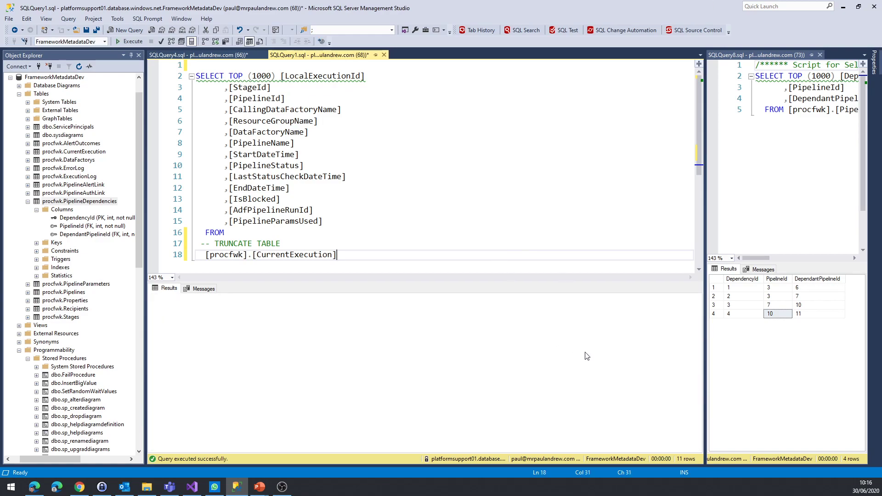
pyautogui.press('F5')
pyautogui.press('F5')
# - Highlight the Intentional Error row from StageId to StartDateTime, and select its PipelineStatus value
pyautogui.click(606, 326)
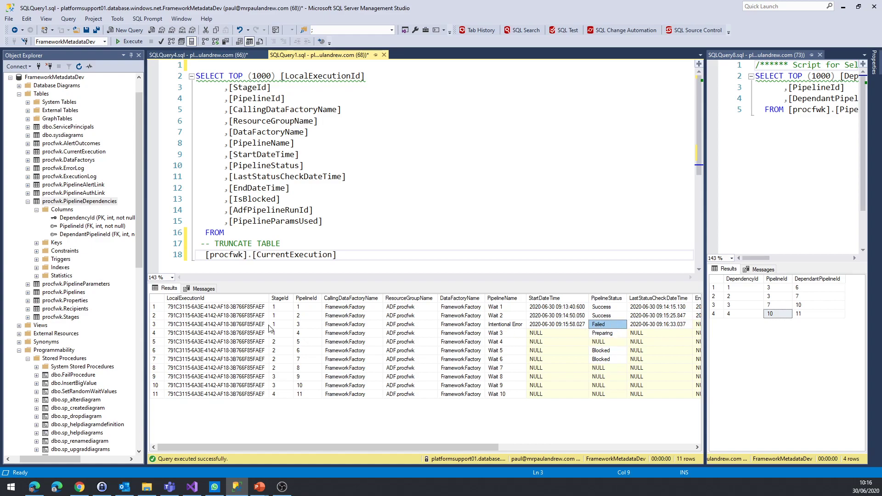
pyautogui.moveTo(286, 324); pyautogui.dragTo(574, 323)
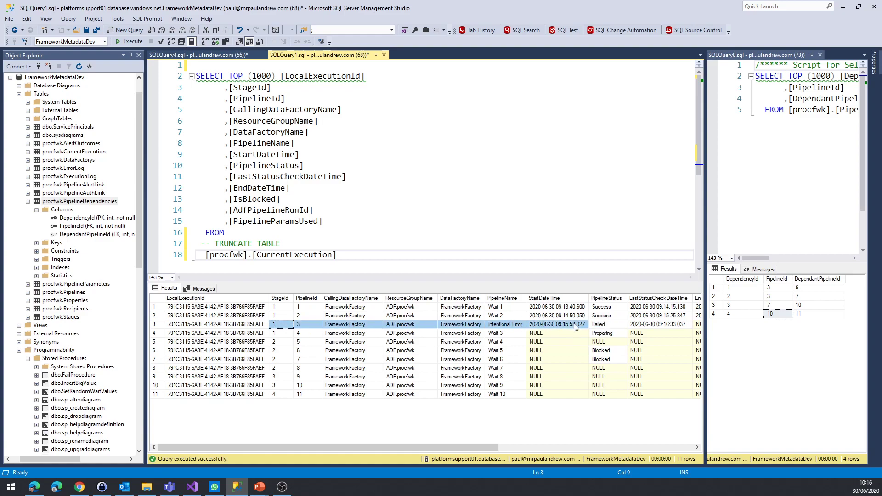
pyautogui.click(616, 324)
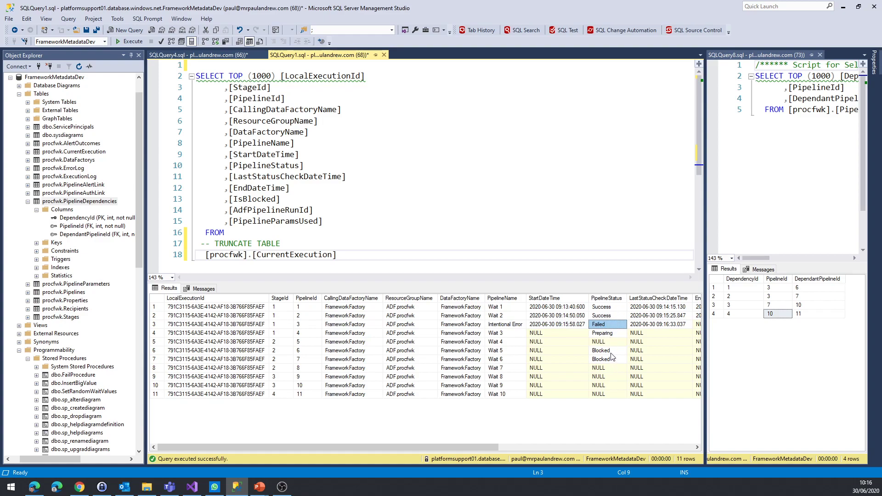
# - Highlight the stage 2 rows for PipelineIds 6 and 7, and compare their statuses with the PipelineDependencies results and Wait 4
pyautogui.moveTo(608, 363); pyautogui.dragTo(273, 359)
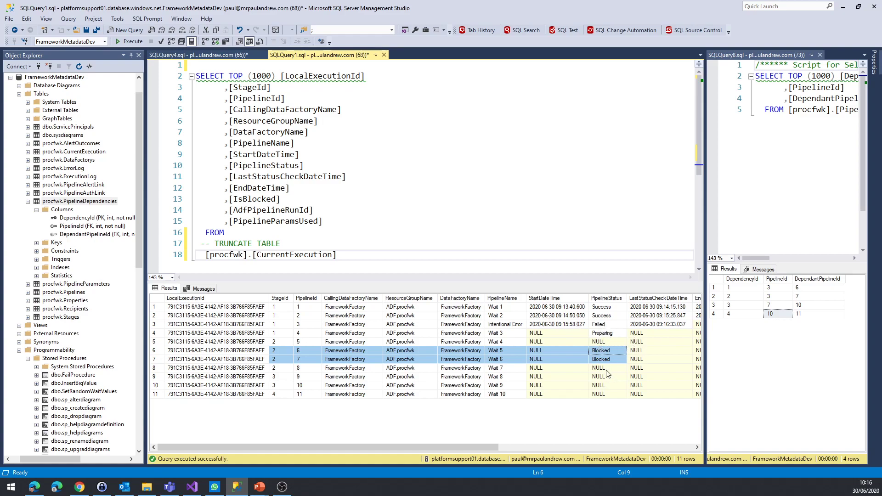
pyautogui.click(805, 296)
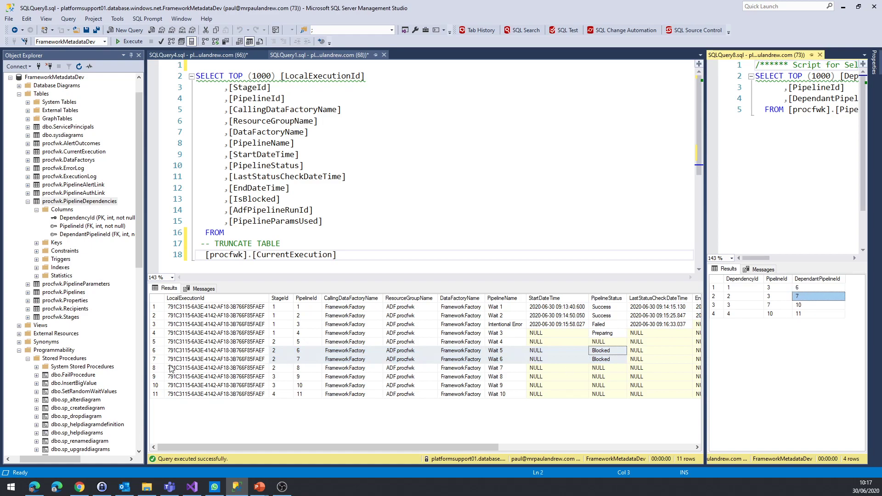
pyautogui.click(611, 351)
pyautogui.click(406, 258)
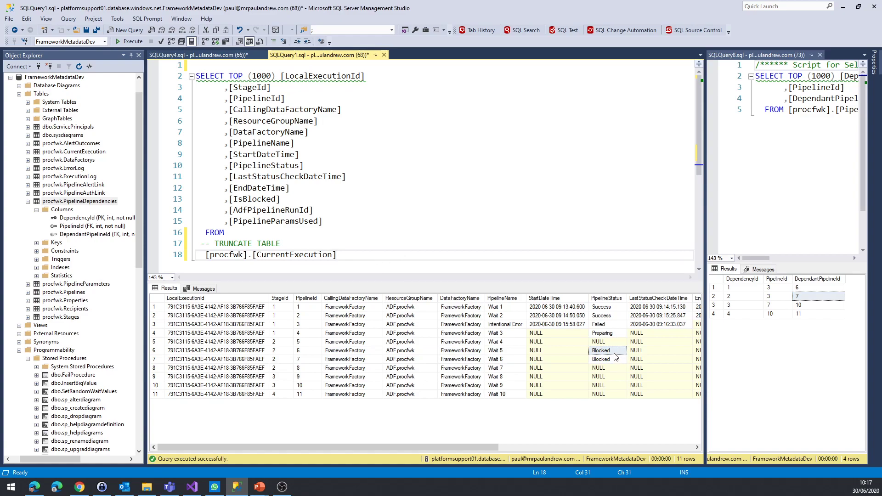
pyautogui.click(606, 361)
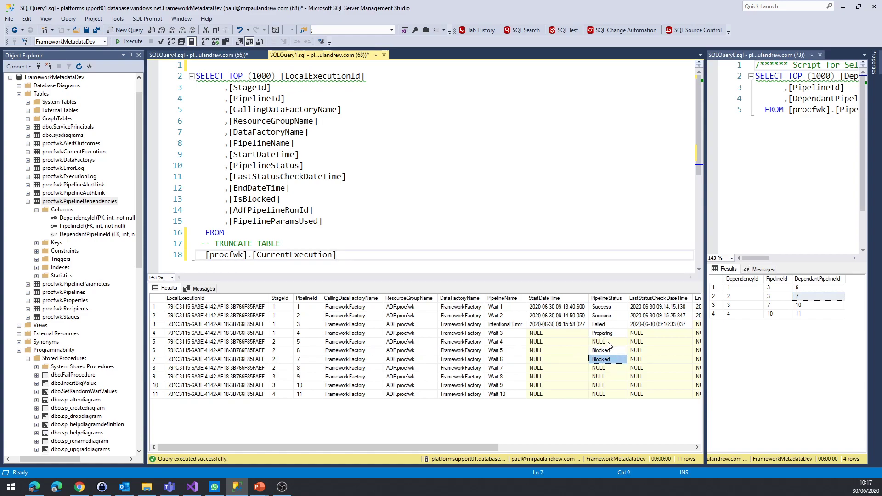
pyautogui.click(593, 343)
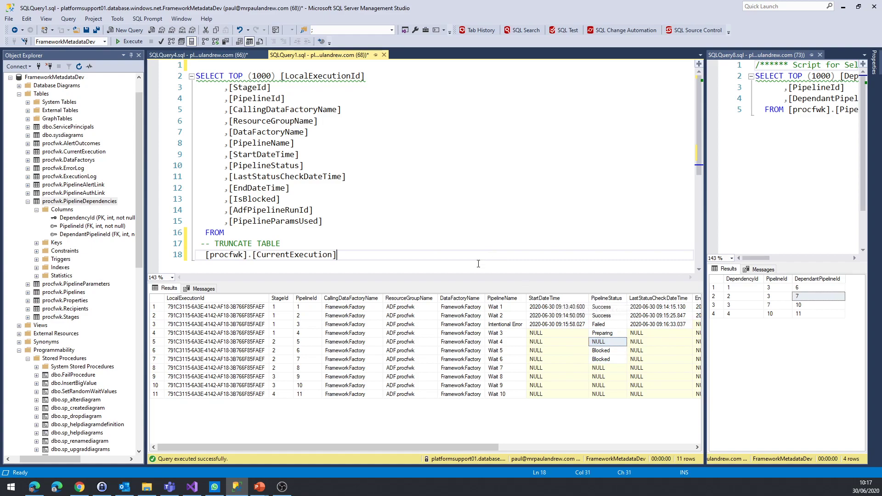
# - Rerun the CurrentExecution query and highlight all four stage 1 rows from StageId to PipelineStatus
pyautogui.click(485, 261)
pyautogui.press('F5')
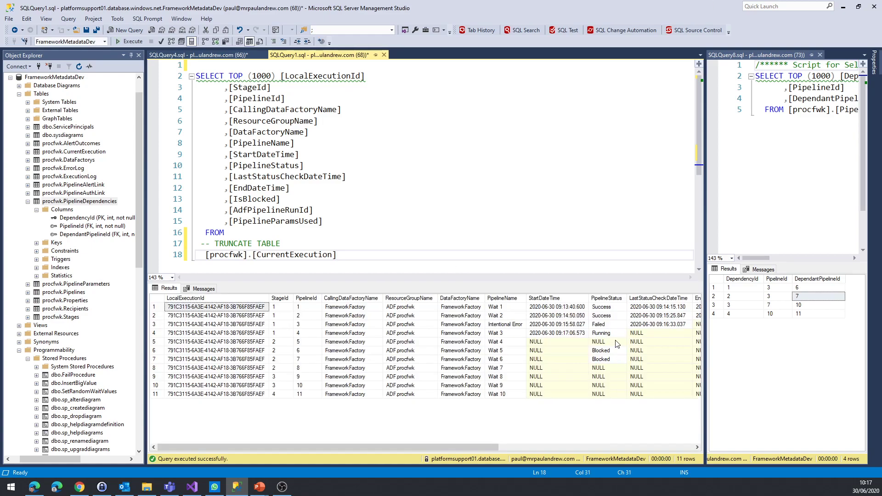
pyautogui.press('F5')
pyautogui.moveTo(278, 334); pyautogui.dragTo(617, 306)
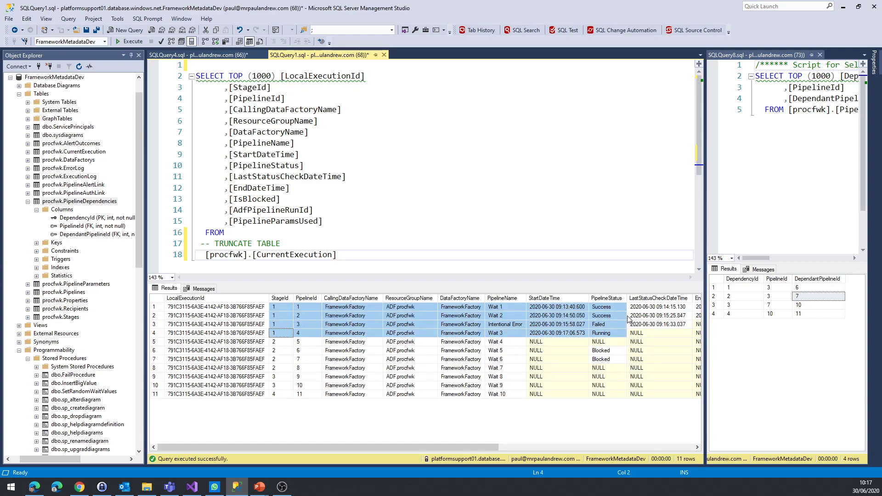
# - Refresh the CurrentExecution results, check Wait 3's PipelineStatus, and highlight the four stage 2 rows
pyautogui.click(385, 255)
pyautogui.press('F5')
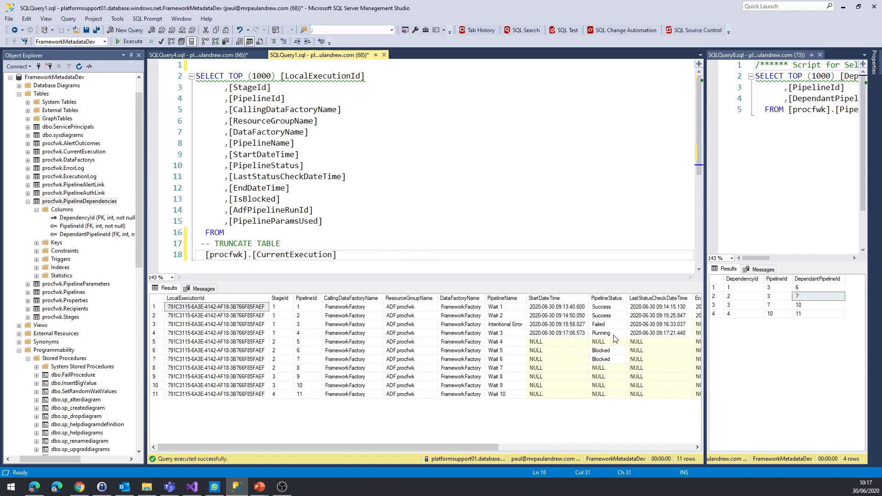
pyautogui.press('F5')
pyautogui.press('F5')
pyautogui.click(610, 335)
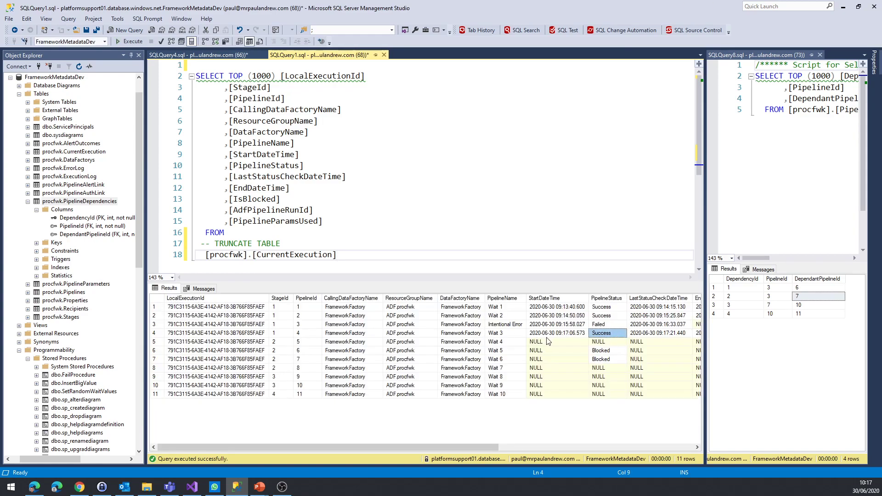
pyautogui.moveTo(281, 343); pyautogui.dragTo(604, 374)
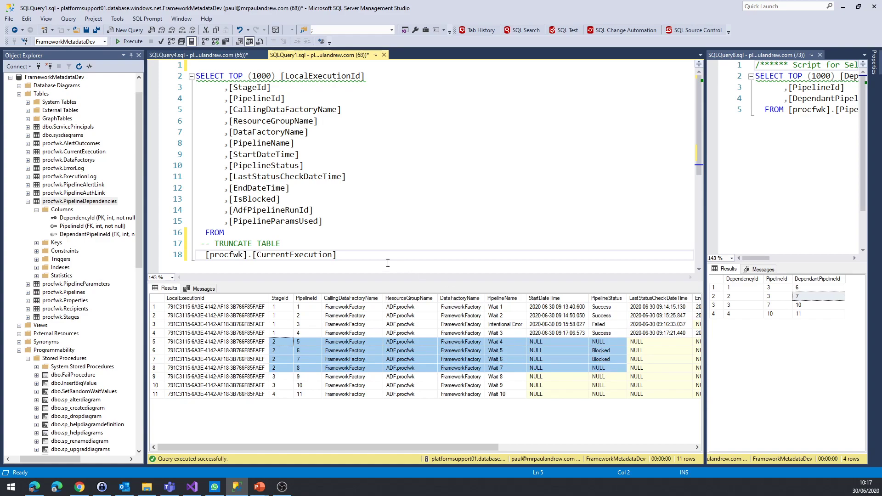
pyautogui.click(466, 370)
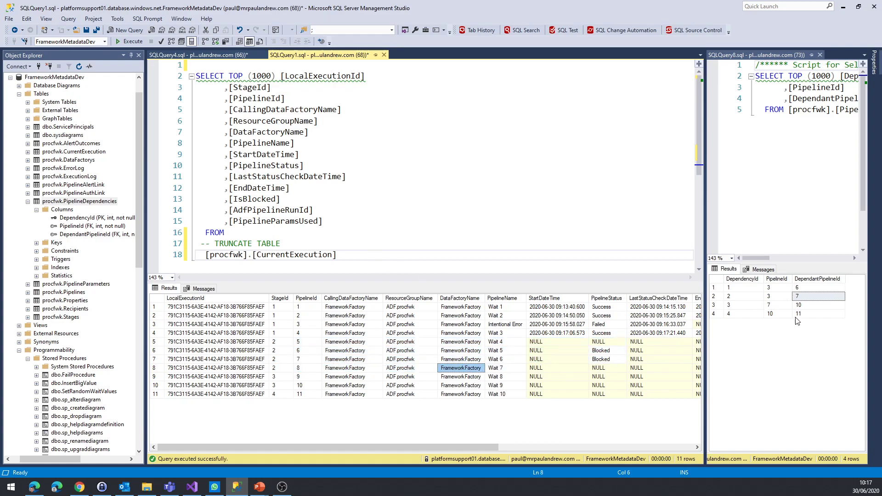
# - Rerun the CurrentExecution query repeatedly to monitor the start of the stage 2 pipelines
pyautogui.click(365, 251)
pyautogui.press('F5')
pyautogui.press('F5')
pyautogui.press('F5')
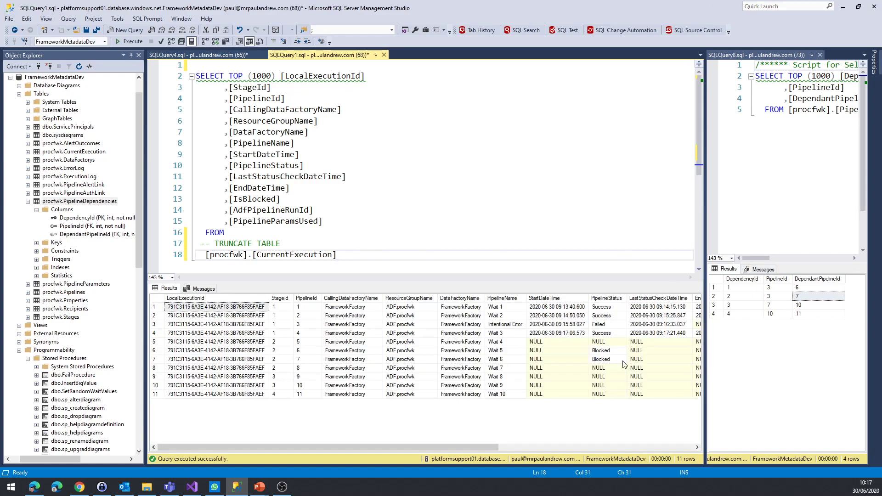
pyautogui.press('F5')
pyautogui.press('F5')
pyautogui.press('F5')
pyautogui.press('F5')
pyautogui.press('F5')
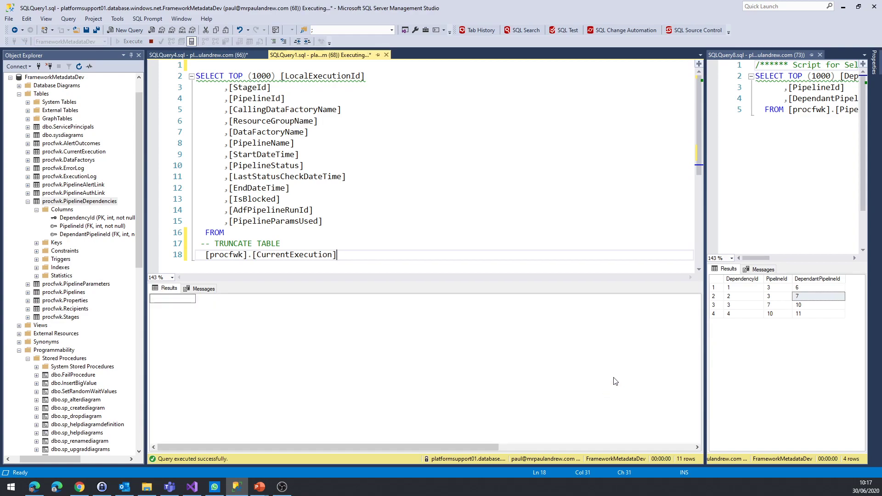
pyautogui.press('F5')
pyautogui.press('F5')
pyautogui.press('F5')
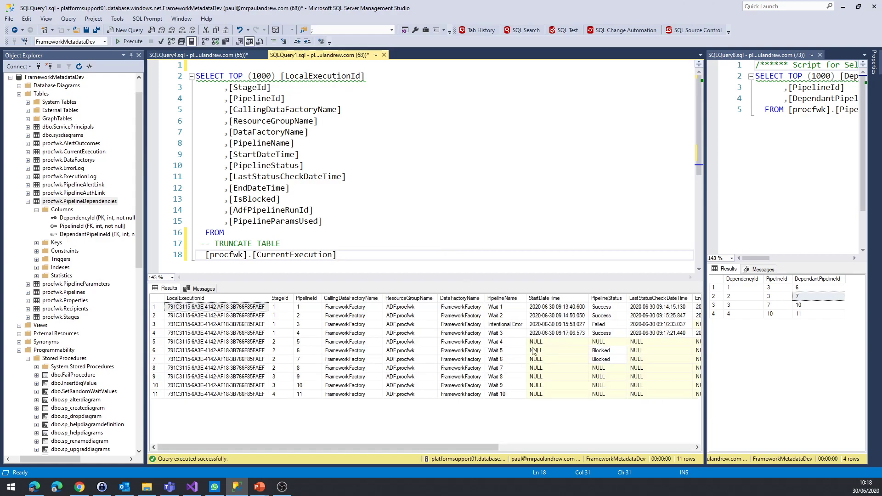
# - Highlight the StageId values of the stage 2 rows and refresh the CurrentExecution results to check their PipelineStatus values
pyautogui.moveTo(286, 342); pyautogui.dragTo(286, 368)
pyautogui.press('F5')
pyautogui.press('F5')
pyautogui.press('F5')
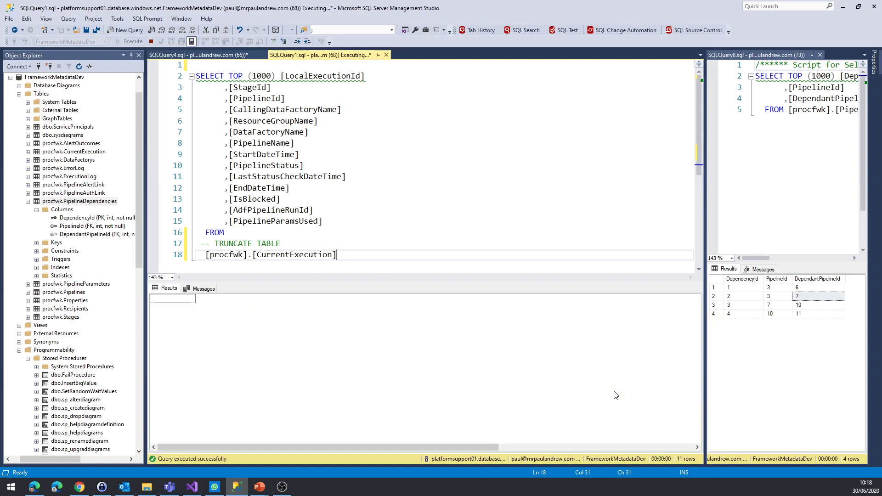
pyautogui.press('F5')
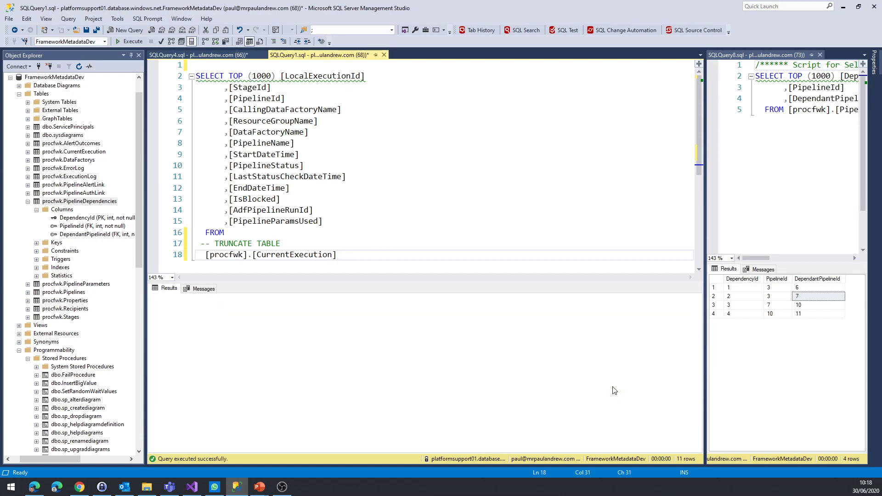
pyautogui.press('F5')
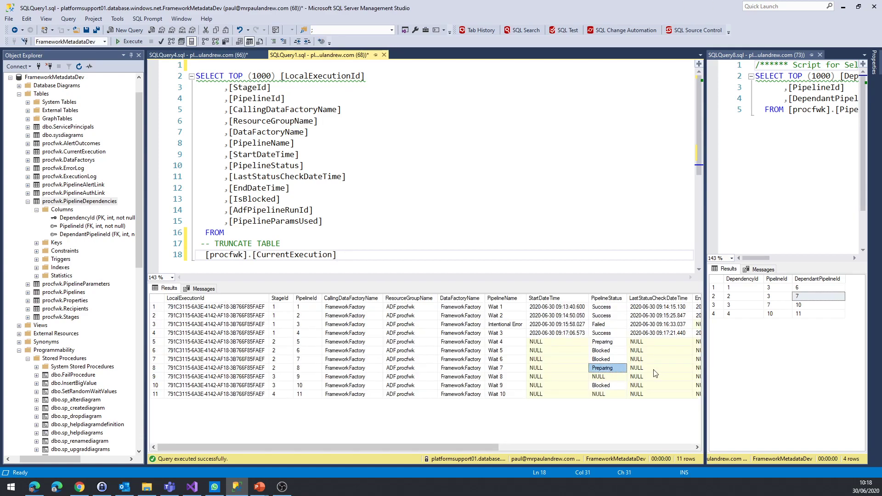
pyautogui.press('F5')
pyautogui.press('F5')
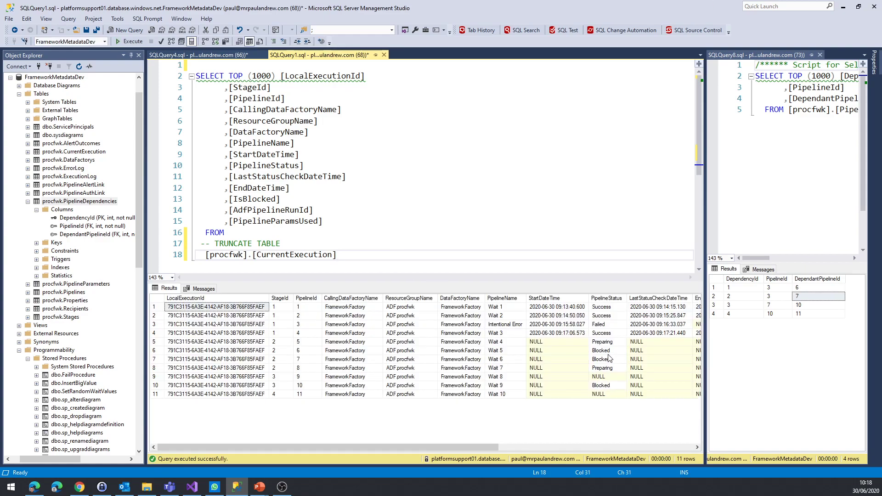
# - Highlight the Wait 5 and Wait 6 rows, and compare their PipelineStatus values with that of Intentional Error
pyautogui.moveTo(606, 351); pyautogui.dragTo(280, 359)
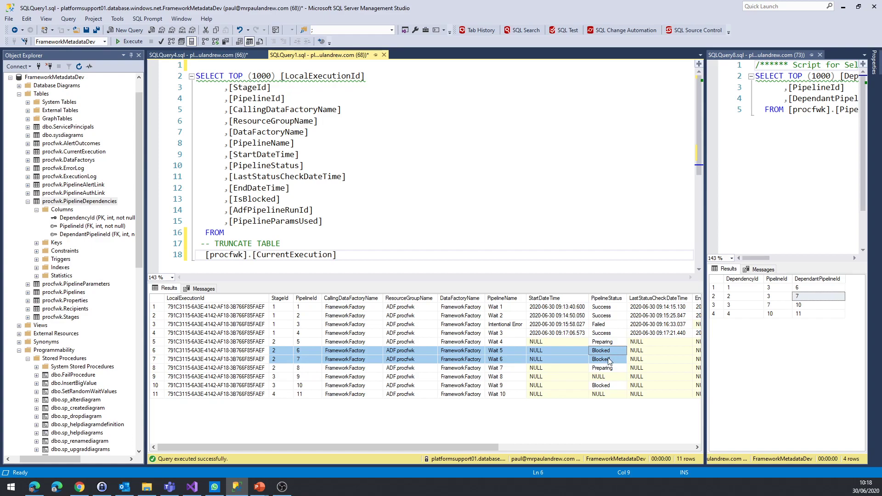
pyautogui.click(609, 324)
pyautogui.moveTo(607, 351); pyautogui.dragTo(607, 360)
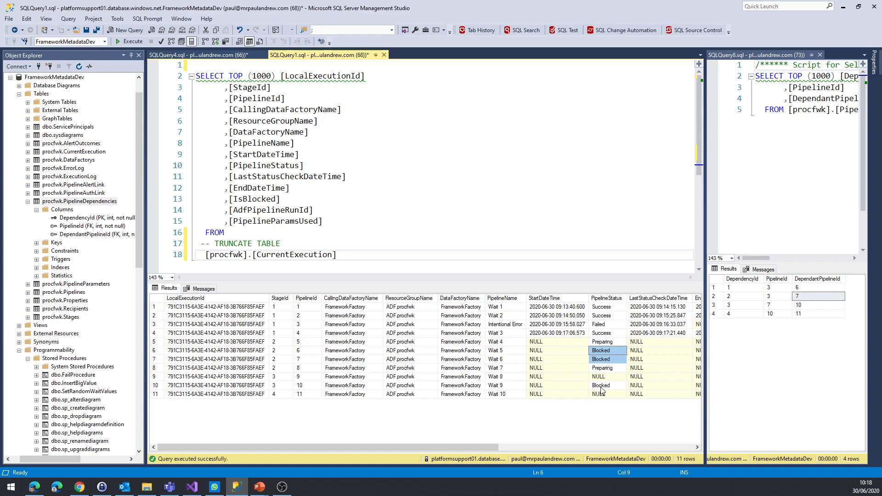
# - Highlight the stage 3 rows, narrow the selection to Wait 9, and highlight the stage 2 rows from StageId to PipelineStatus for comparison
pyautogui.moveTo(274, 389); pyautogui.dragTo(598, 376)
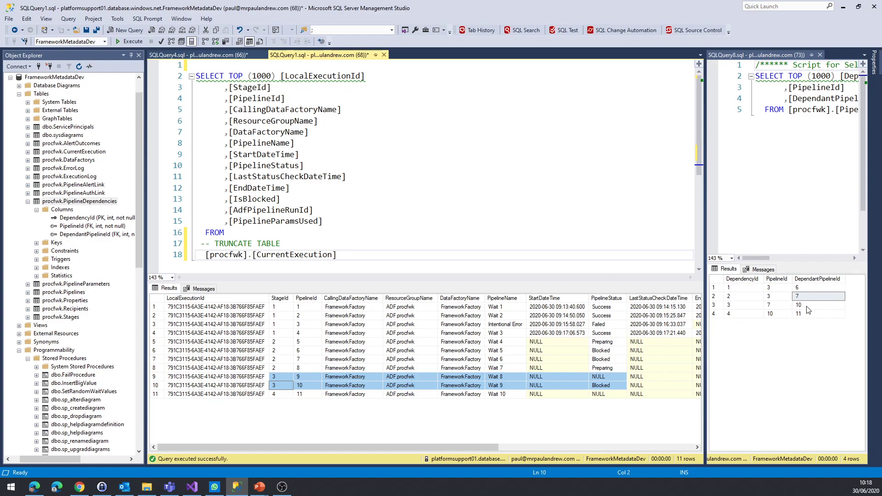
pyautogui.click(279, 385)
pyautogui.keyDown('shift'); pyautogui.click(607, 386); pyautogui.keyUp('shift')
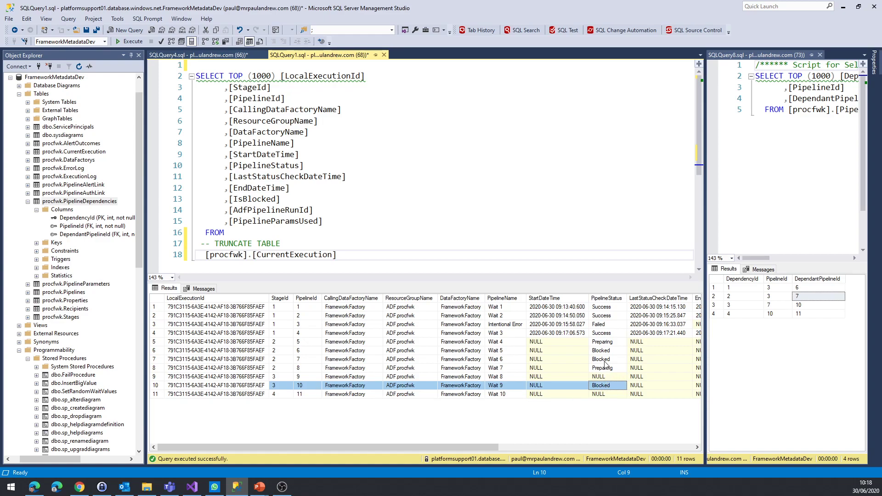
pyautogui.moveTo(607, 369); pyautogui.dragTo(609, 344)
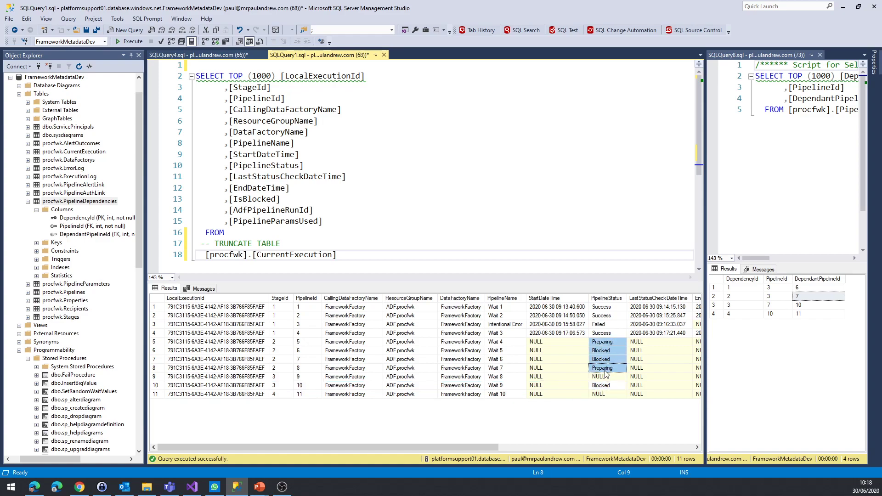
pyautogui.moveTo(282, 342); pyautogui.dragTo(592, 367)
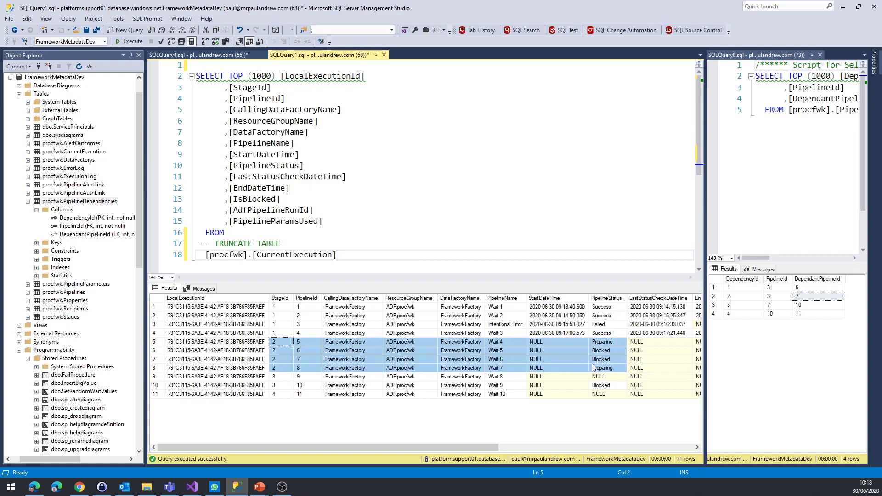
# - Rerun the CurrentExecution query repeatedly and highlight the Wait 4 and Wait 7 PipelineStatus values to track stage 2 progress
pyautogui.click(376, 267)
pyautogui.press('F5')
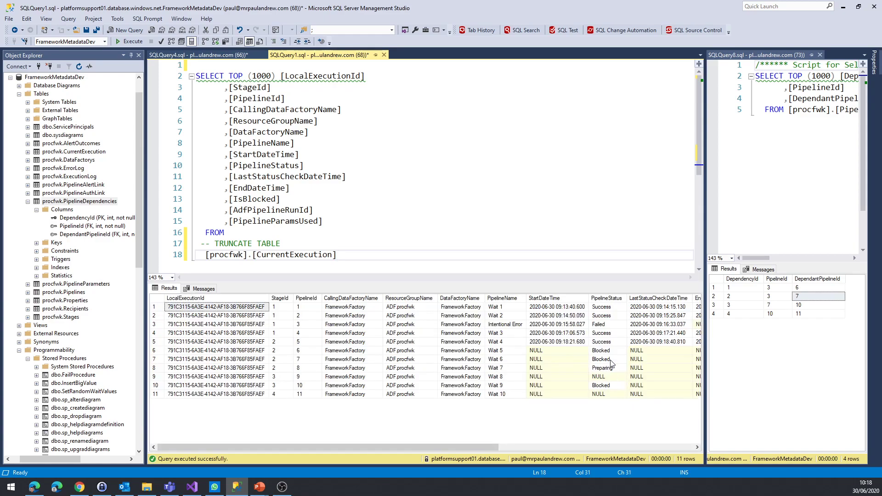
pyautogui.moveTo(606, 344); pyautogui.dragTo(568, 342)
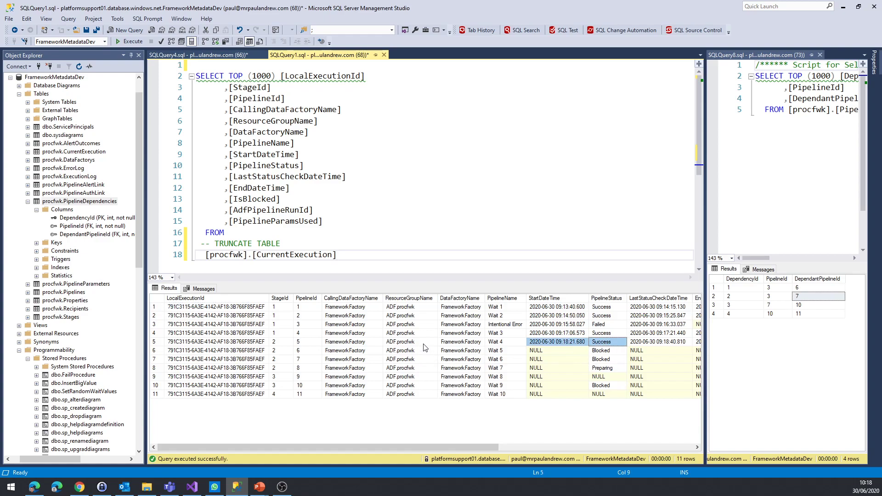
pyautogui.click(494, 345)
pyautogui.press('F5')
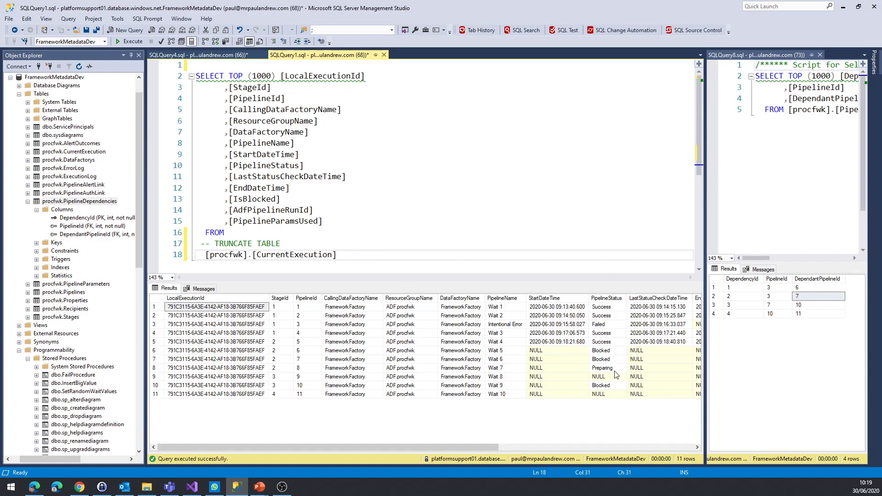
pyautogui.click(613, 370)
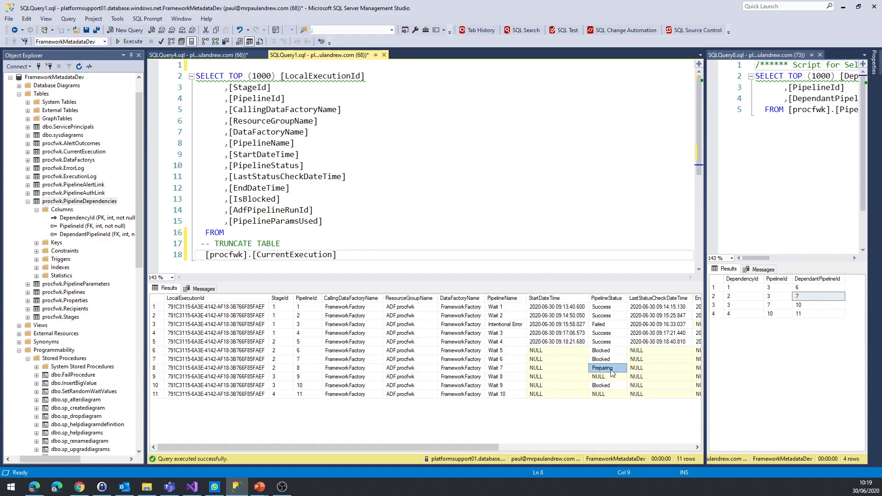
pyautogui.click(402, 255)
pyautogui.press('F5')
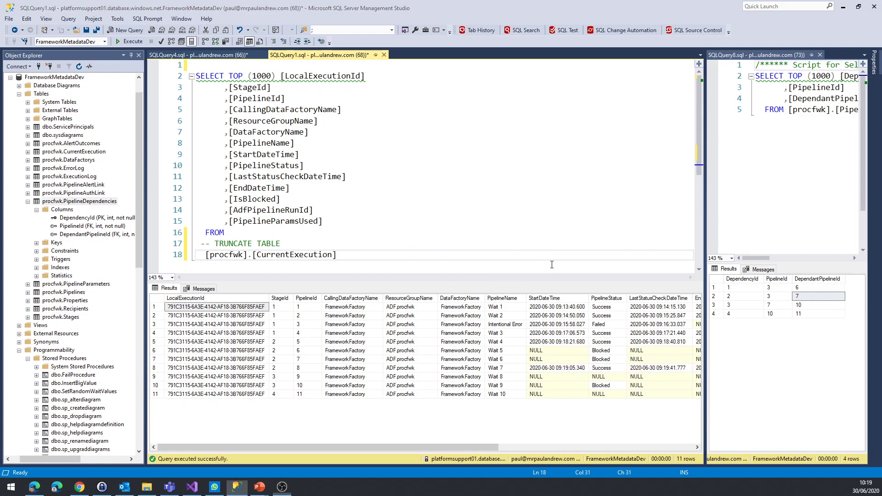
# - Highlight the stage 2 rows from StageId to PipelineStatus and rerun the CurrentExecution query several times to watch for further status changes
pyautogui.moveTo(607, 342); pyautogui.dragTo(283, 373)
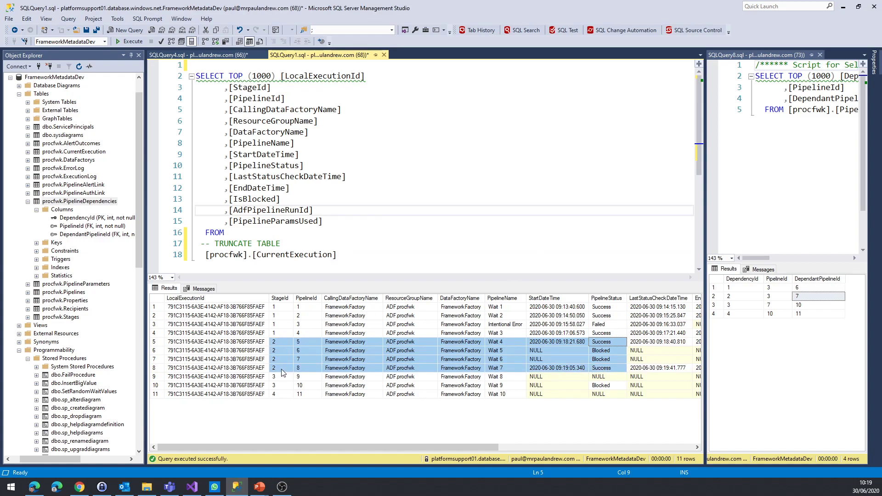
pyautogui.click(609, 340)
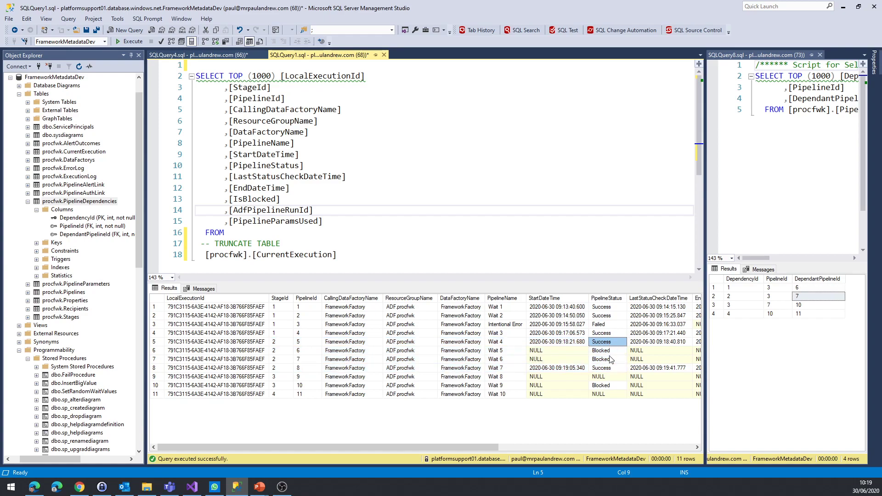
pyautogui.click(523, 272)
pyautogui.press('F5')
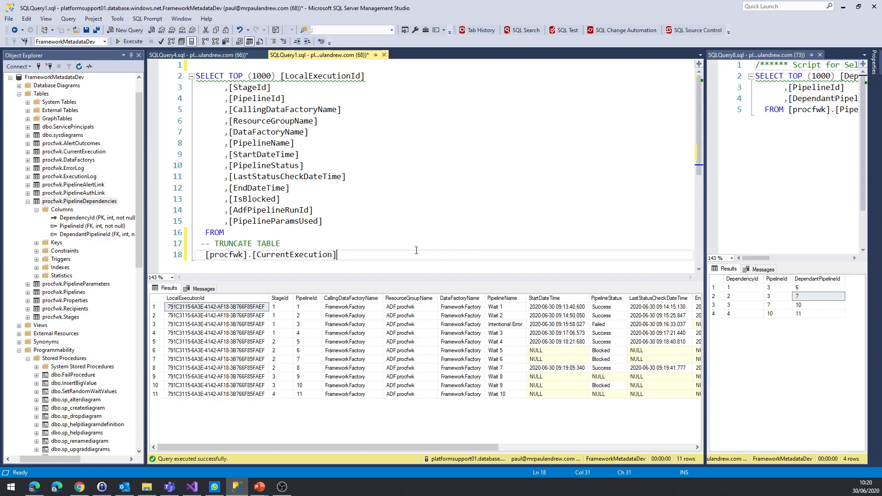
pyautogui.press('F5')
pyautogui.press('F5')
# - Compare the Wait 9 and Wait 10 PipelineStatus values with the PipelineDependencies row linking PipelineId 10 to DependantPipelineId 11
pyautogui.click(603, 396)
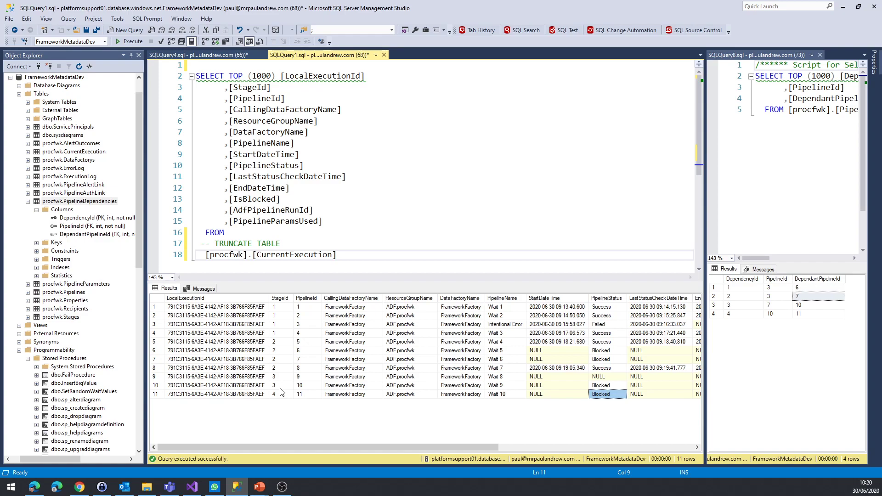
pyautogui.moveTo(279, 388); pyautogui.dragTo(565, 386)
pyautogui.click(611, 394)
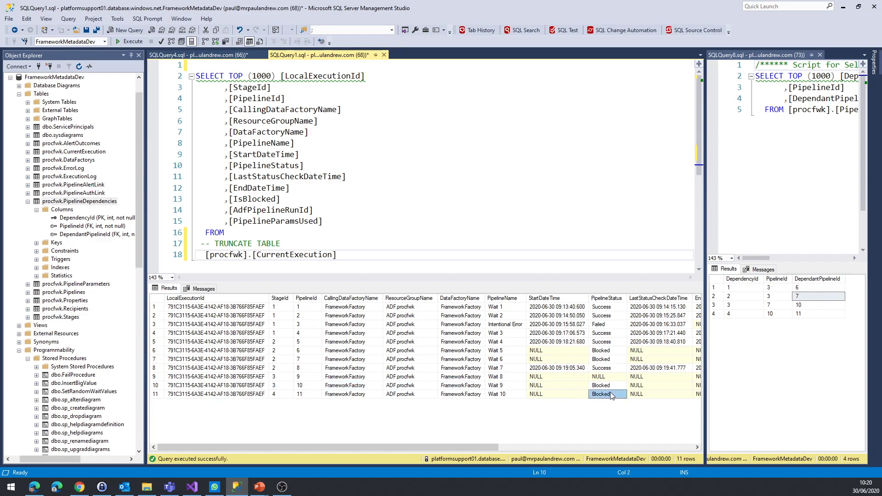
pyautogui.click(809, 313)
pyautogui.click(778, 314)
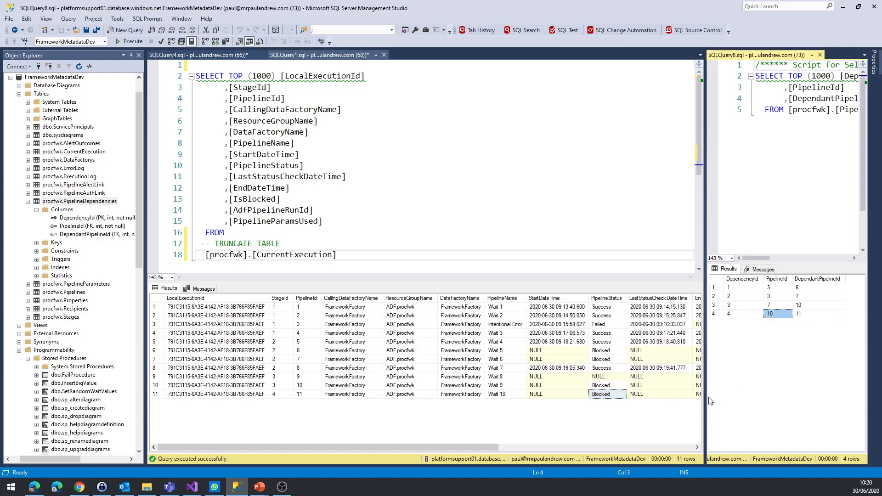
pyautogui.click(600, 387)
pyautogui.moveTo(307, 386); pyautogui.dragTo(611, 393)
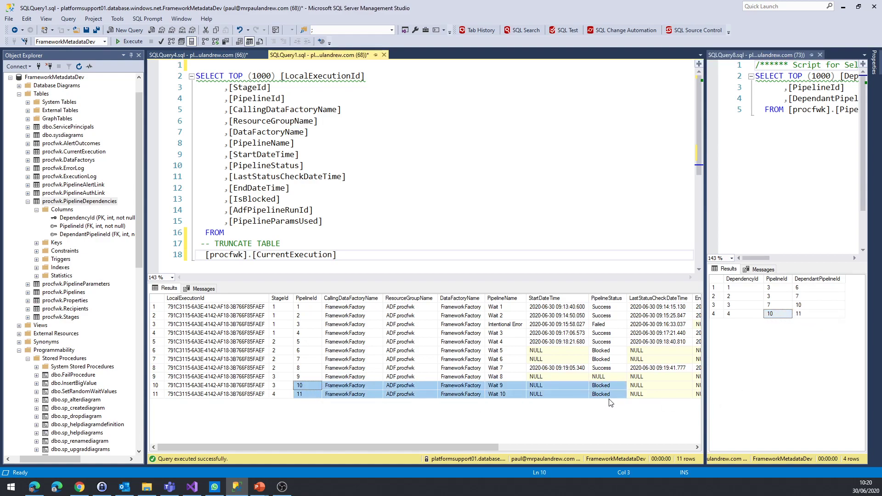
pyautogui.click(610, 395)
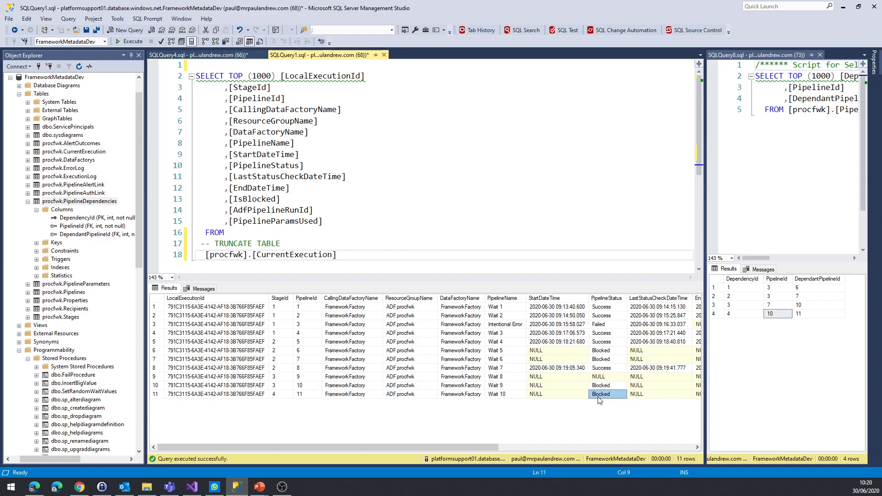
# - Highlight the Wait 8 row from PipelineId to PipelineStatus
pyautogui.click(600, 377)
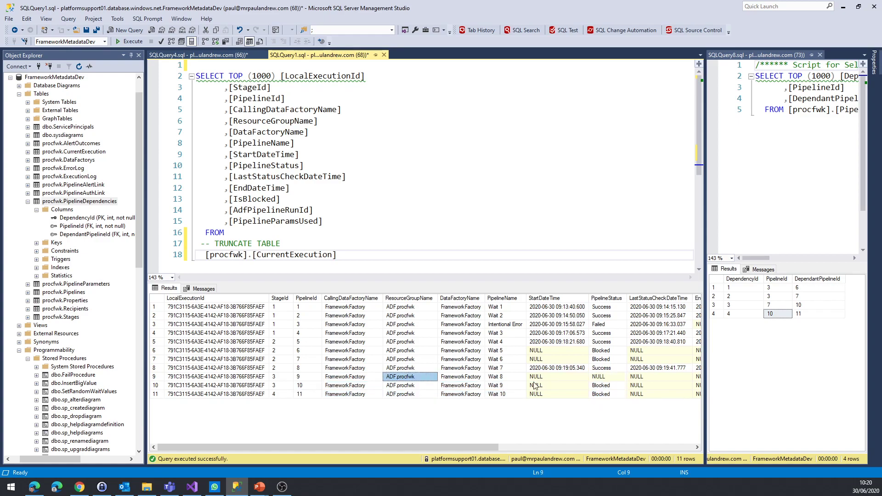
pyautogui.keyDown('shift'); pyautogui.click(452, 377); pyautogui.keyUp('shift')
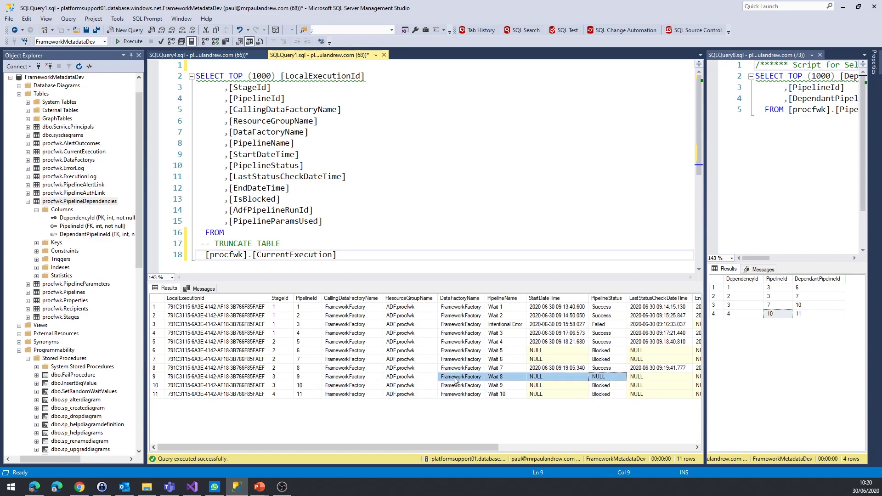
pyautogui.click(288, 377)
pyautogui.moveTo(316, 377); pyautogui.dragTo(604, 380)
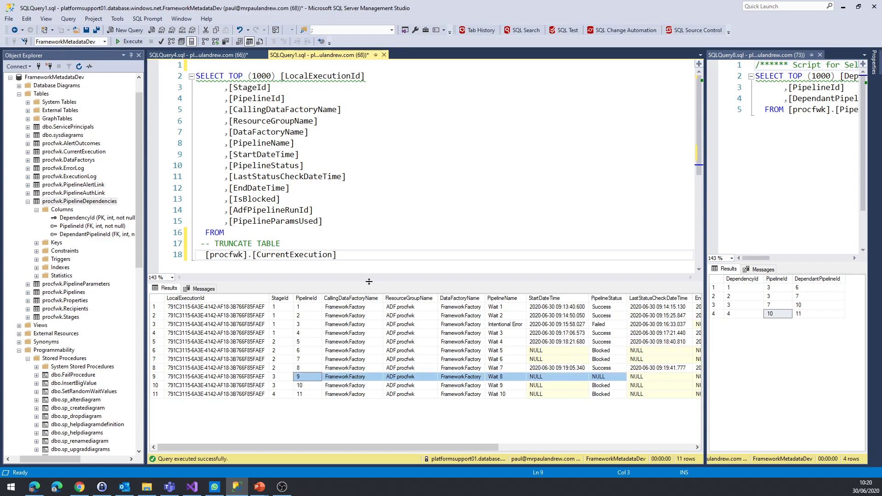
# - Rerun the CurrentExecution query several times and highlight the StartDateTime and PipelineStatus of Wait 8
pyautogui.click(383, 255)
pyautogui.press('F5')
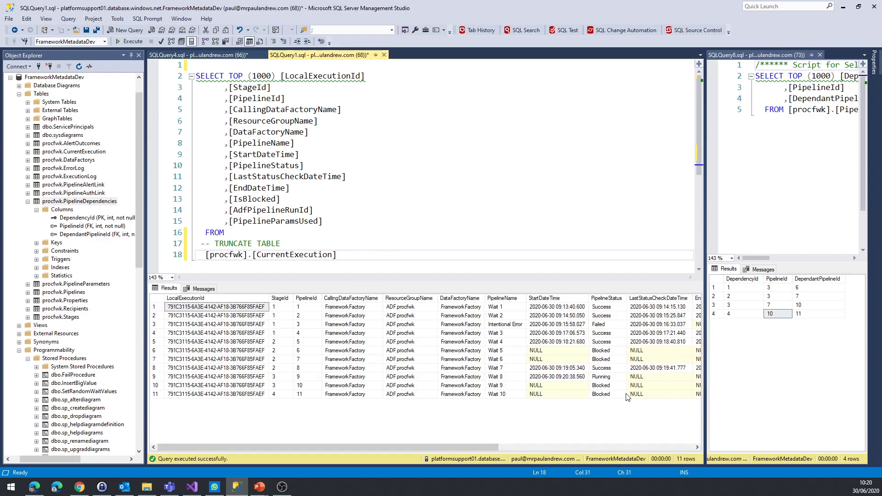
pyautogui.moveTo(610, 378); pyautogui.dragTo(548, 377)
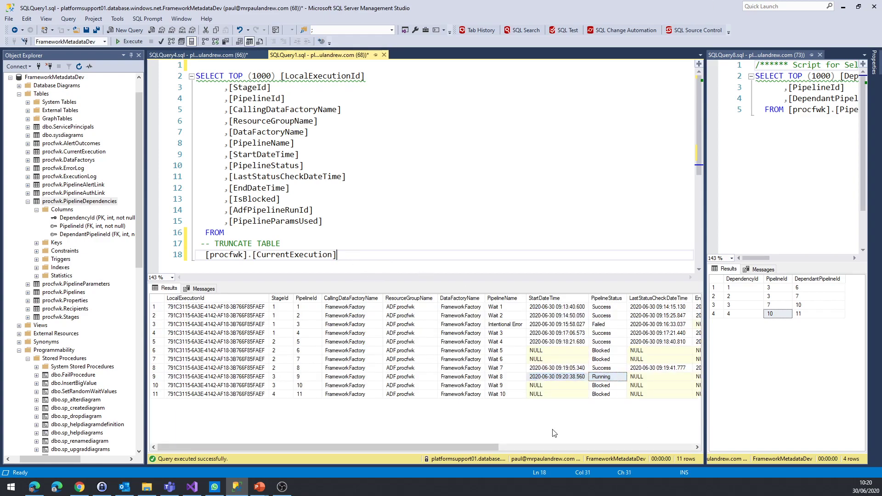
pyautogui.press('F5')
pyautogui.press('F5')
pyautogui.press('F5')
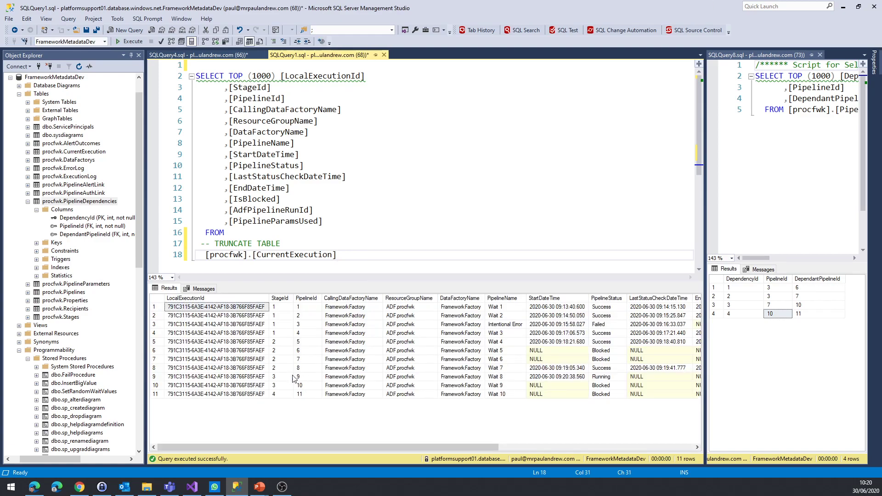
# - Highlight the stage 3 rows and keep refreshing the CurrentExecution results to check Wait 8's PipelineStatus and LastStatusCheckDateTime
pyautogui.moveTo(286, 386); pyautogui.dragTo(627, 382)
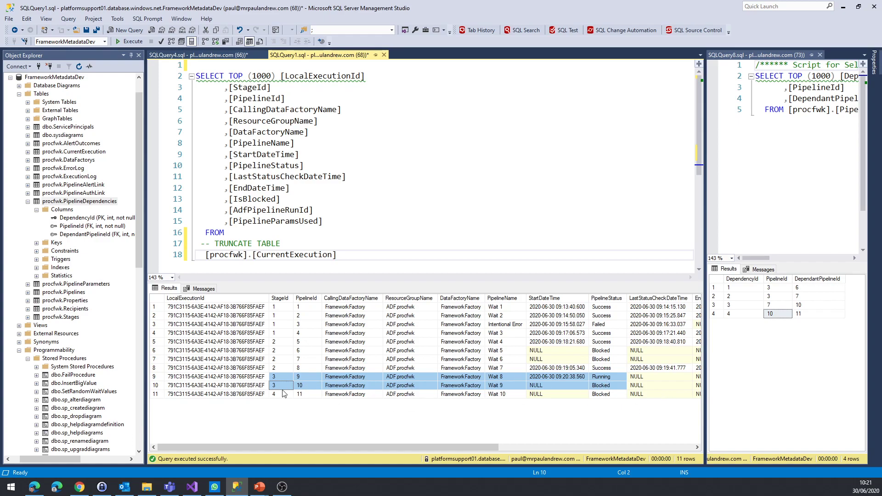
pyautogui.click(391, 269)
pyautogui.press('F5')
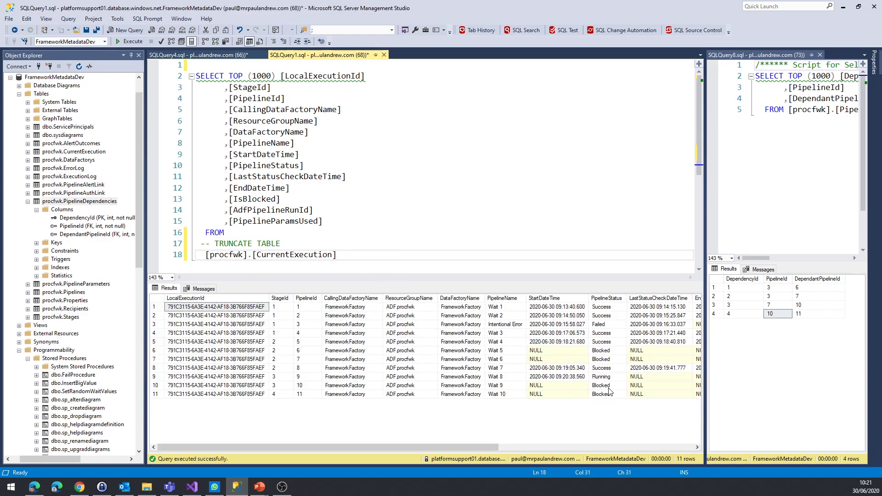
pyautogui.press('F5')
pyautogui.click(607, 379)
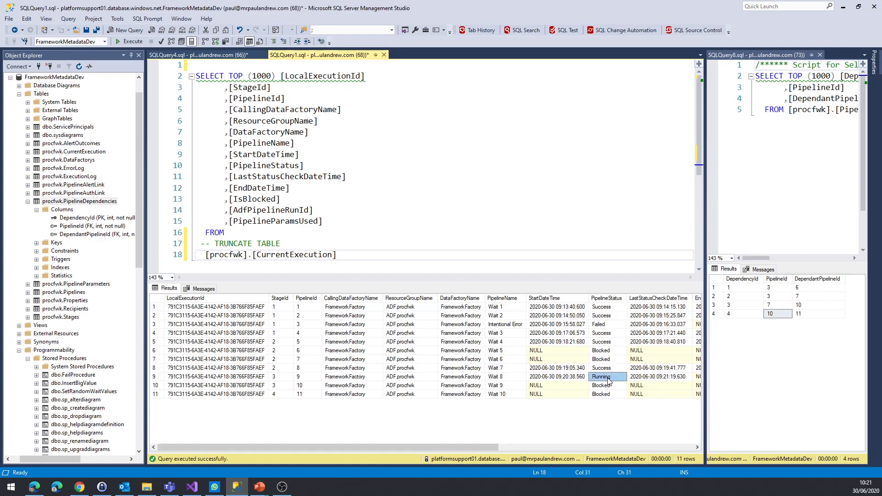
pyautogui.click(659, 378)
pyautogui.click(381, 253)
pyautogui.press('F5')
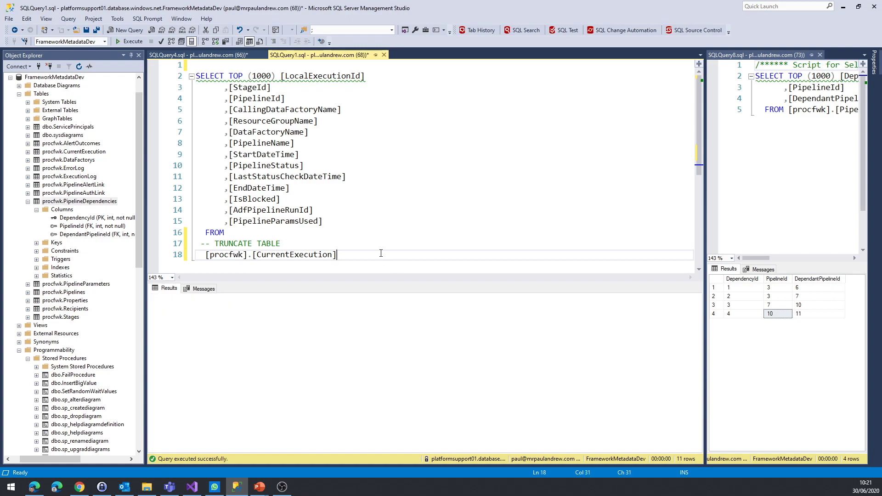
pyautogui.press('F5')
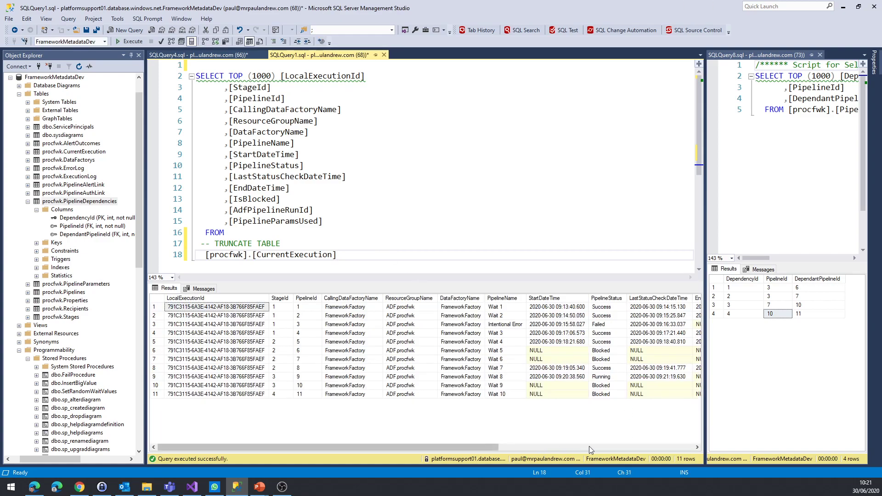
# - Widen the CurrentExecution query pane to reveal the EndDateTime column and rerun the query several times
pyautogui.moveTo(707, 402); pyautogui.dragTo(757, 402)
pyautogui.click(356, 254)
pyautogui.press('F5')
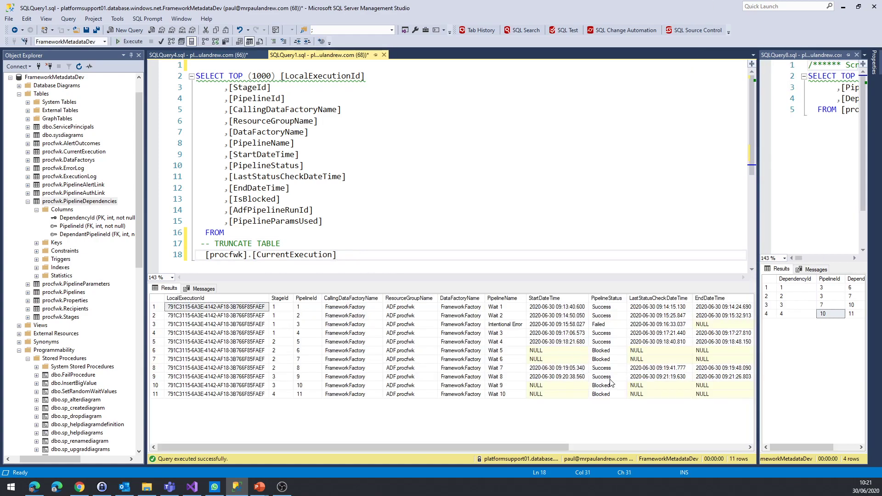
pyautogui.press('F5')
pyautogui.press('F5')
# - Trace the dependency chain from Intentional Error through Wait 5, Wait 6, Wait 9 and Wait 10, and refresh the CurrentExecution results
pyautogui.click(605, 325)
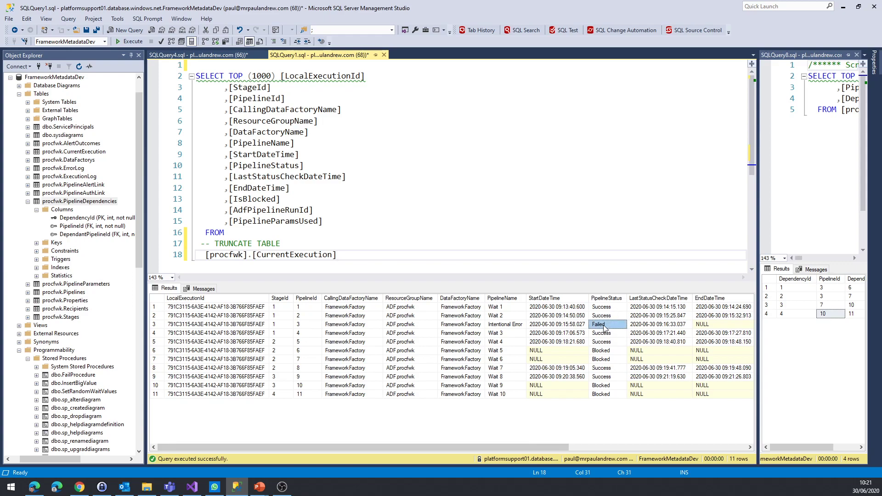
pyautogui.moveTo(276, 307); pyautogui.dragTo(277, 356)
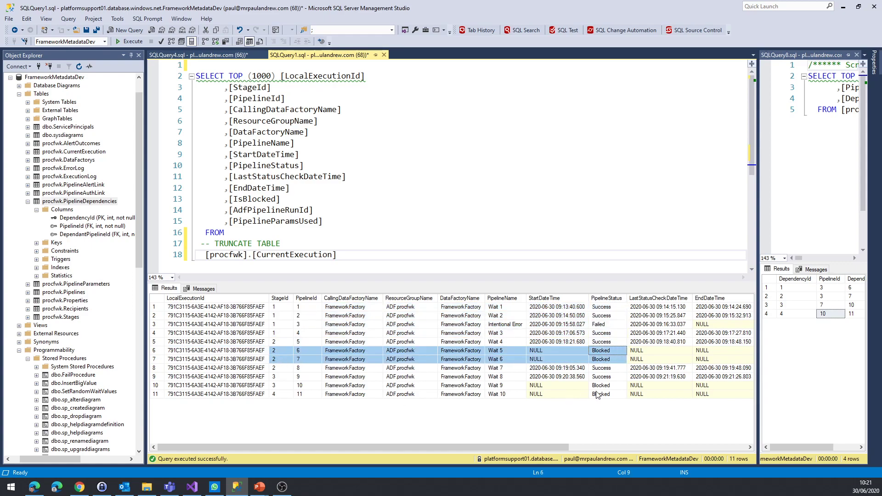
pyautogui.moveTo(608, 387); pyautogui.dragTo(285, 390)
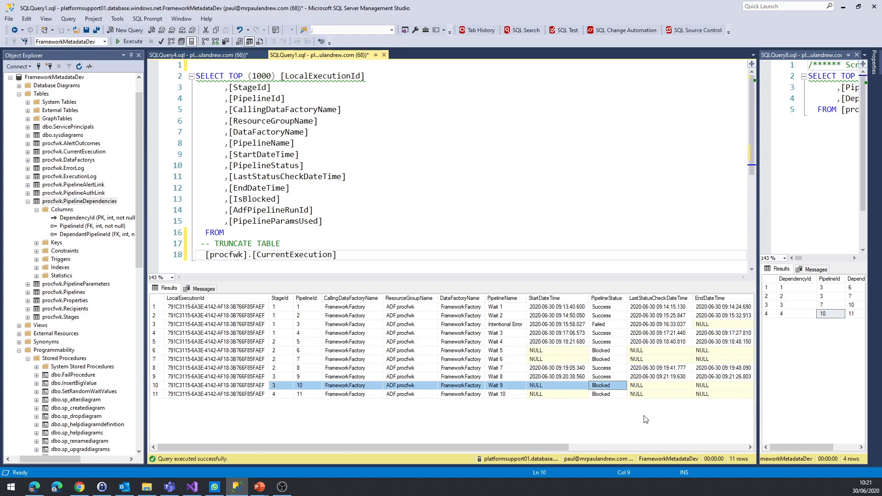
pyautogui.moveTo(607, 394); pyautogui.dragTo(284, 394)
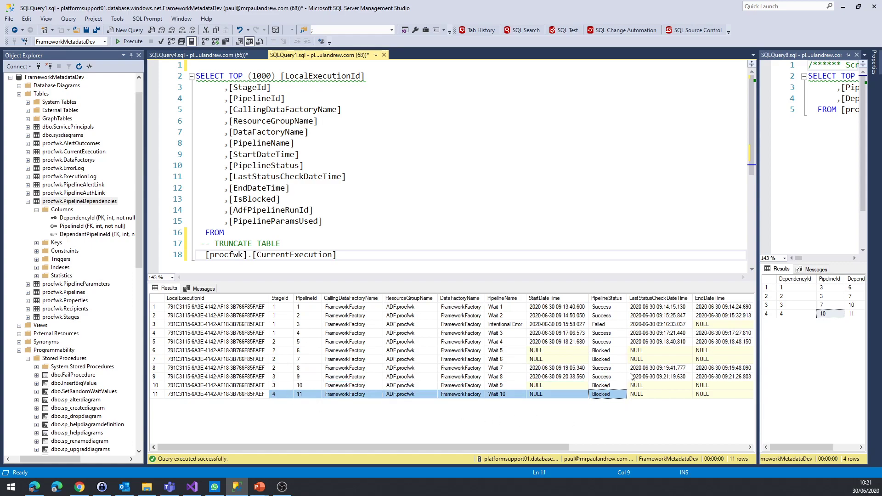
pyautogui.click(606, 376)
pyautogui.click(606, 367)
pyautogui.click(607, 385)
pyautogui.click(406, 260)
pyautogui.press('F5')
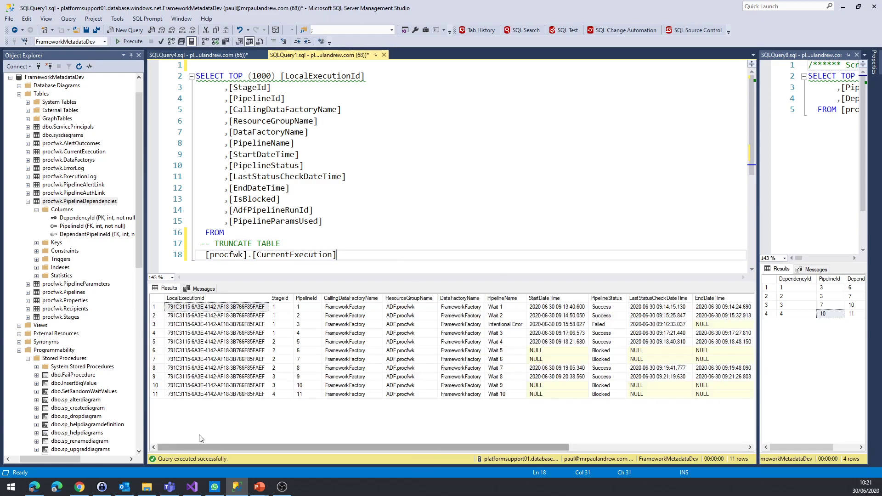
# - Switch to Azure Data Factory in the browser, enlarge the 02-Parent run output area, and refresh it repeatedly to check activity statuses
pyautogui.click(35, 489)
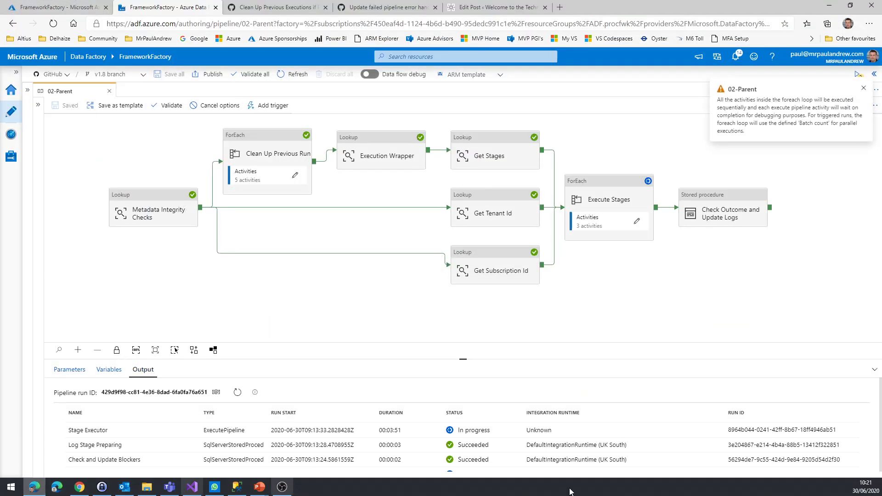
pyautogui.moveTo(463, 361); pyautogui.dragTo(463, 319)
pyautogui.click(240, 351)
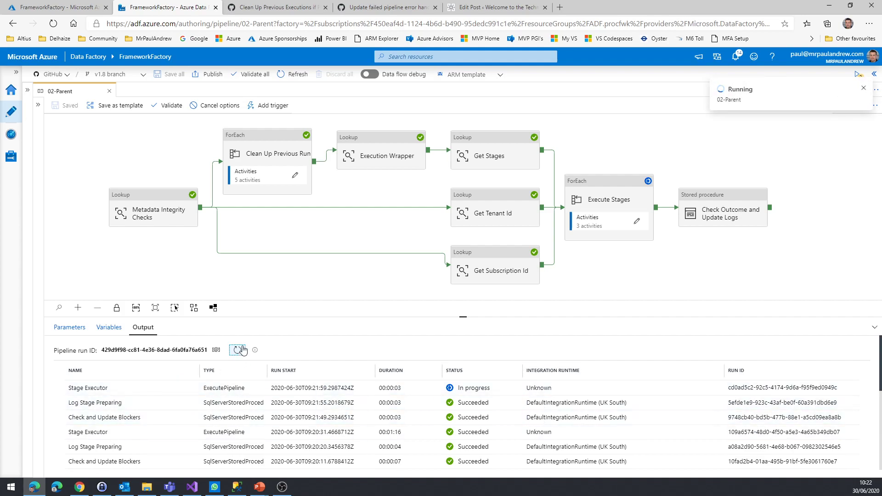
pyautogui.moveTo(458, 317); pyautogui.dragTo(458, 306)
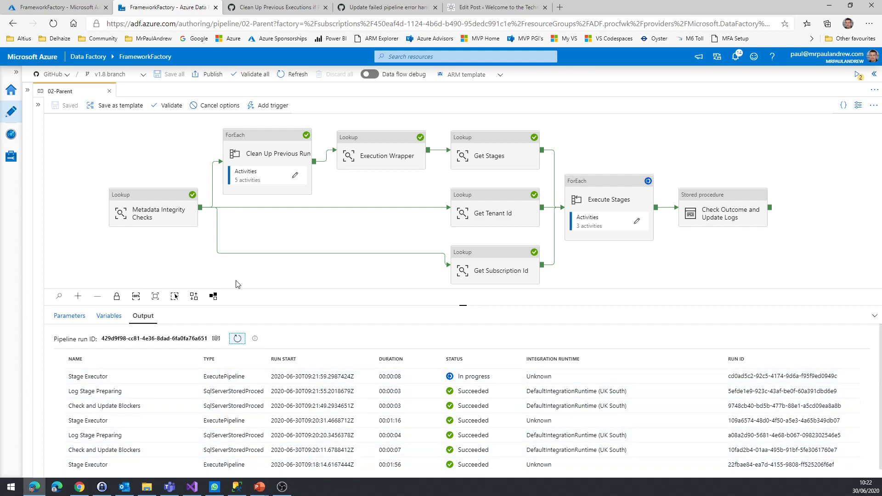
pyautogui.click(238, 339)
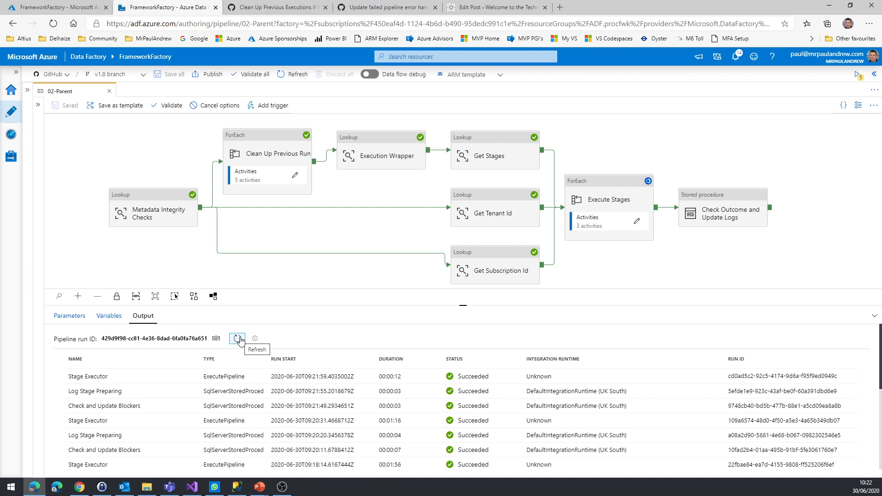
pyautogui.click(238, 340)
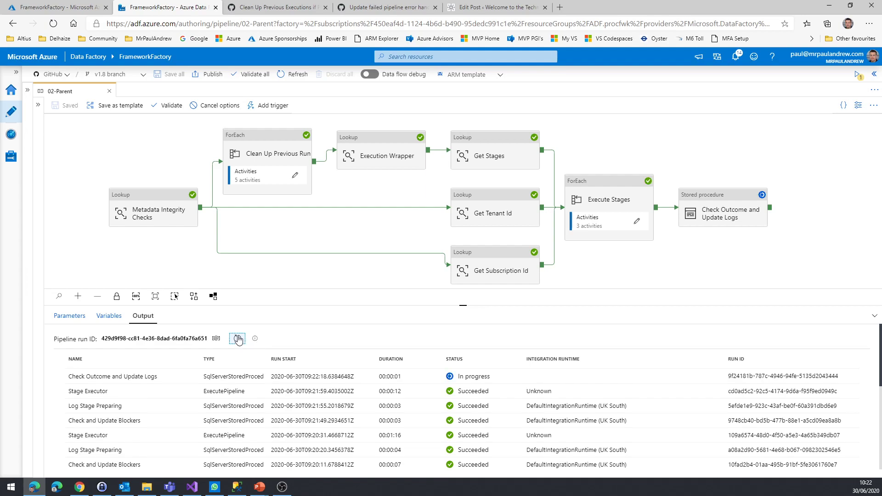
# - Refresh the 02-Parent run output and inspect the Check Outcome and Update Logs activity on the canvas
pyautogui.click(238, 339)
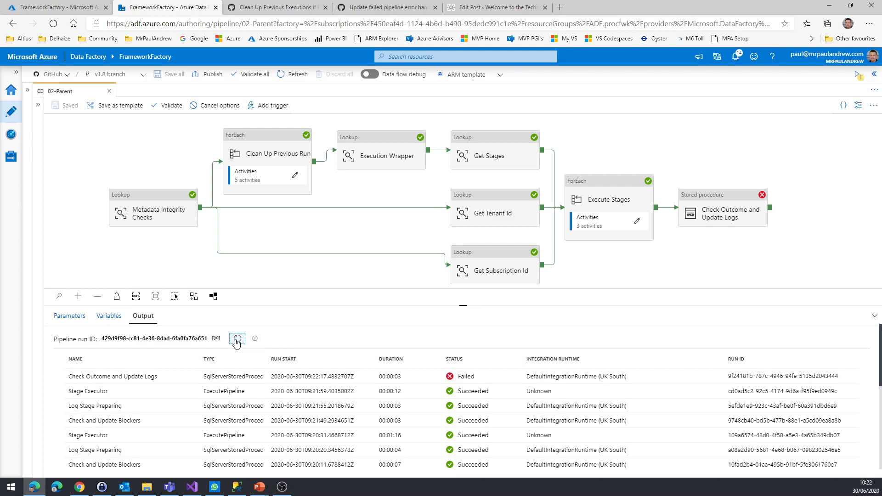
pyautogui.click(708, 204)
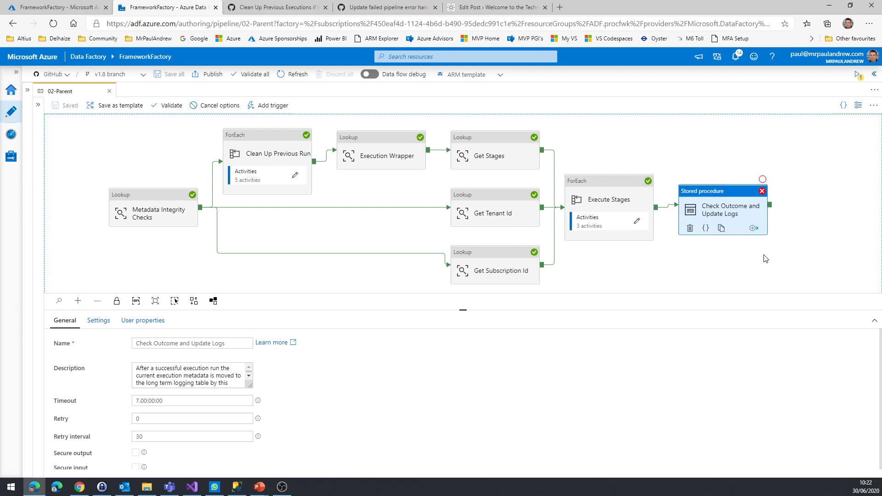
pyautogui.click(744, 259)
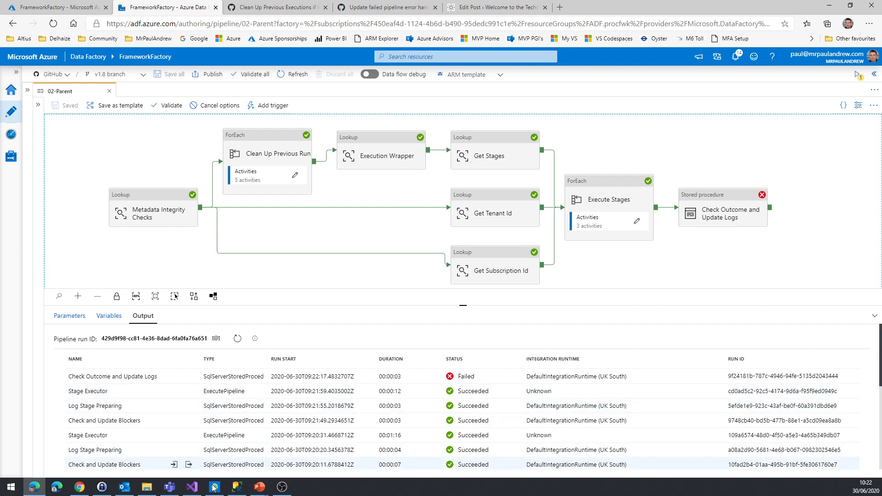
pyautogui.moveTo(237, 490)
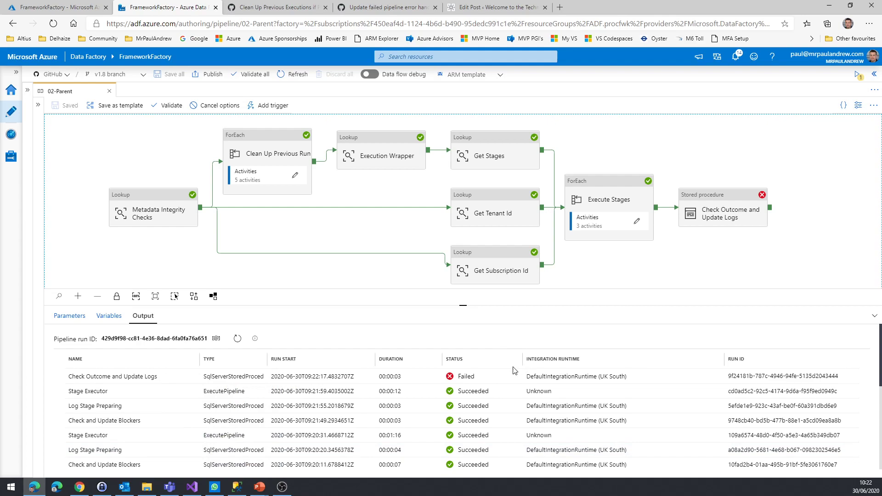
# - View the error details of the Check Outcome and Update Logs run, highlight the framework error message and dismiss the details
pyautogui.click(188, 377)
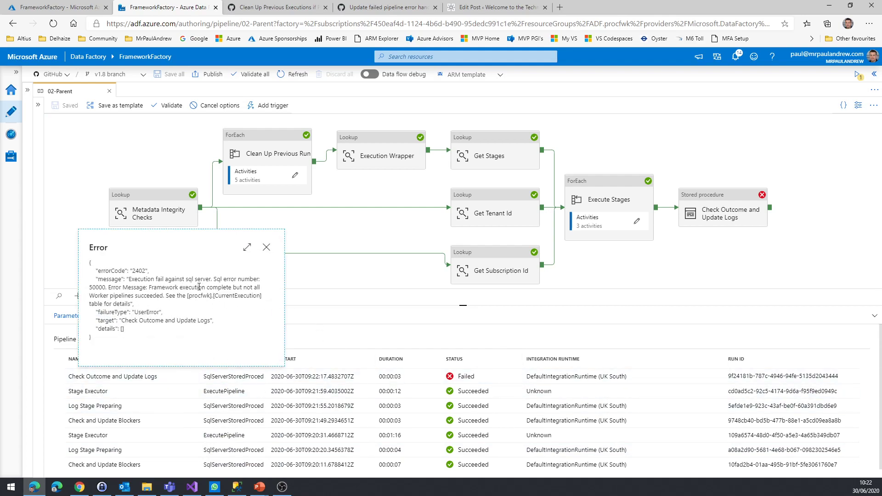
pyautogui.moveTo(151, 288); pyautogui.dragTo(184, 295)
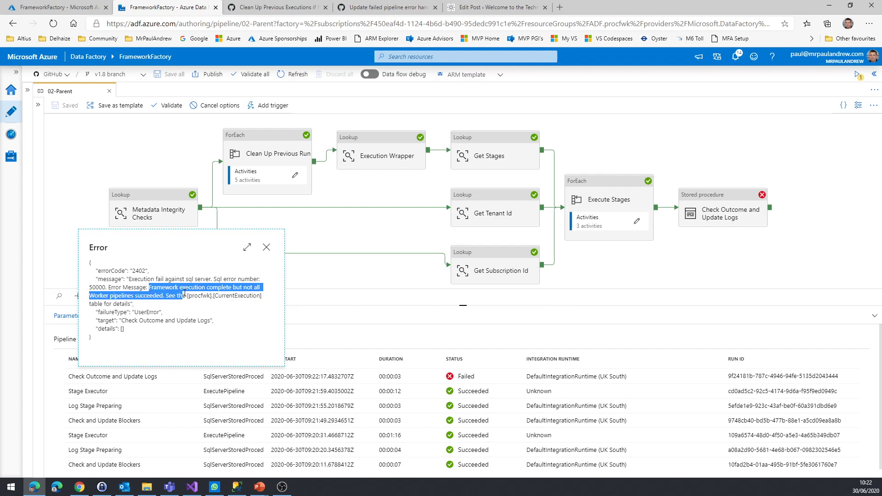
pyautogui.click(657, 276)
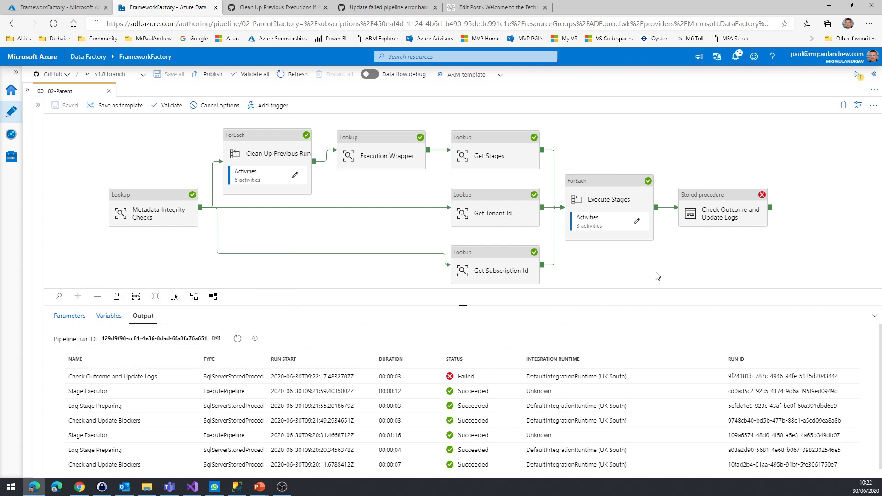
# - Refresh the run output again, slightly shrink its pane, and recheck the error details of Check Outcome and Update Logs
pyautogui.click(237, 338)
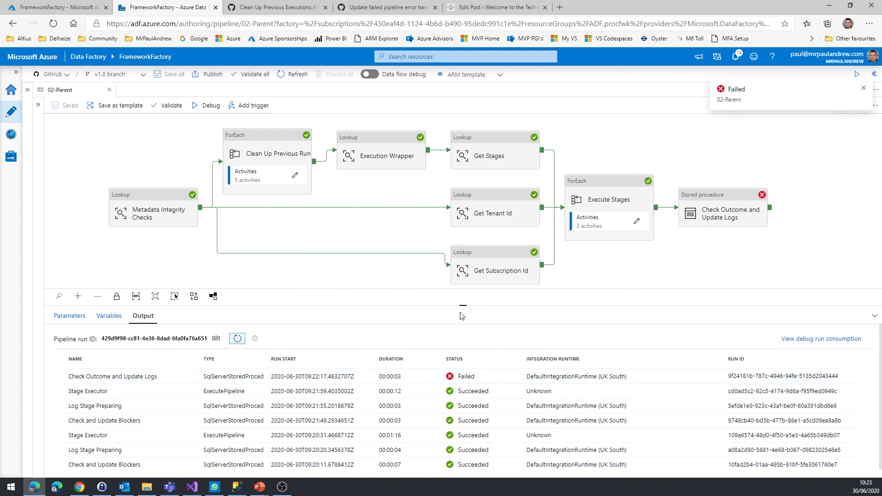
pyautogui.moveTo(464, 304); pyautogui.dragTo(464, 308)
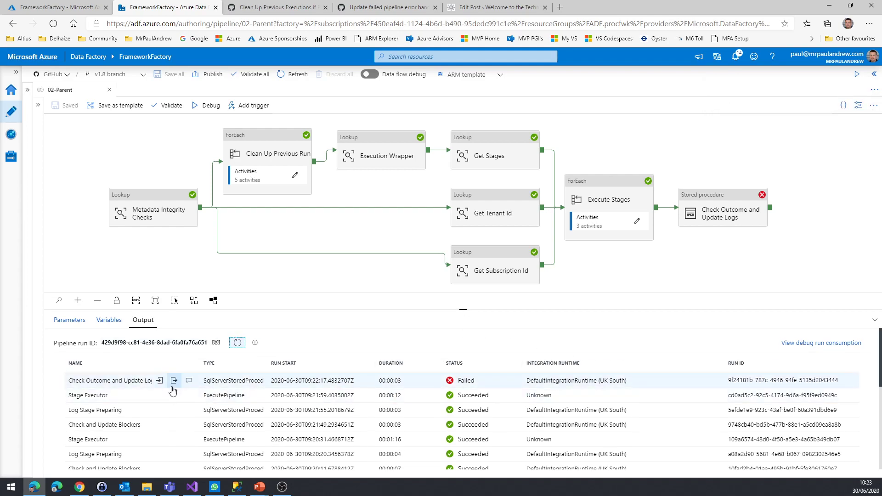
pyautogui.click(188, 381)
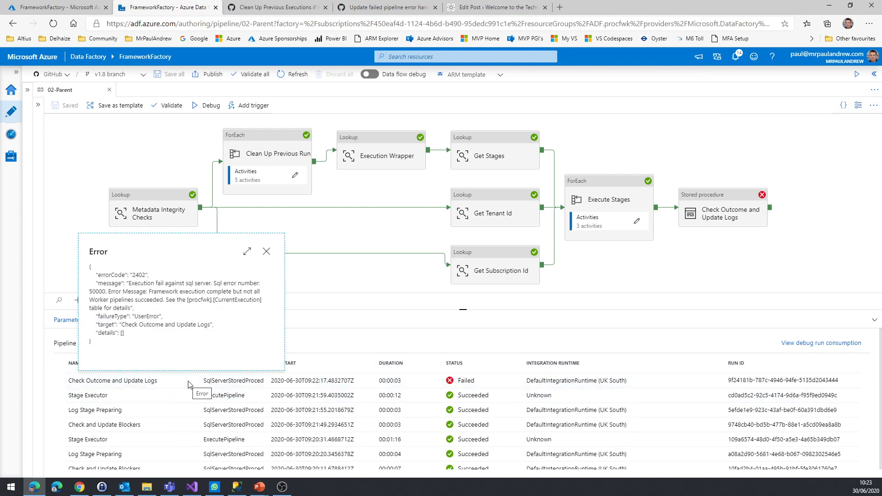
pyautogui.click(267, 252)
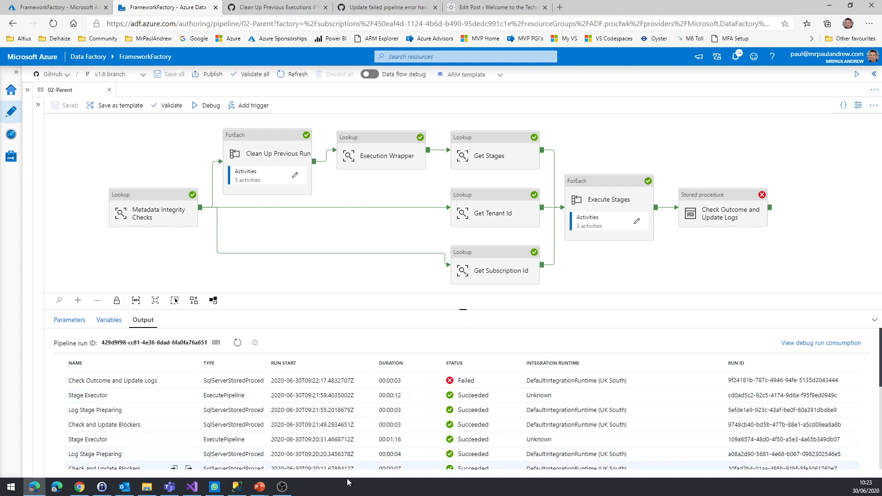
# - Switch to SQL Server Management Studio, point out the Intentional Error row, and open the top 200 rows of procfwk.PipelineParameters for editing
pyautogui.click(241, 490)
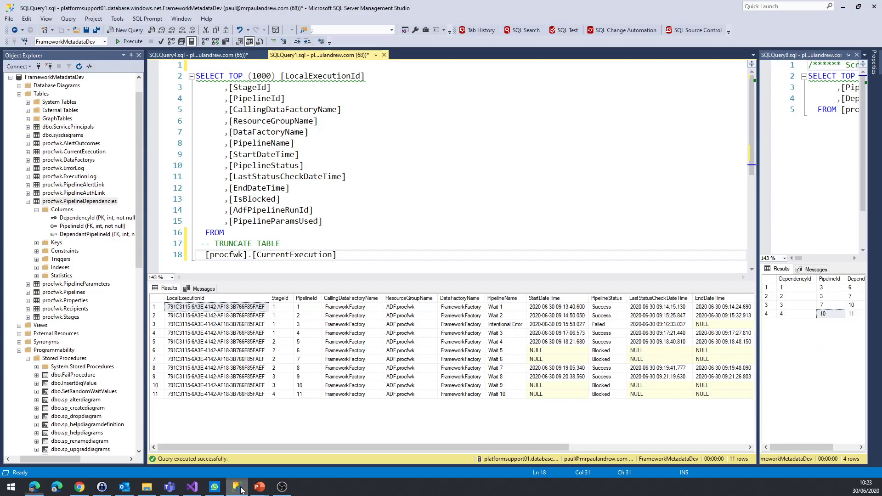
pyautogui.click(507, 326)
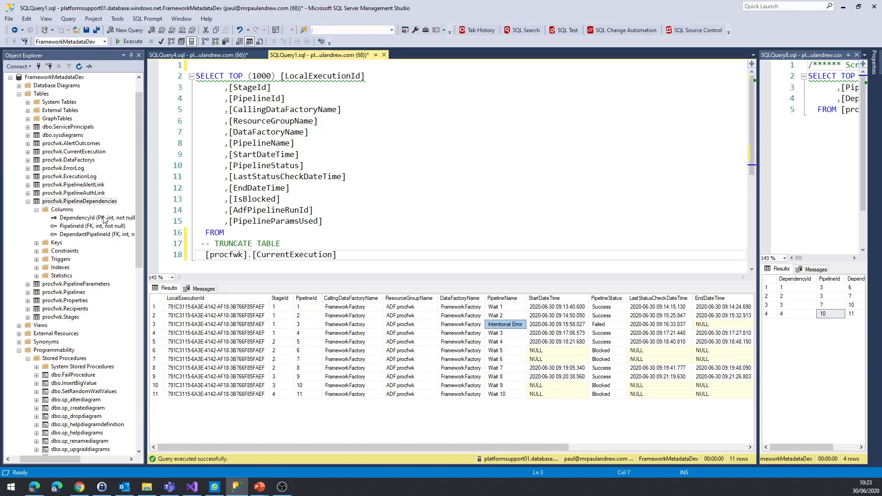
pyautogui.click(67, 285)
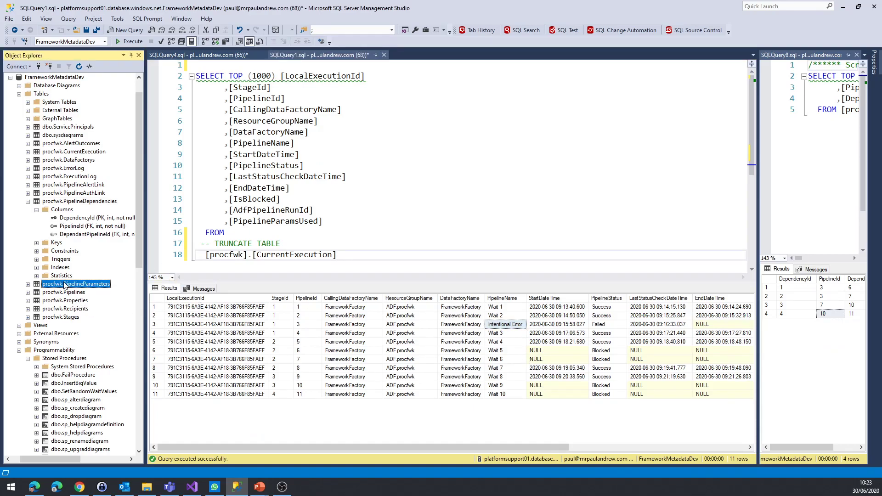
pyautogui.rightClick(65, 285)
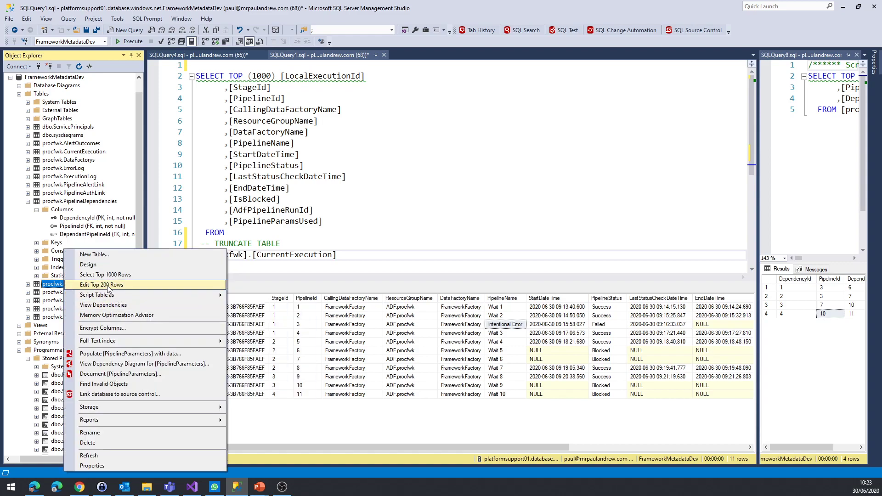
pyautogui.click(109, 289)
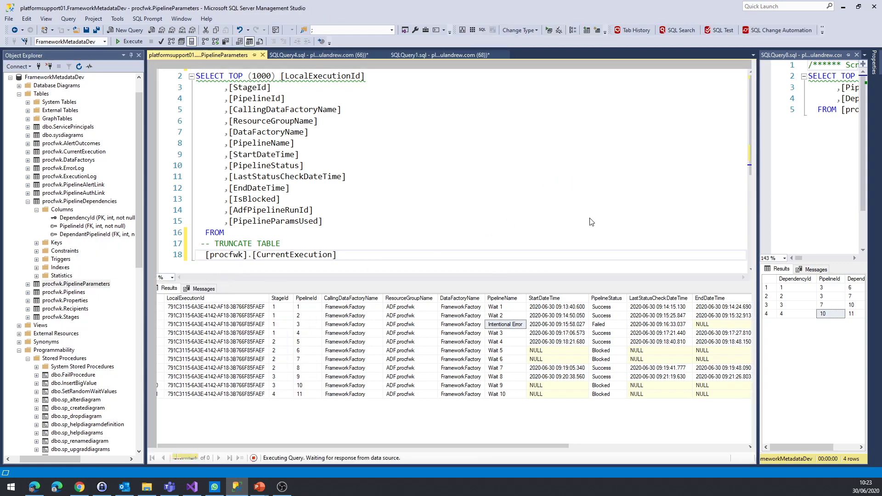
# - Set the RaiseErrors parameter value for pipeline 3 to false and close the PipelineParameters table editor
pyautogui.click(330, 125)
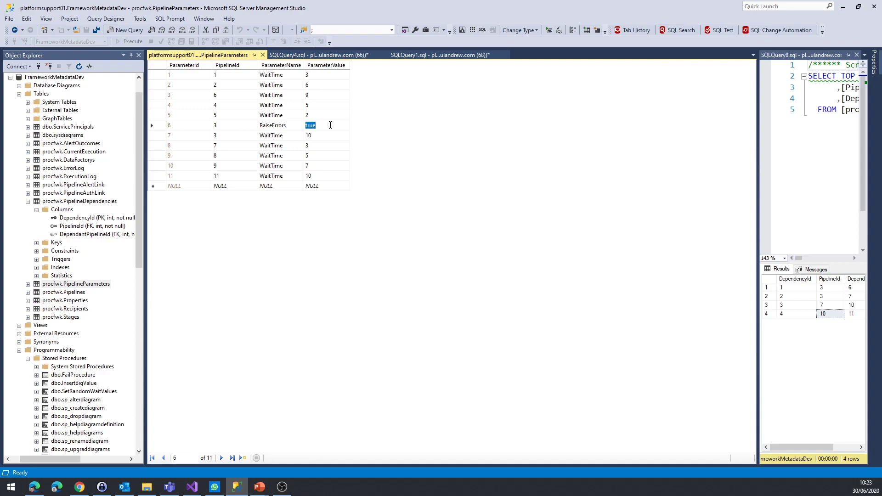
pyautogui.write('fa')
pyautogui.press('Tab')
pyautogui.press('Tab')
pyautogui.click(263, 55)
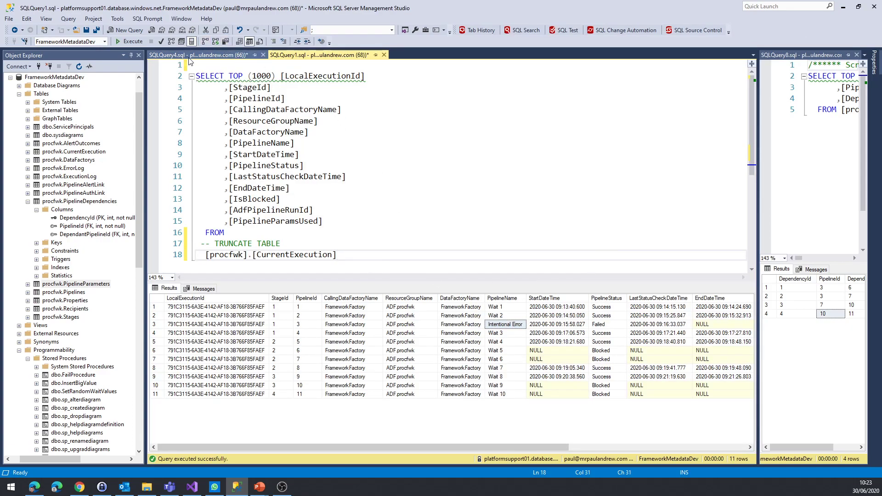
# - Highlight the Intentional Error status, switch to Azure Data Factory in the browser, and start a debug run of 02-Parent
pyautogui.moveTo(611, 326); pyautogui.dragTo(505, 324)
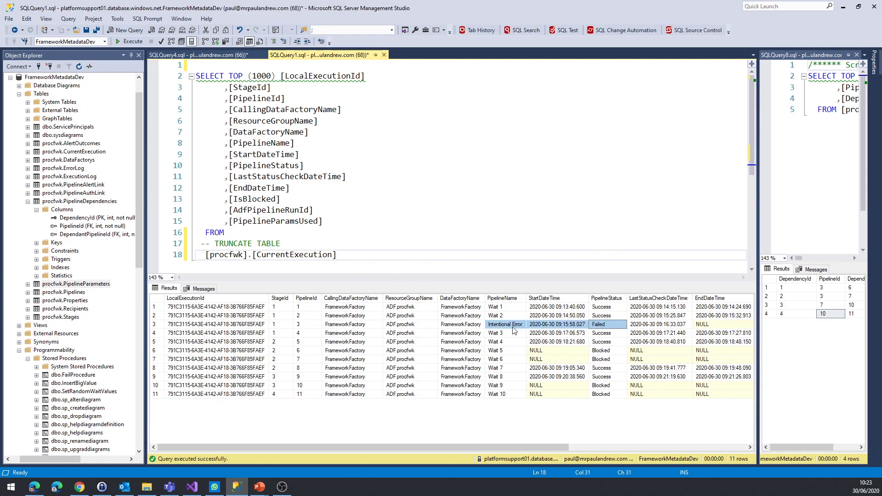
pyautogui.click(35, 487)
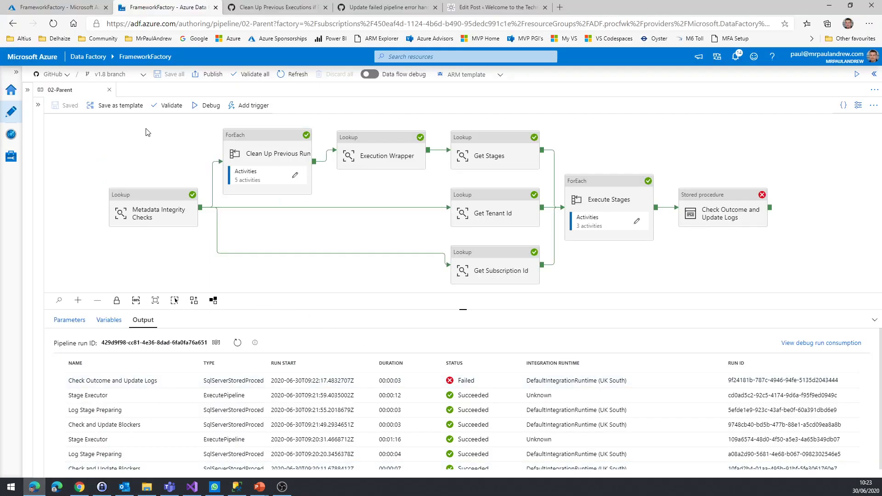
pyautogui.click(208, 105)
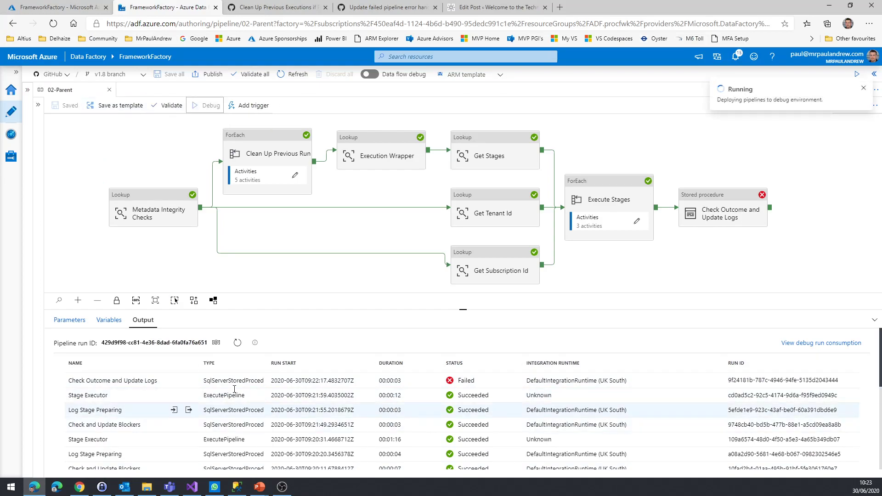
pyautogui.click(238, 343)
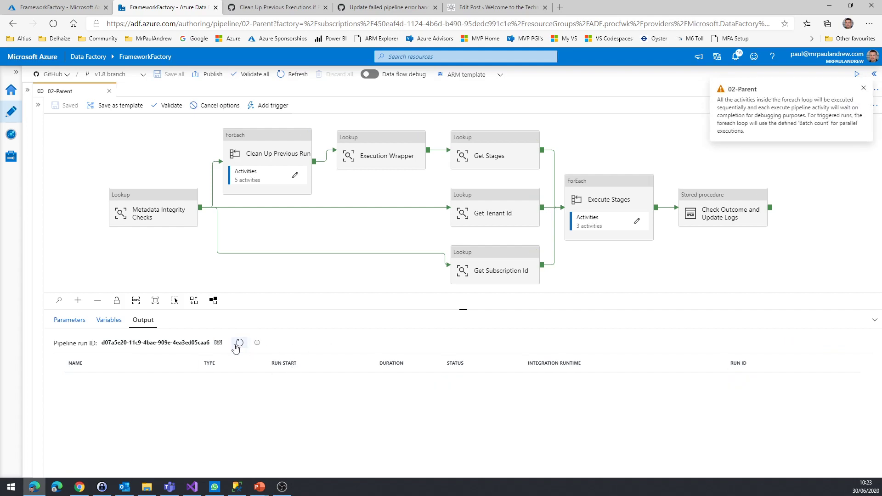
# - Switch back to SQL Server Management Studio and rerun the CurrentExecution query repeatedly to check the restarted pipelines' statuses
pyautogui.click(237, 489)
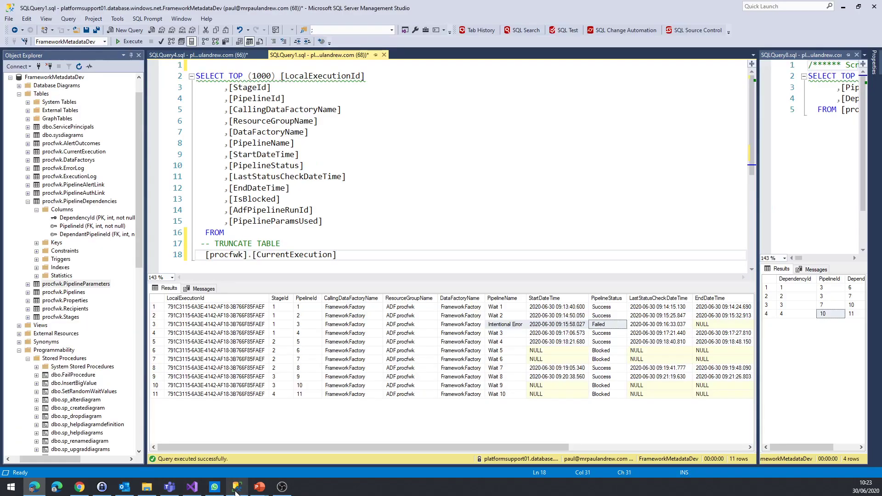
pyautogui.press('F5')
pyautogui.press('F5')
pyautogui.press('F5')
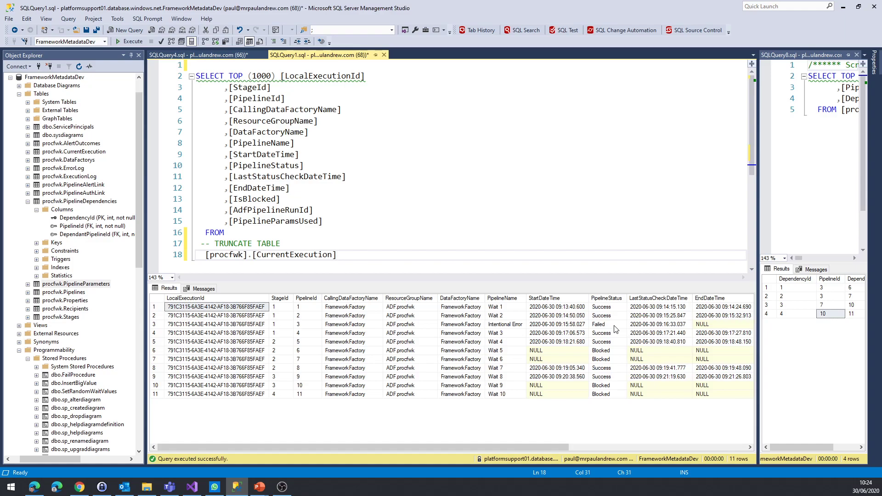
pyautogui.click(125, 41)
pyautogui.click(125, 40)
pyautogui.click(125, 41)
pyautogui.click(125, 41)
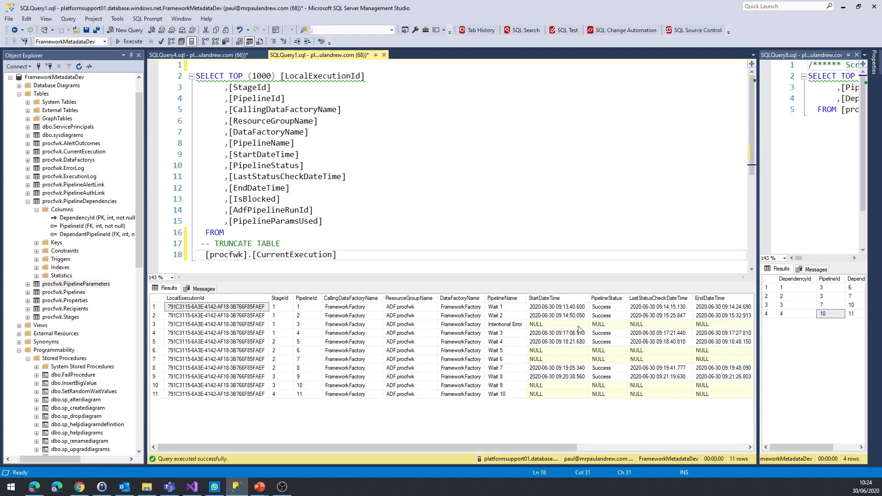
# - Highlight the Intentional Error row and the PipelineStatus cells of Wait 5, Wait 6 and Wait 9
pyautogui.moveTo(521, 326); pyautogui.dragTo(723, 328)
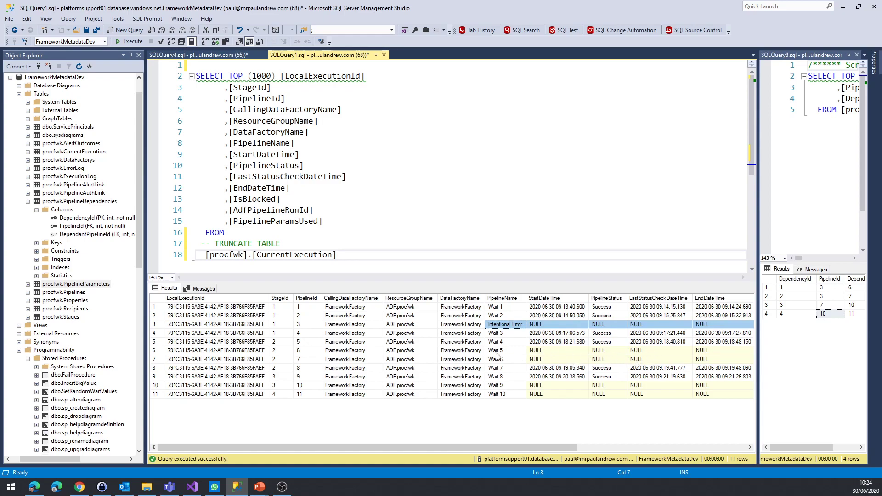
pyautogui.moveTo(602, 353); pyautogui.dragTo(607, 362)
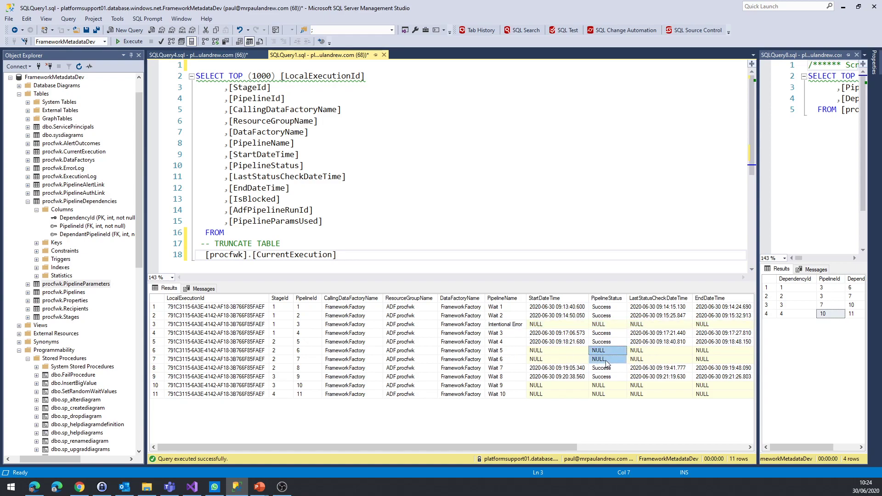
pyautogui.click(613, 387)
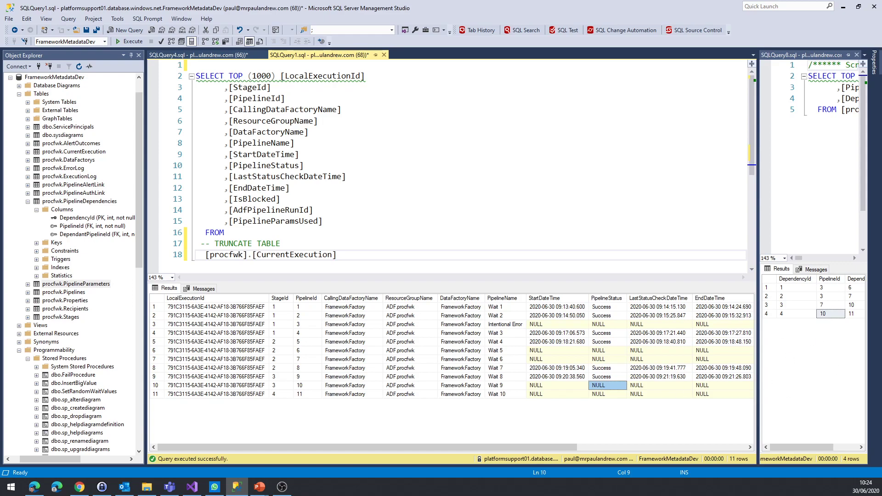
# - Rerun the CurrentExecution query, highlight the StartDateTime column, and return to the 02-Parent debug run in Azure Data Factory
pyautogui.click(348, 270)
pyautogui.click(131, 41)
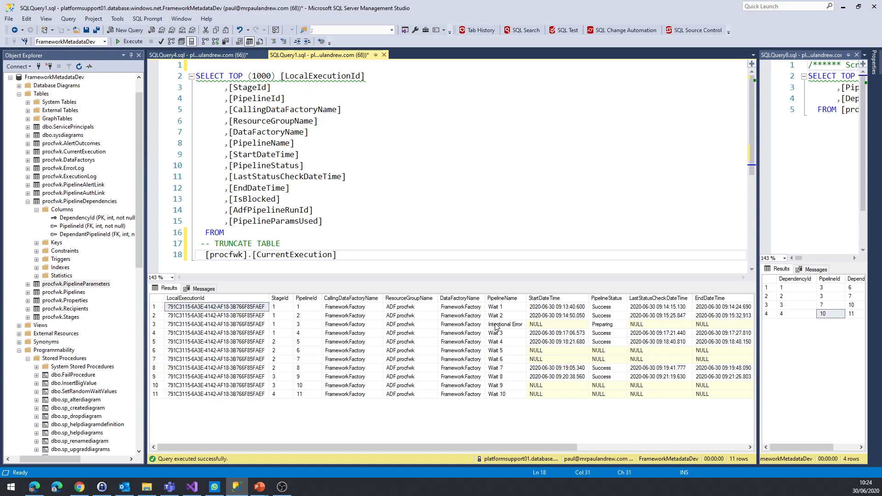
pyautogui.click(127, 42)
pyautogui.click(557, 299)
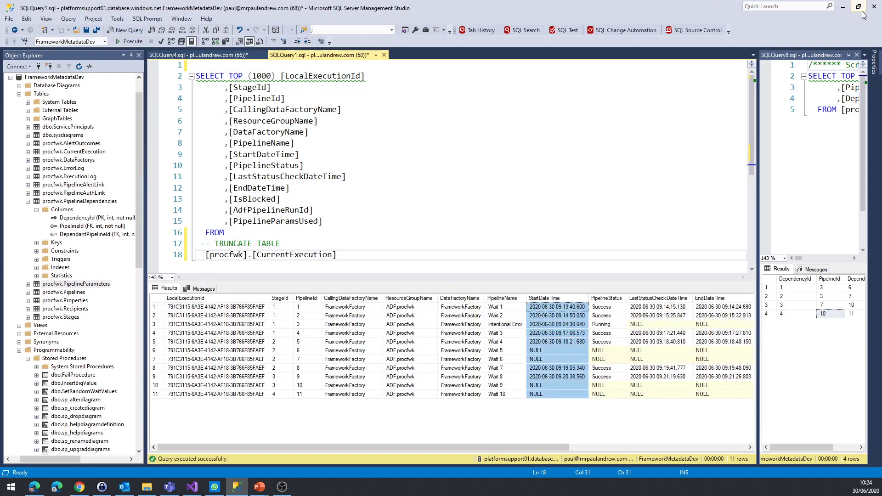
pyautogui.click(843, 6)
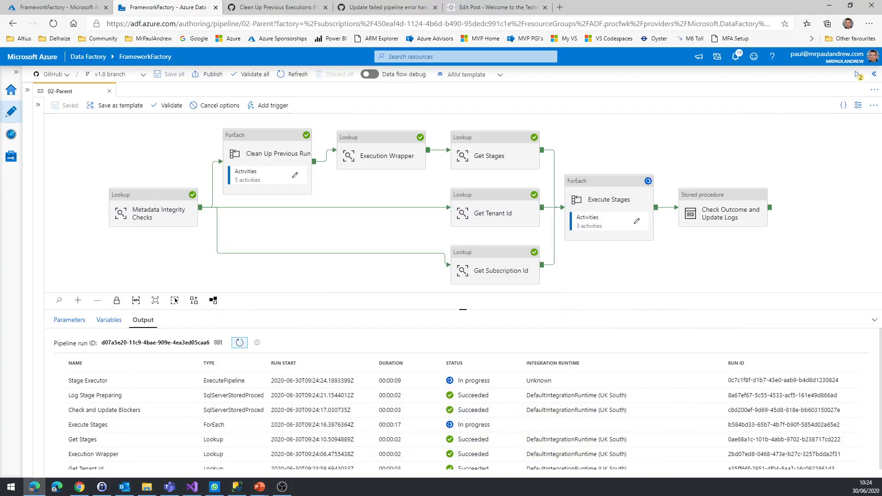